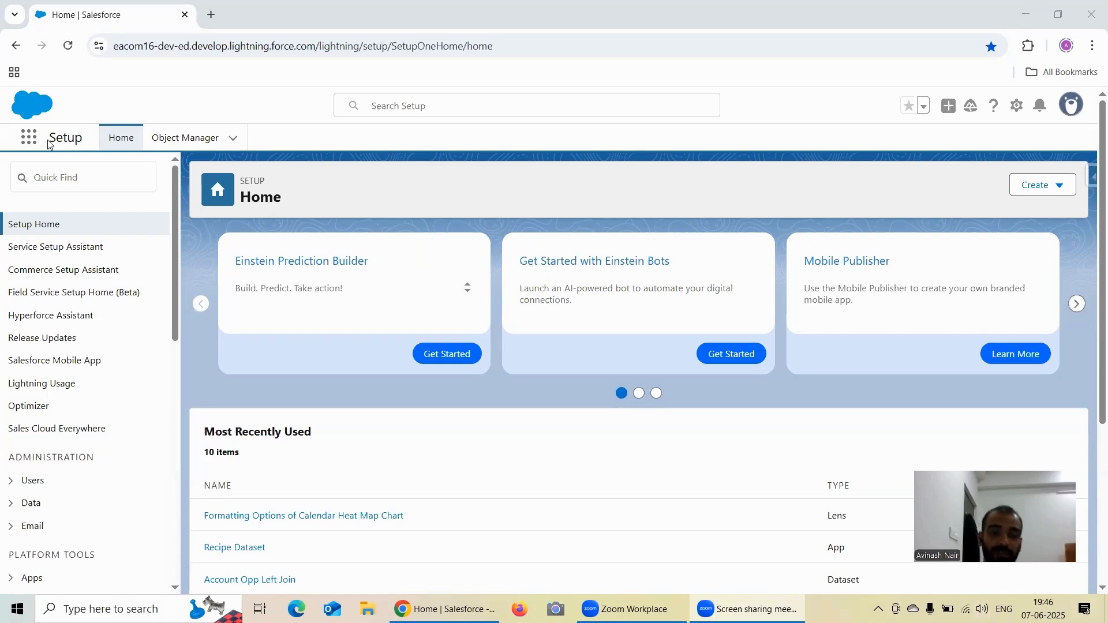
- Open Analytics Studio and explore the Account Opp Left Join dataset in a new lens
{"action": "left_click", "coordinate": [29, 139]}
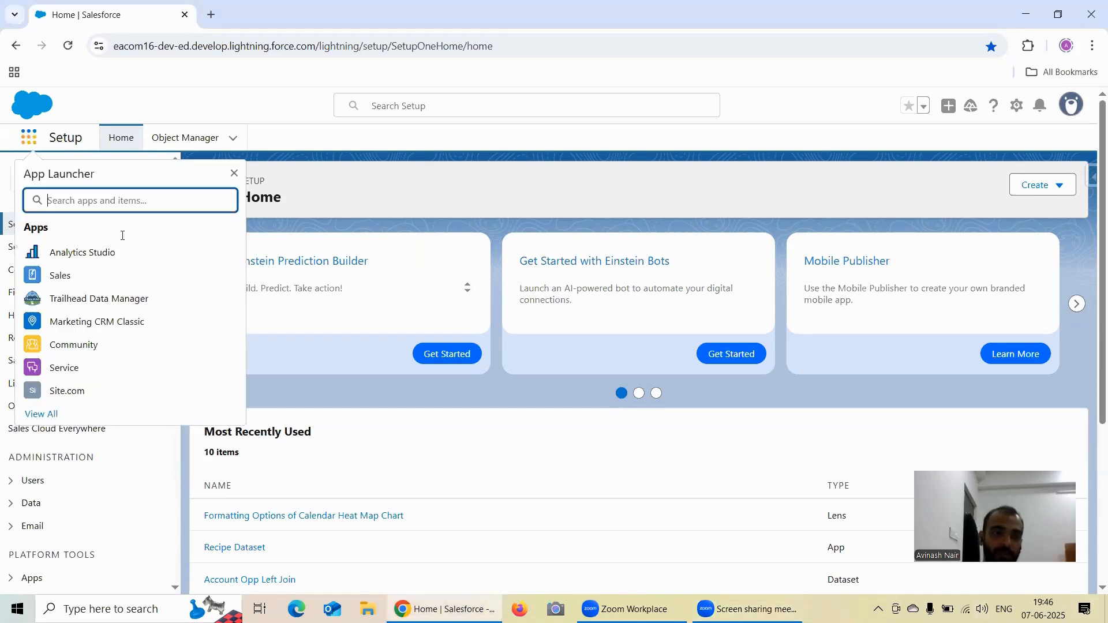
{"action": "left_click", "coordinate": [104, 252]}
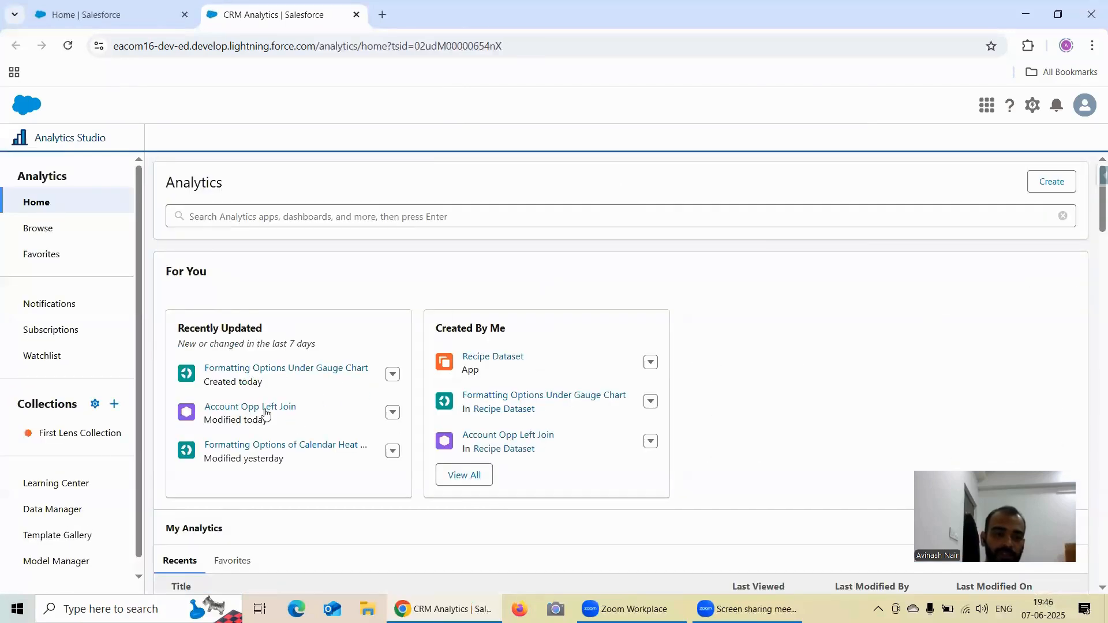
{"action": "left_click", "coordinate": [251, 406]}
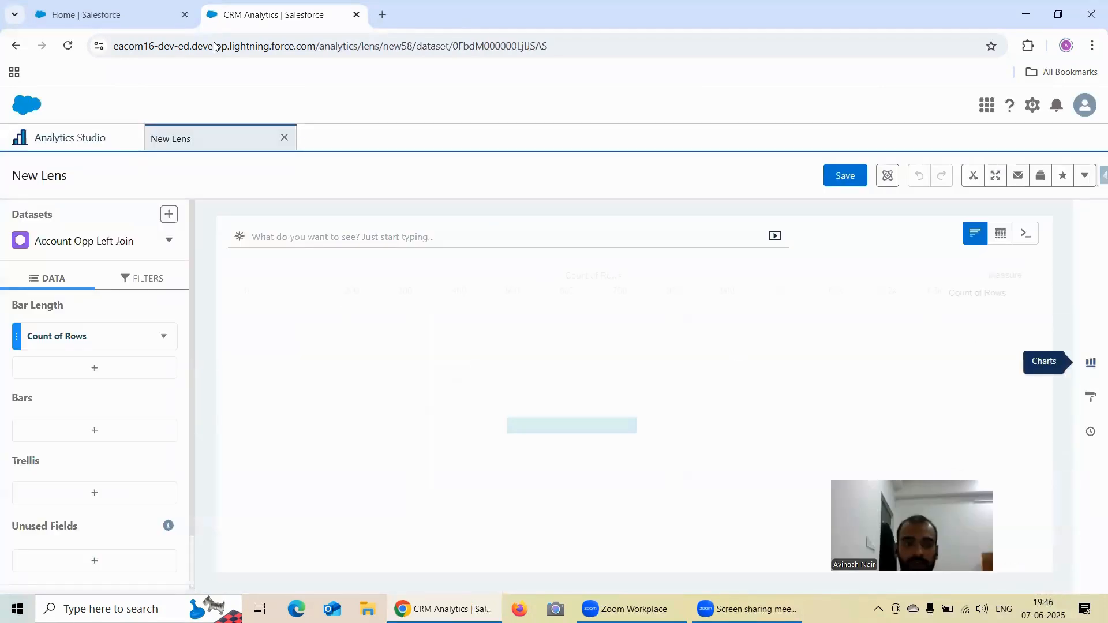
{"action": "right_click", "coordinate": [225, 17]}
{"action": "left_click", "coordinate": [272, 165]}
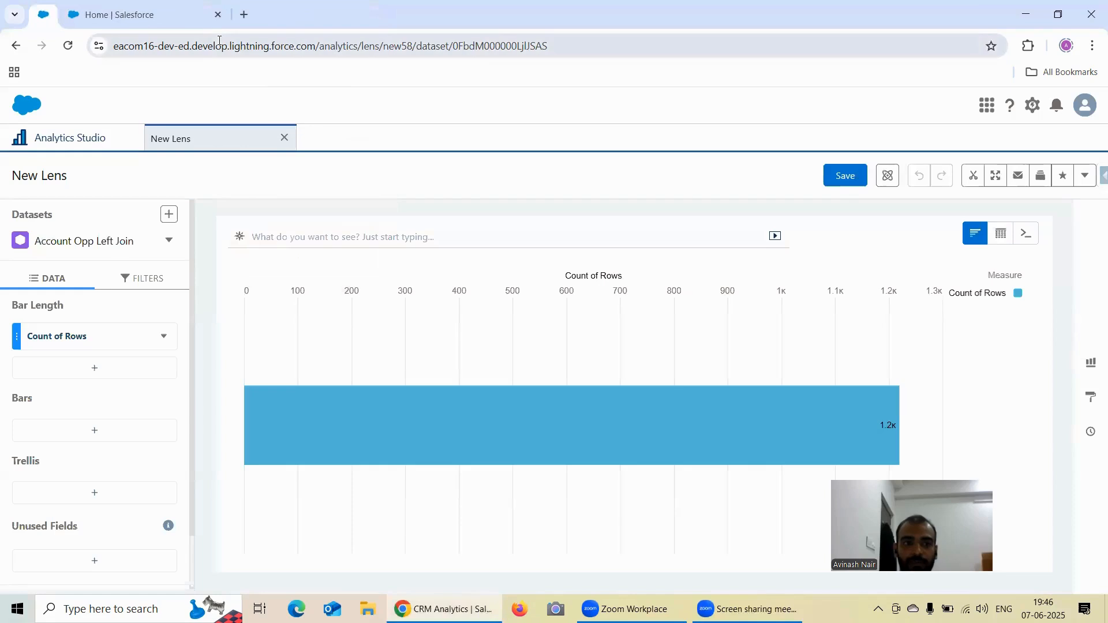
{"action": "right_click", "coordinate": [46, 17]}
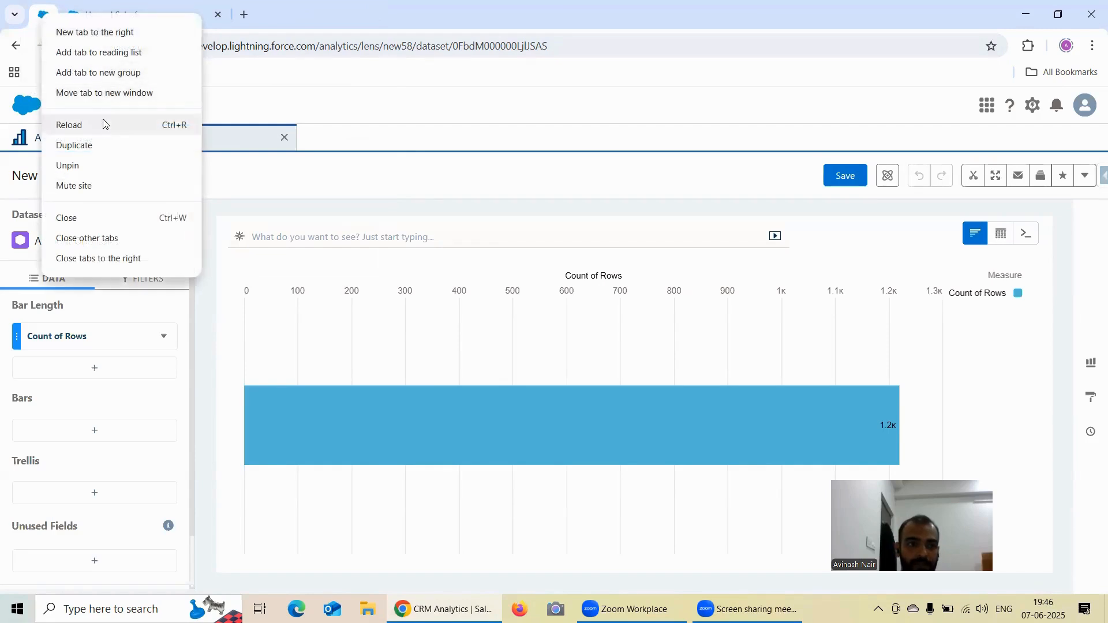
{"action": "left_click", "coordinate": [98, 165]}
{"action": "left_click", "coordinate": [257, 17]}
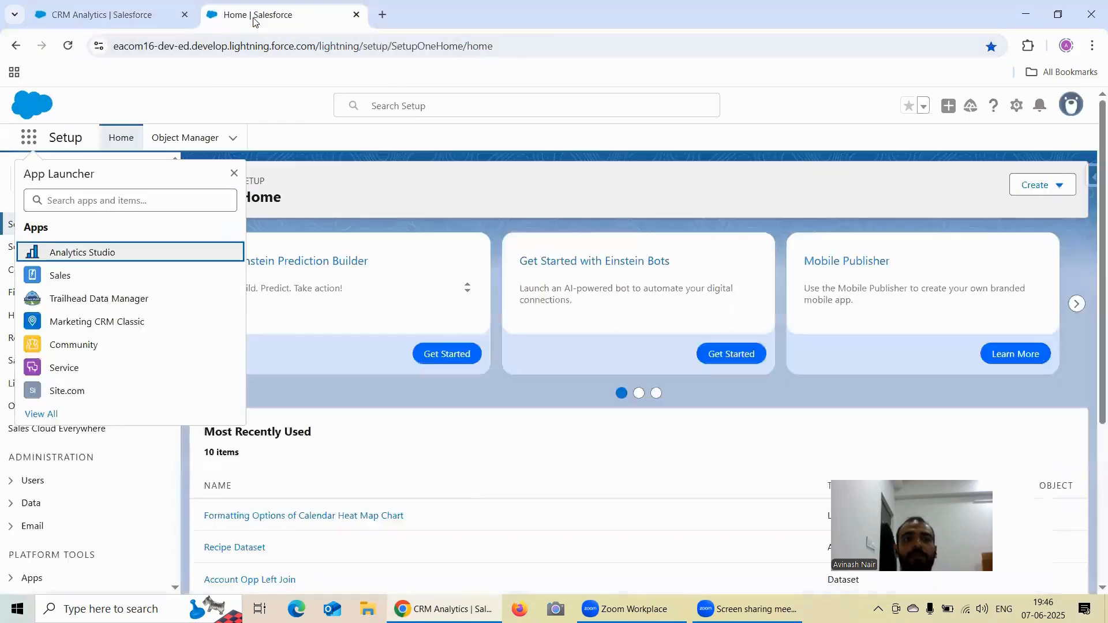
{"action": "left_click", "coordinate": [261, 118]}
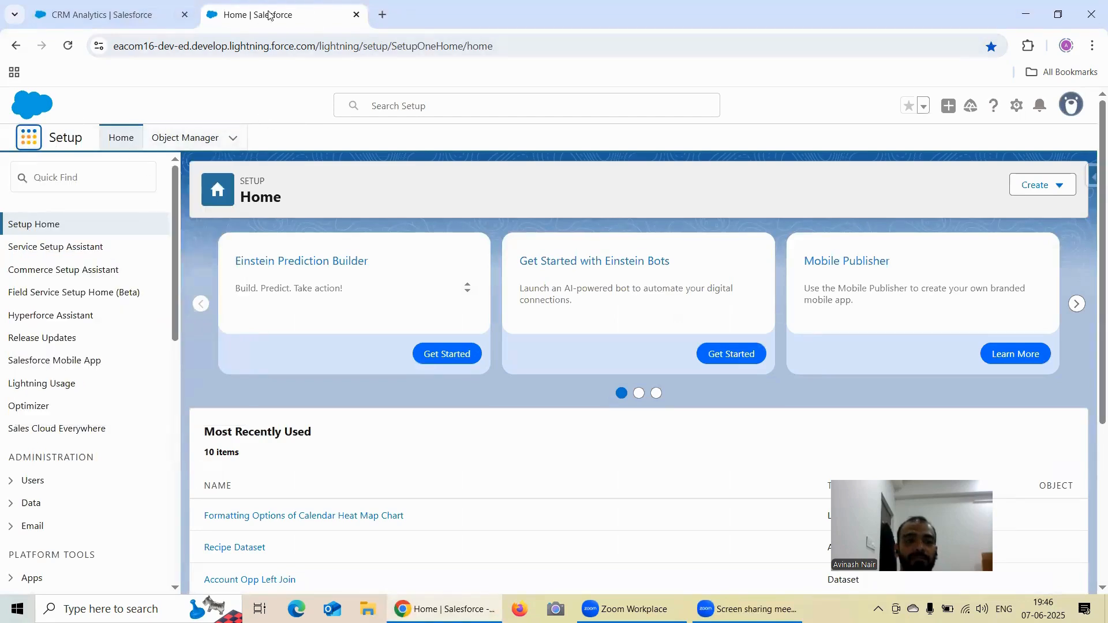
{"action": "left_click_drag", "start_coordinate": [234, 11], "coordinate": [86, 13]}
{"action": "left_click", "coordinate": [245, 15]}
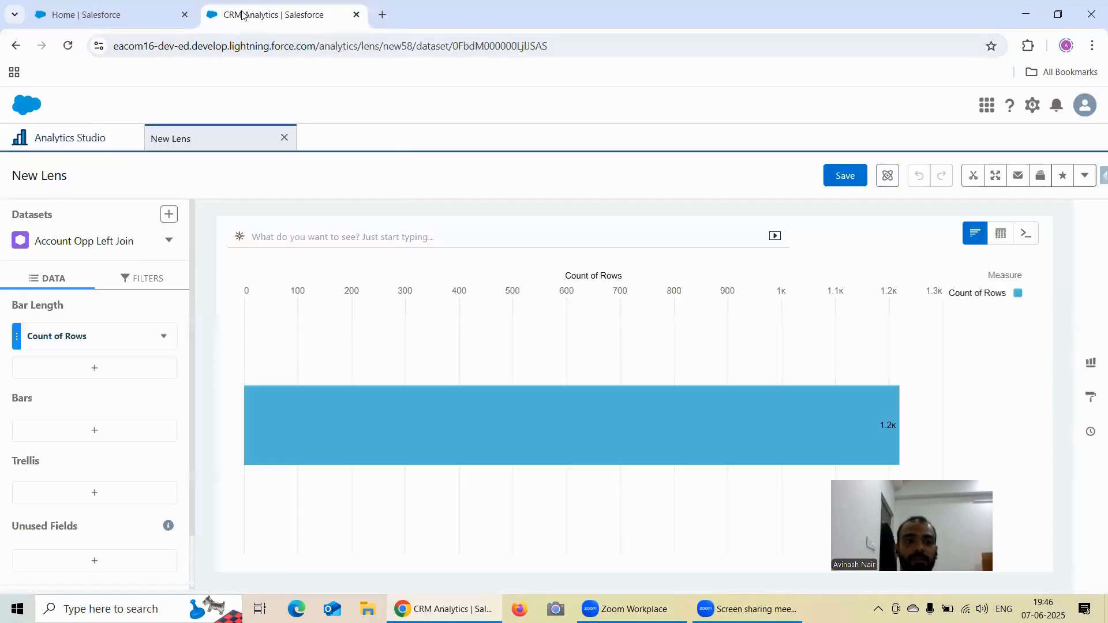
- Duplicate the browser tab holding the new lens and return to the original lens tab
{"action": "right_click", "coordinate": [242, 12]}
{"action": "left_click", "coordinate": [299, 143]}
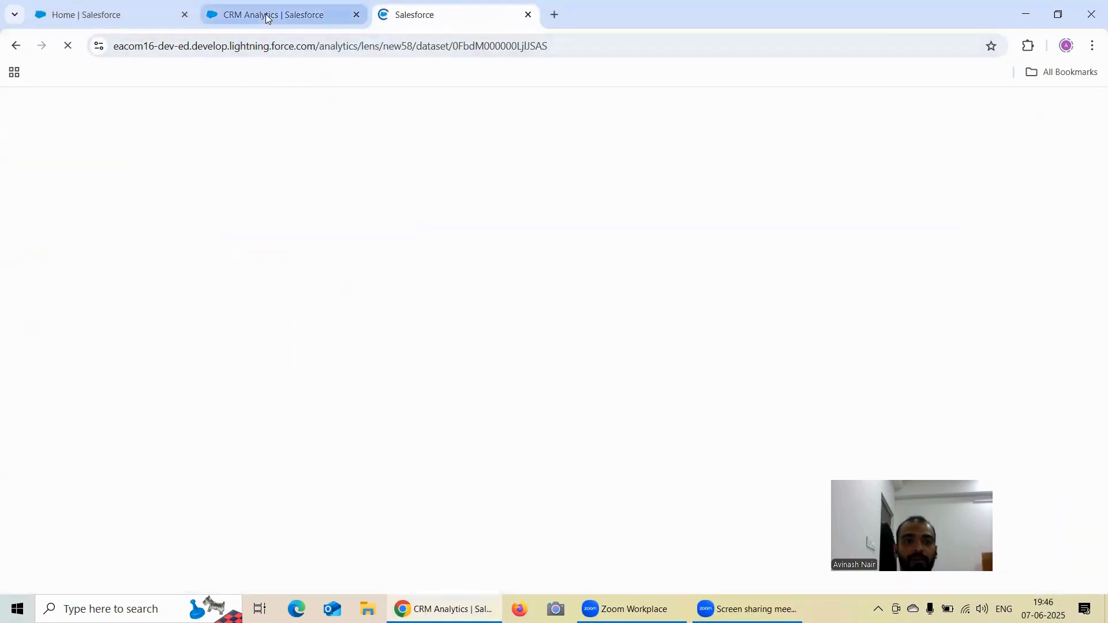
{"action": "left_click", "coordinate": [267, 13]}
- Change the lens's chart type to Polar Gauge
{"action": "left_click", "coordinate": [1091, 362]}
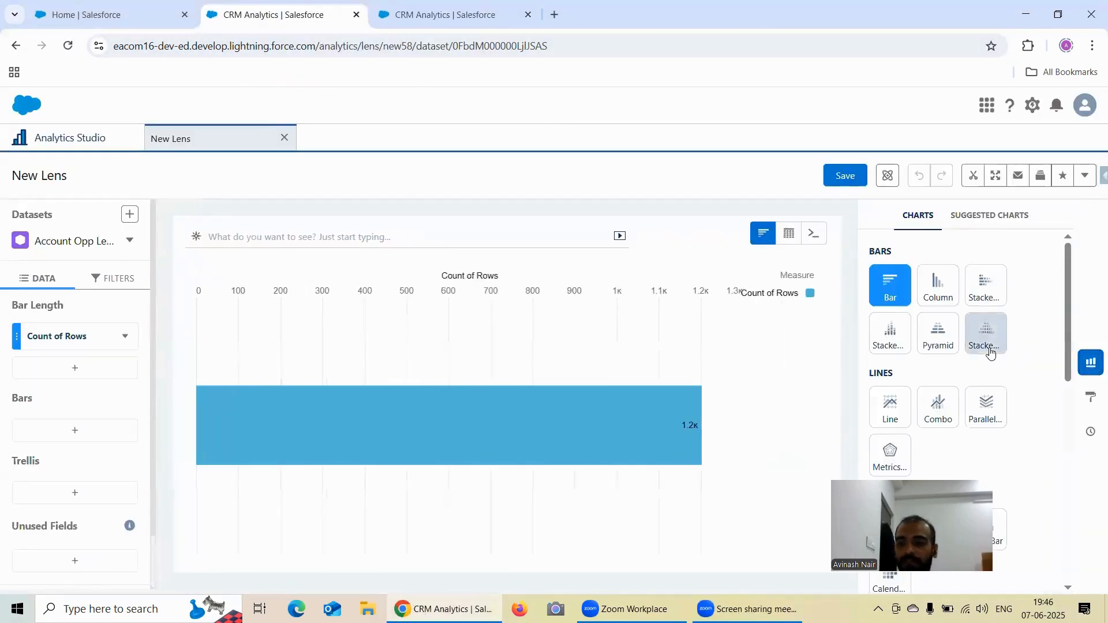
{"action": "scroll", "coordinate": [961, 470], "scroll_direction": "down", "scroll_amount": 3}
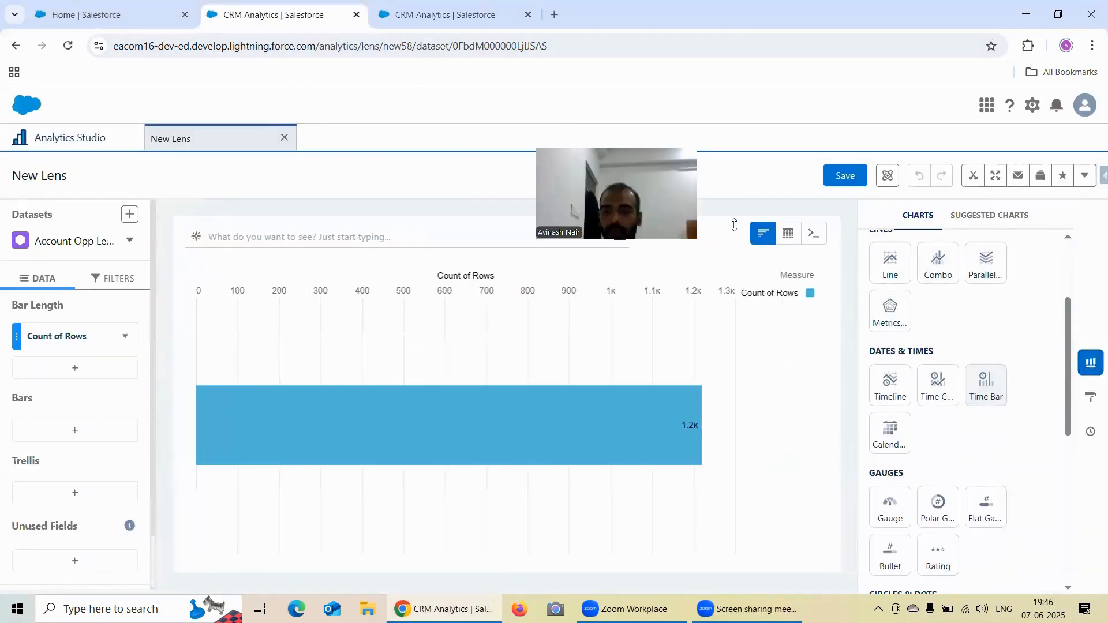
{"action": "left_click", "coordinate": [937, 506]}
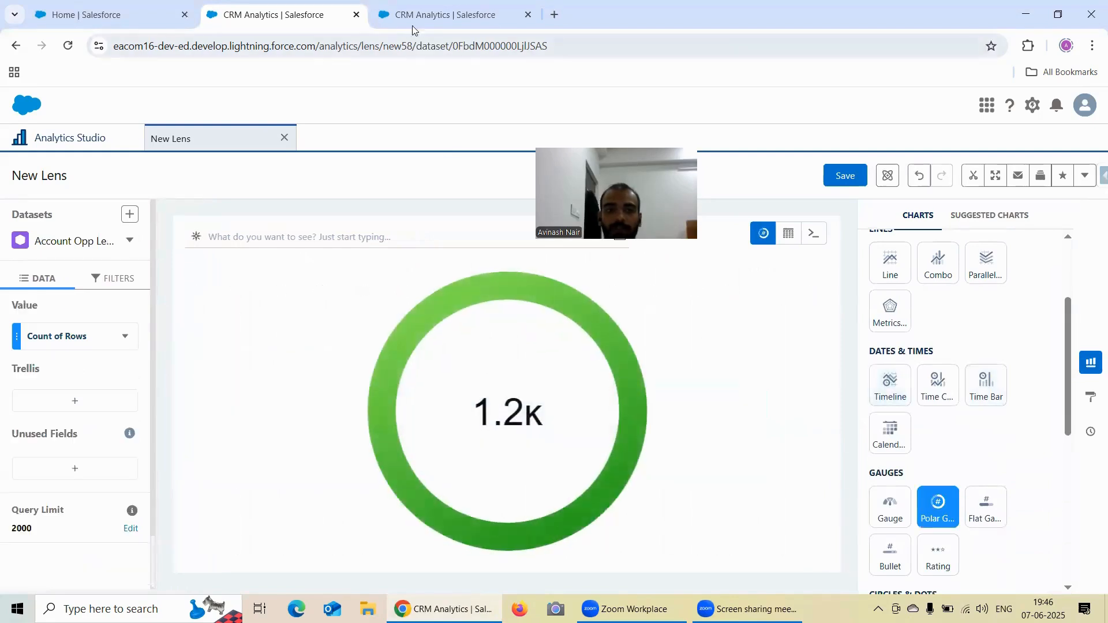
- Change the chart type to Flat Gauge in the duplicated lens tab
{"action": "left_click", "coordinate": [444, 15]}
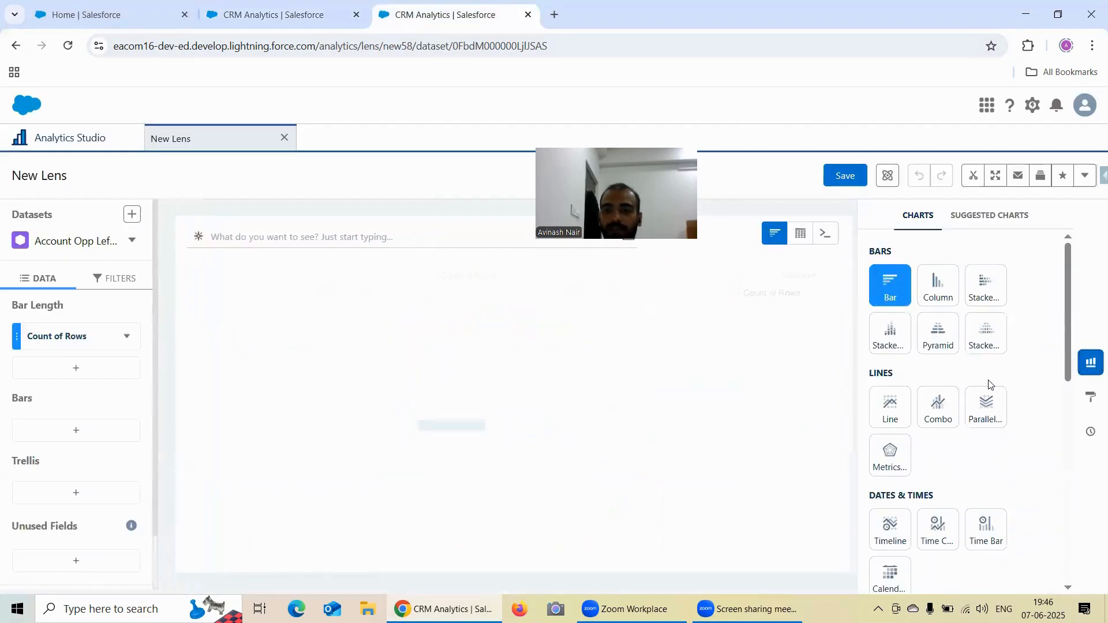
{"action": "scroll", "coordinate": [984, 404], "scroll_direction": "down", "scroll_amount": 4}
{"action": "left_click", "coordinate": [984, 437]}
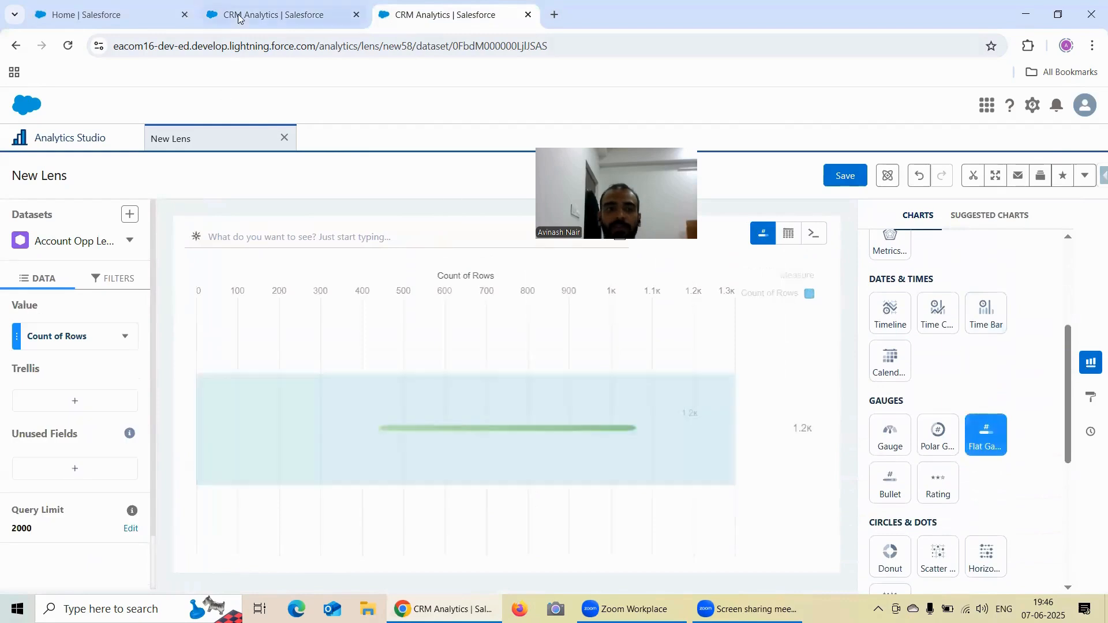
- Return to the polar gauge lens and open the Polar Gauge section of its formatting options
{"action": "left_click", "coordinate": [271, 14]}
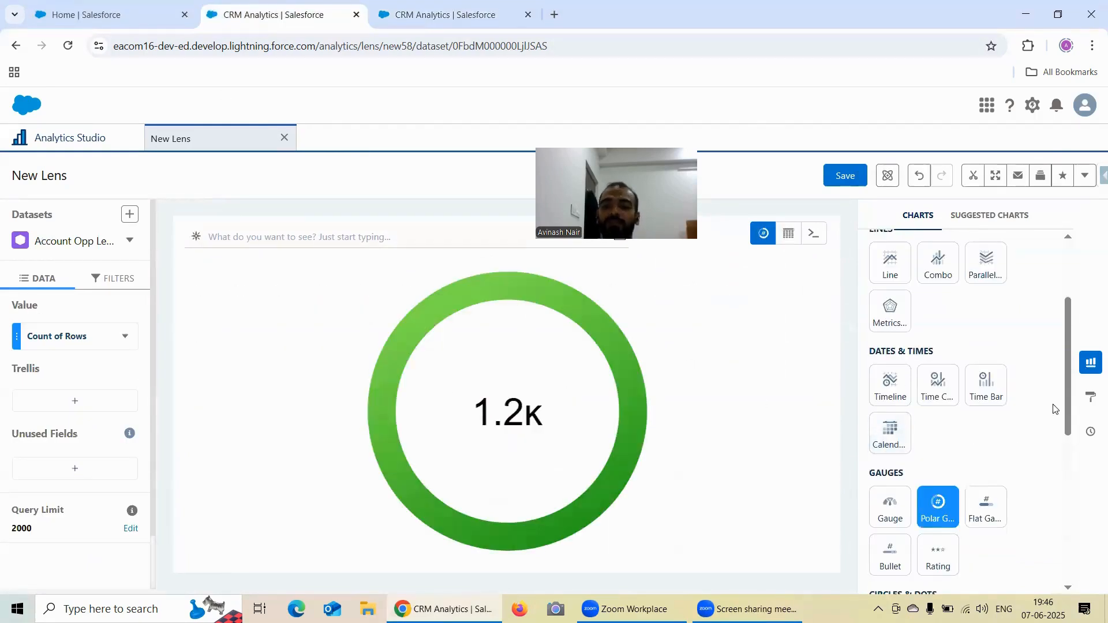
{"action": "left_click", "coordinate": [1090, 397]}
{"action": "scroll", "coordinate": [978, 334], "scroll_direction": "down", "scroll_amount": 4}
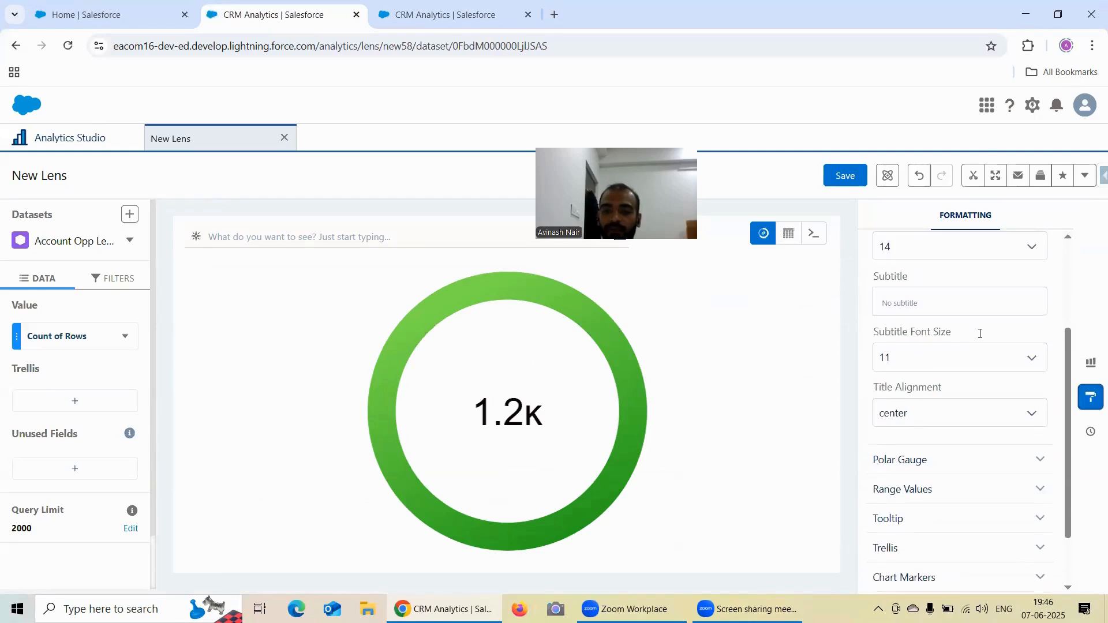
{"action": "left_click", "coordinate": [944, 386]}
{"action": "scroll", "coordinate": [939, 342], "scroll_direction": "down", "scroll_amount": 1}
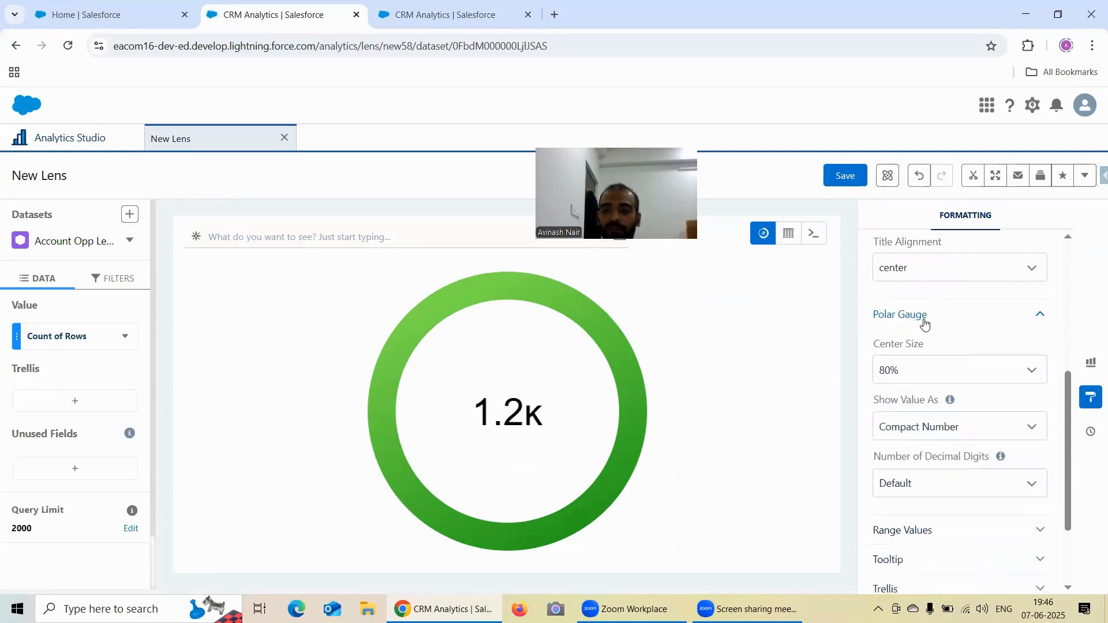
- Try center sizes of 100%, 50%, 60% and 80% on the polar gauge
{"action": "left_click", "coordinate": [916, 374]}
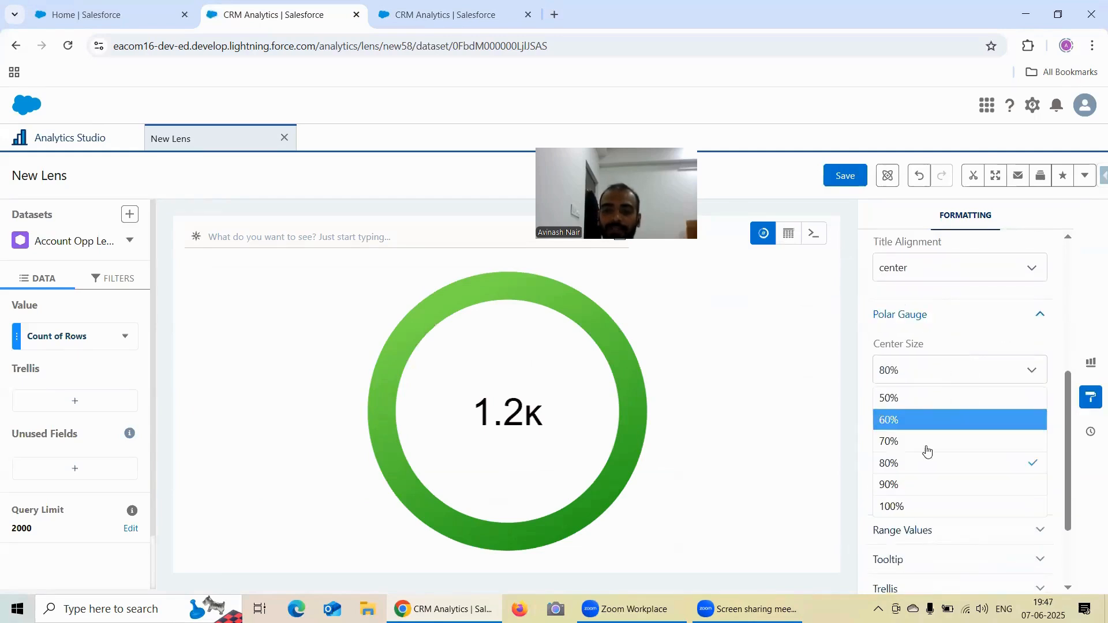
{"action": "left_click", "coordinate": [927, 506]}
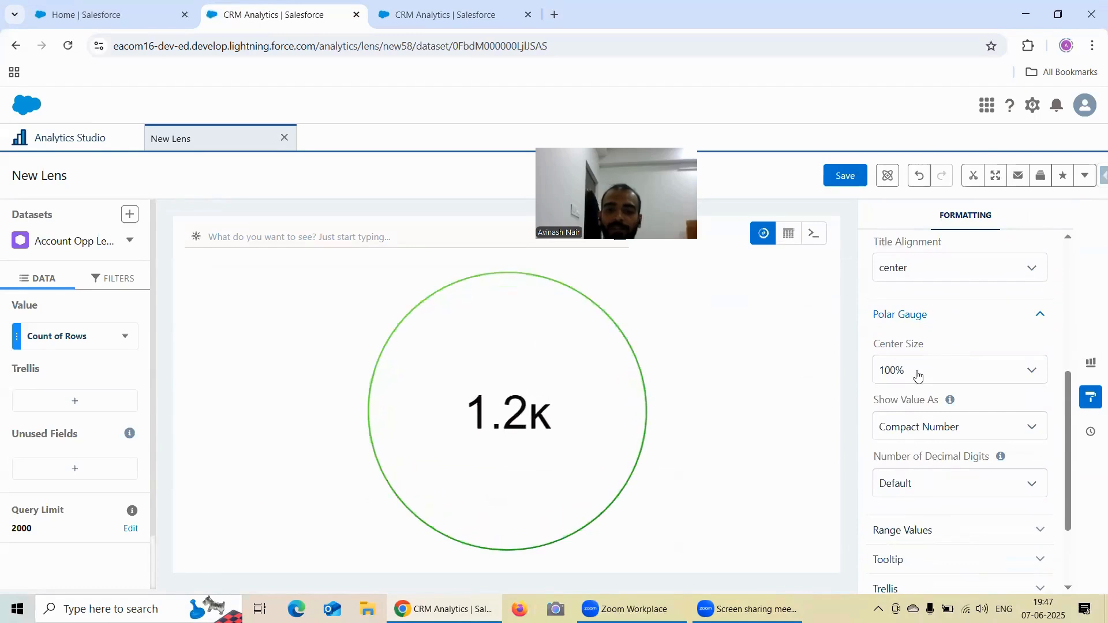
{"action": "left_click", "coordinate": [917, 375]}
{"action": "left_click", "coordinate": [909, 395]}
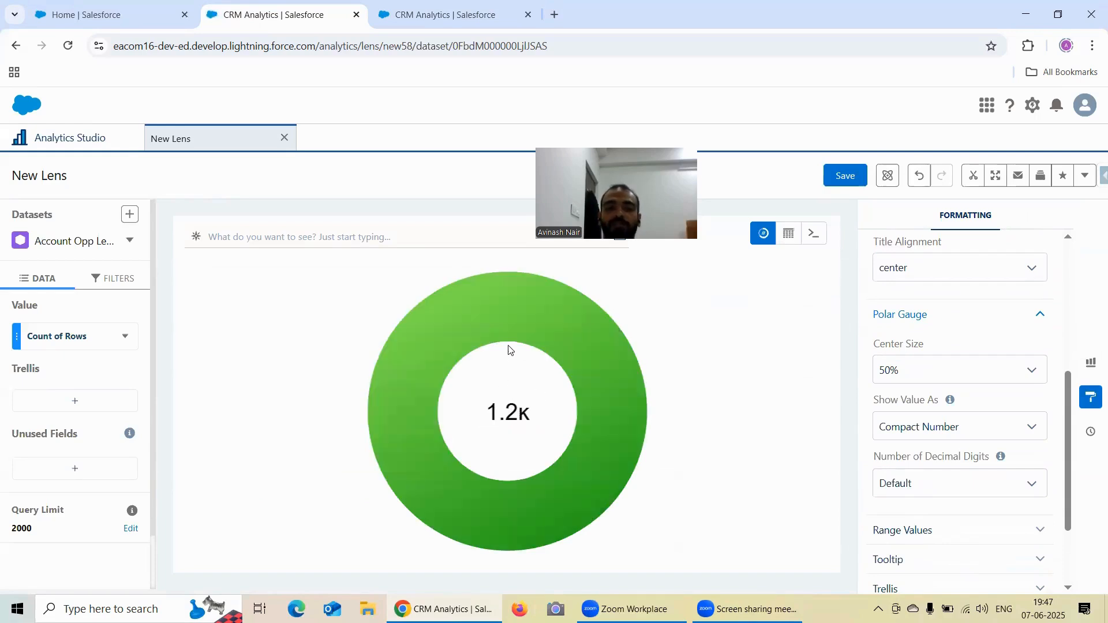
{"action": "left_click", "coordinate": [944, 376]}
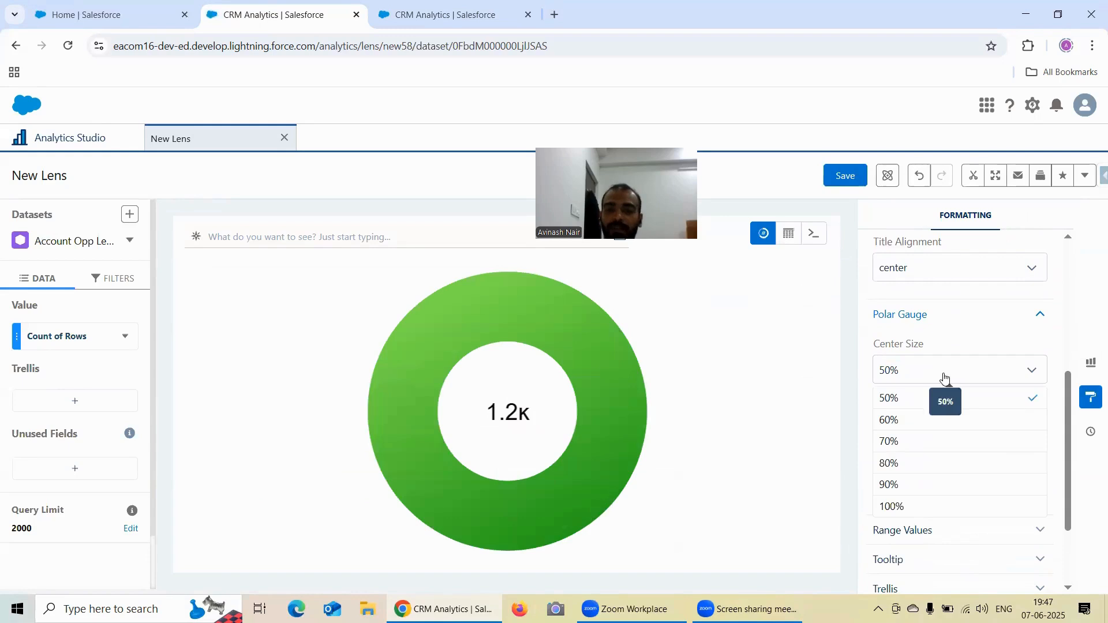
{"action": "left_click", "coordinate": [933, 421]}
{"action": "left_click", "coordinate": [923, 376]}
{"action": "scroll", "coordinate": [929, 385], "scroll_direction": "up", "scroll_amount": 2}
{"action": "scroll", "coordinate": [936, 427], "scroll_direction": "down", "scroll_amount": 2}
{"action": "left_click", "coordinate": [927, 461]}
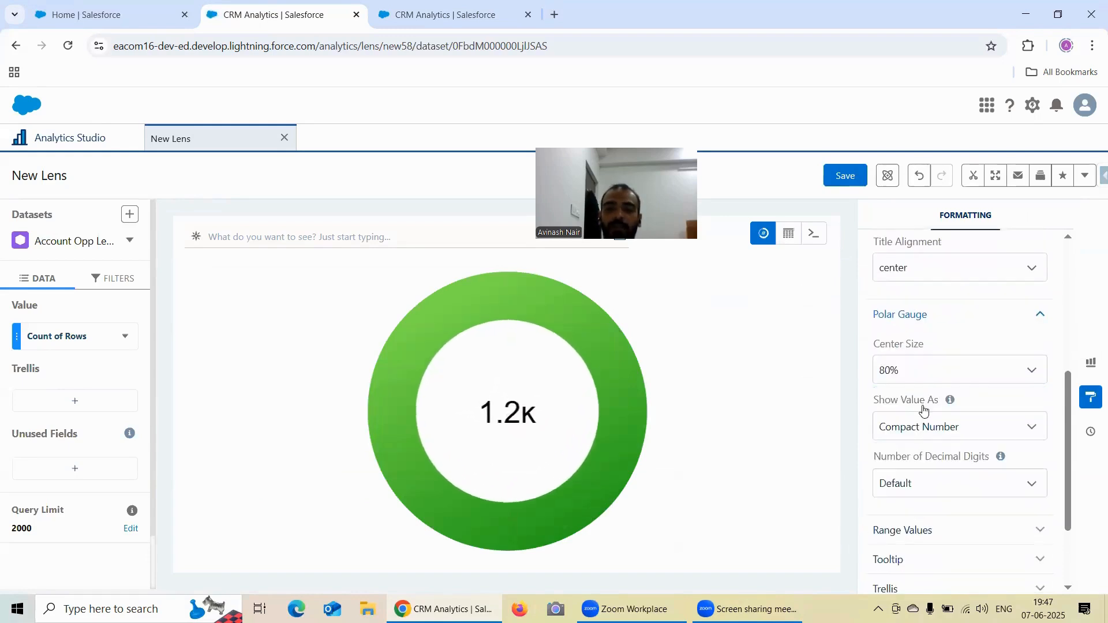
- Try a 90% center size on the polar gauge and settle on 70%
{"action": "scroll", "coordinate": [928, 404], "scroll_direction": "down", "scroll_amount": 2}
{"action": "left_click", "coordinate": [901, 260]}
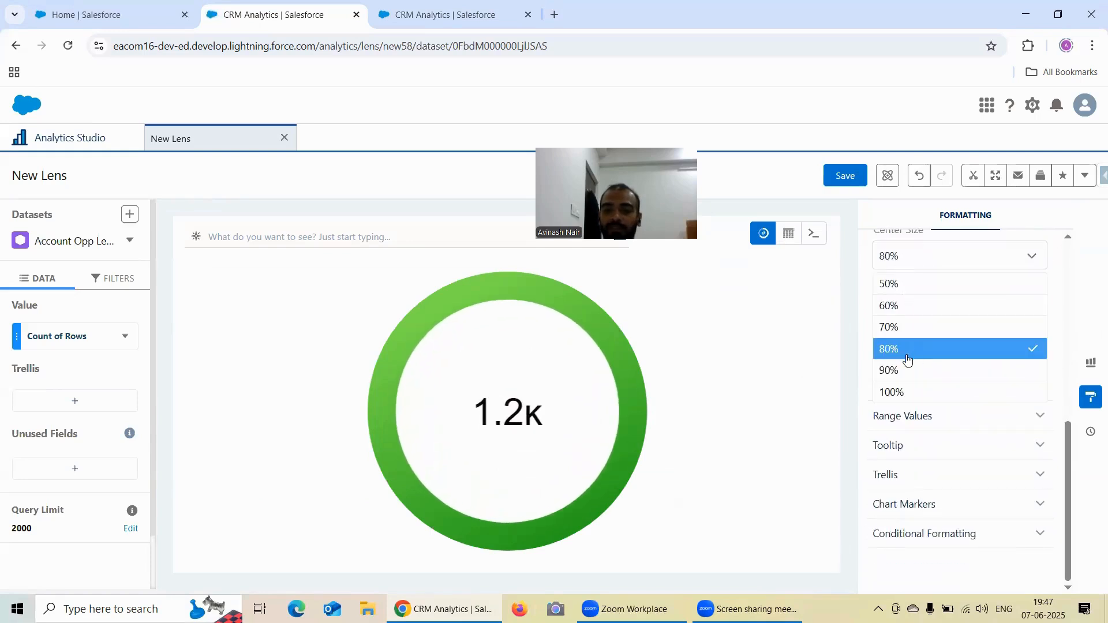
{"action": "left_click", "coordinate": [905, 369]}
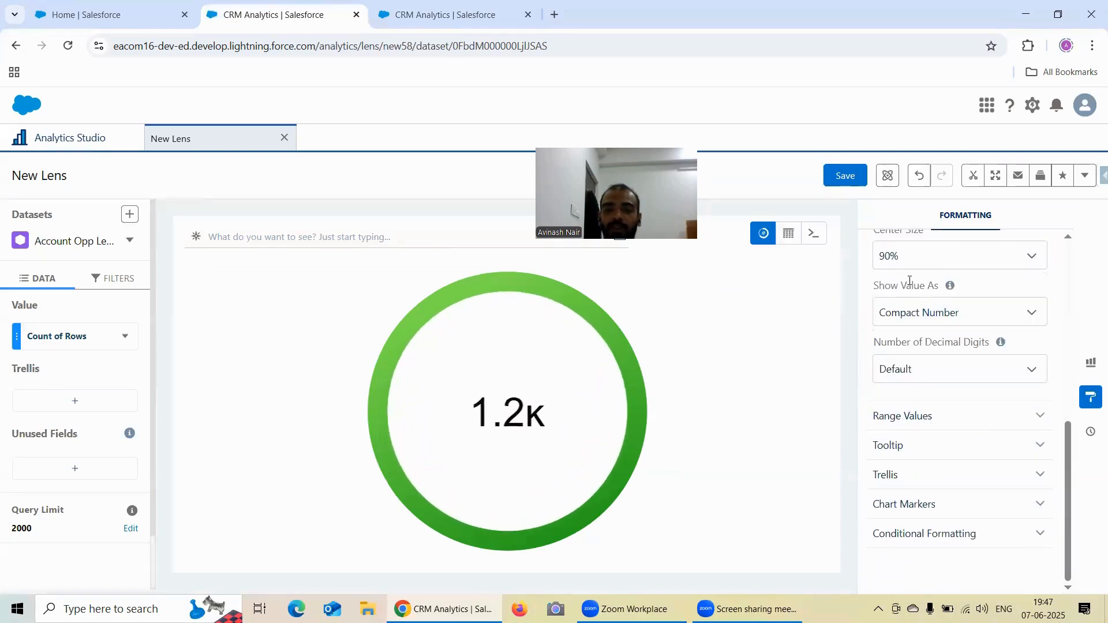
{"action": "left_click", "coordinate": [890, 258]}
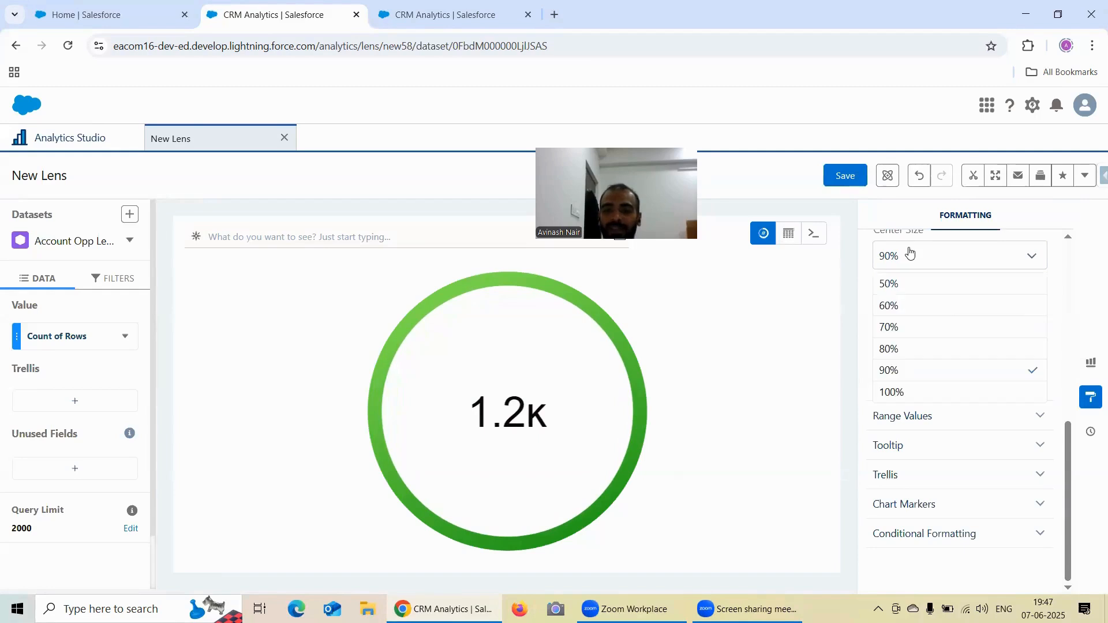
{"action": "left_click", "coordinate": [901, 332]}
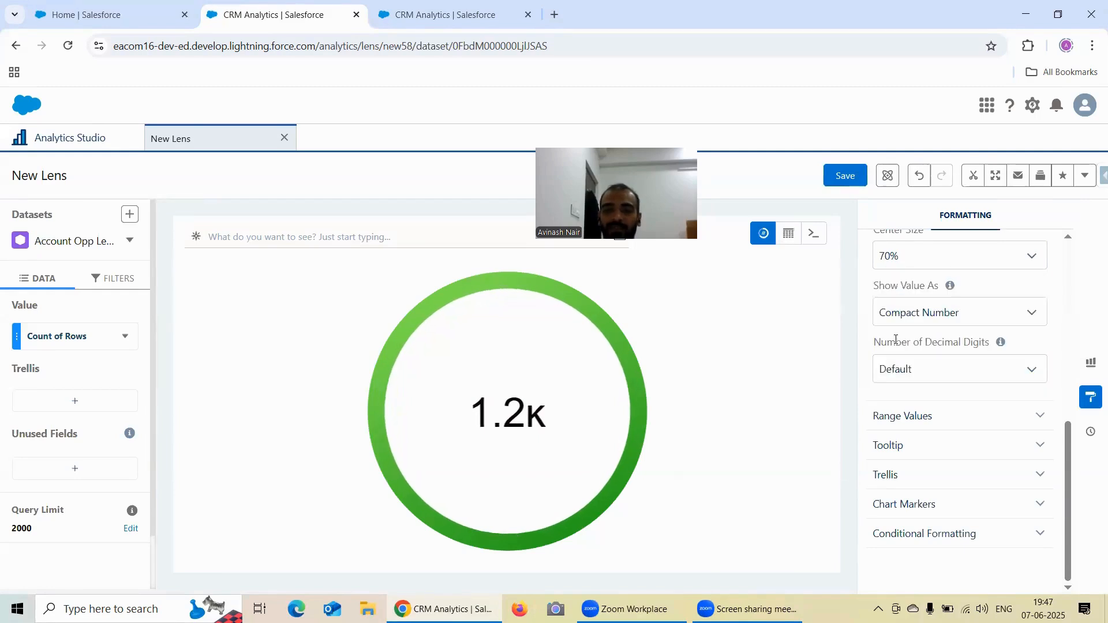
- Try showing the polar gauge's value as None and as Number
{"action": "left_click", "coordinate": [926, 315]}
{"action": "left_click", "coordinate": [894, 341]}
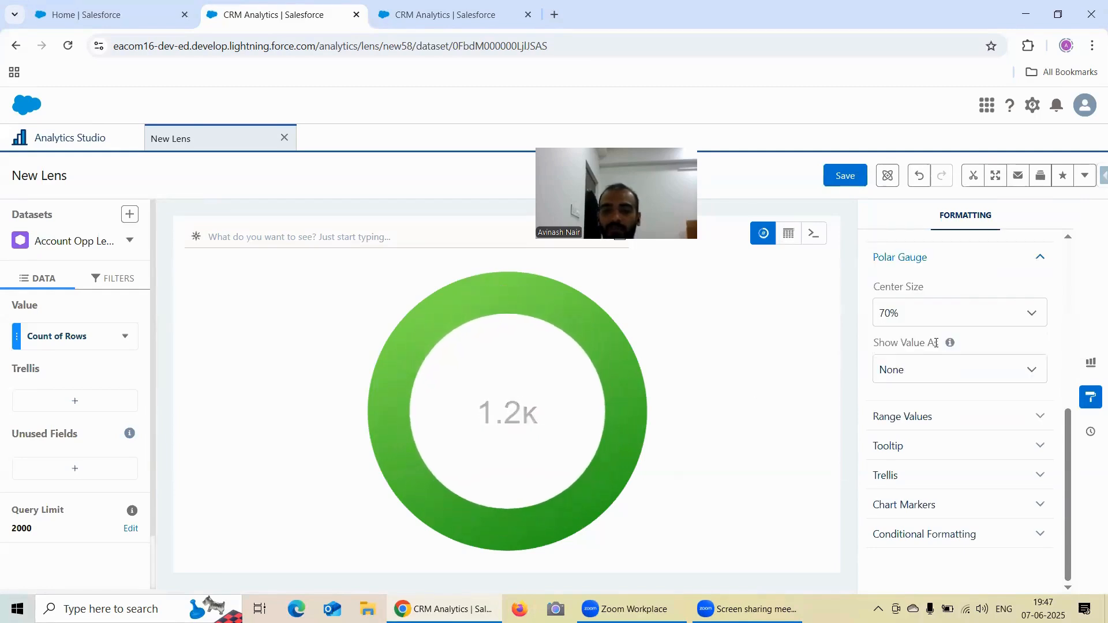
{"action": "left_click", "coordinate": [925, 312]}
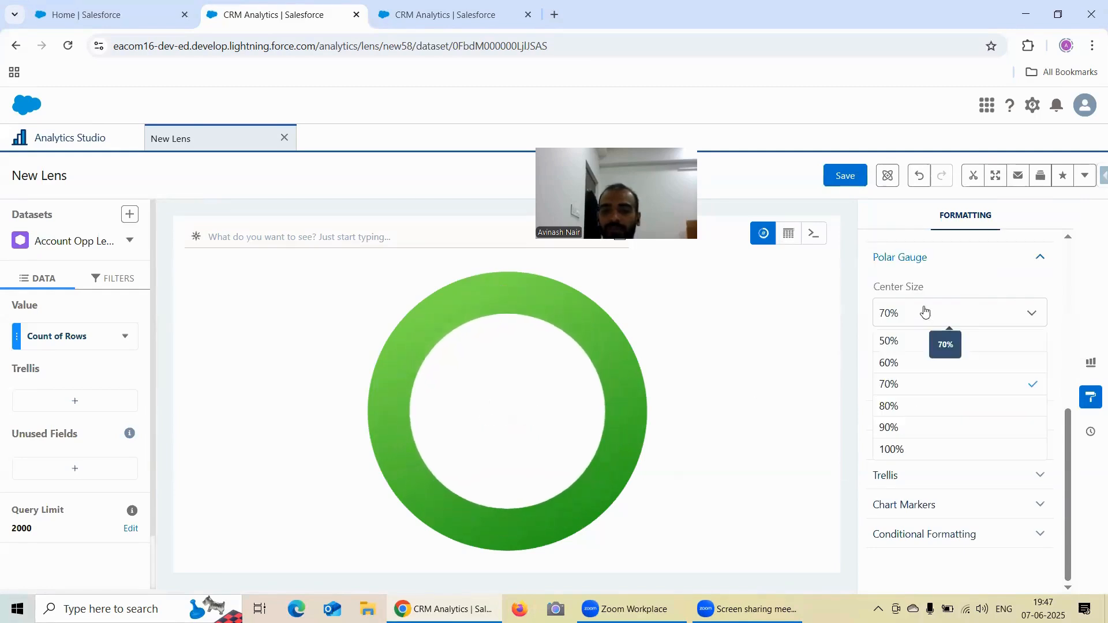
{"action": "left_click", "coordinate": [969, 277]}
{"action": "left_click", "coordinate": [935, 375]}
{"action": "left_click", "coordinate": [939, 441]}
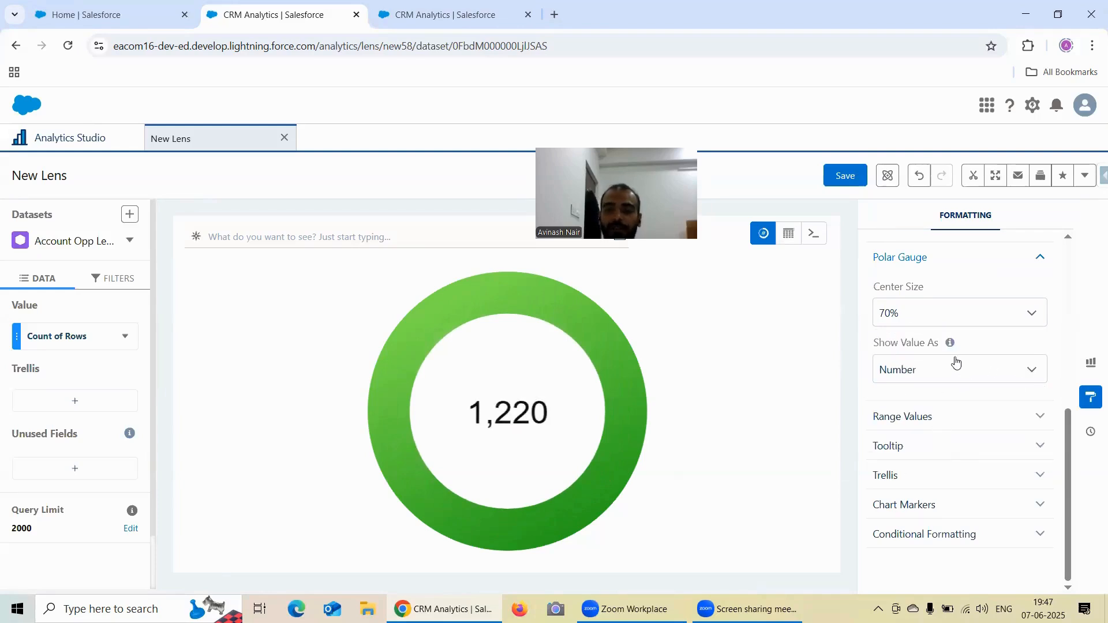
- Show the gauge value as Compact Number, view the decimal digit choices, and switch the value display to Number
{"action": "left_click", "coordinate": [930, 377]}
{"action": "left_click", "coordinate": [941, 417]}
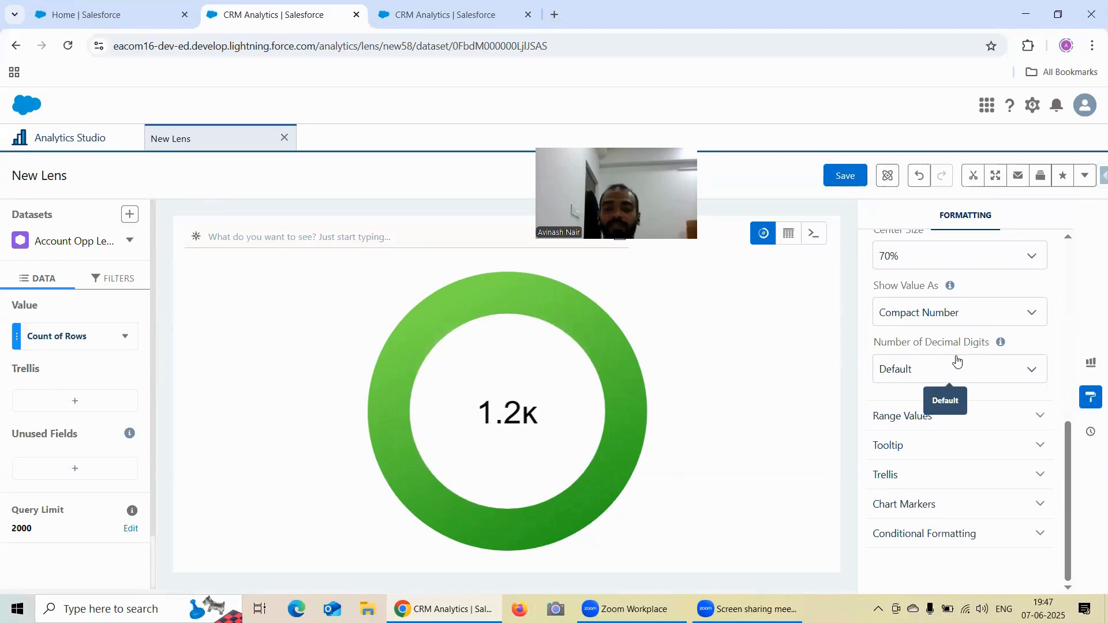
{"action": "left_click", "coordinate": [930, 369]}
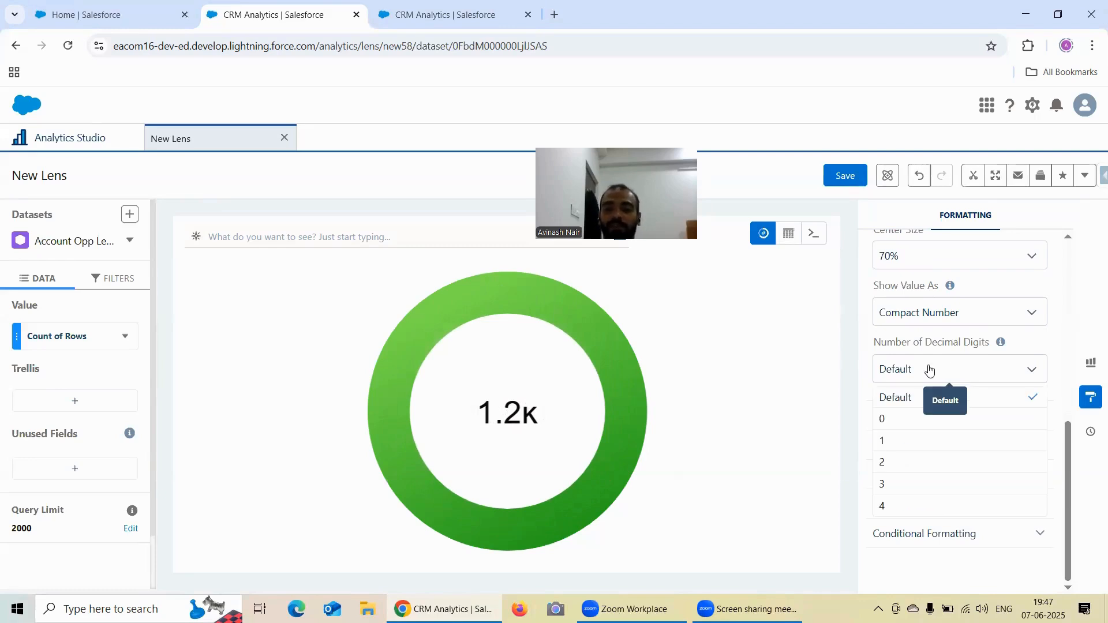
{"action": "left_click", "coordinate": [940, 316]}
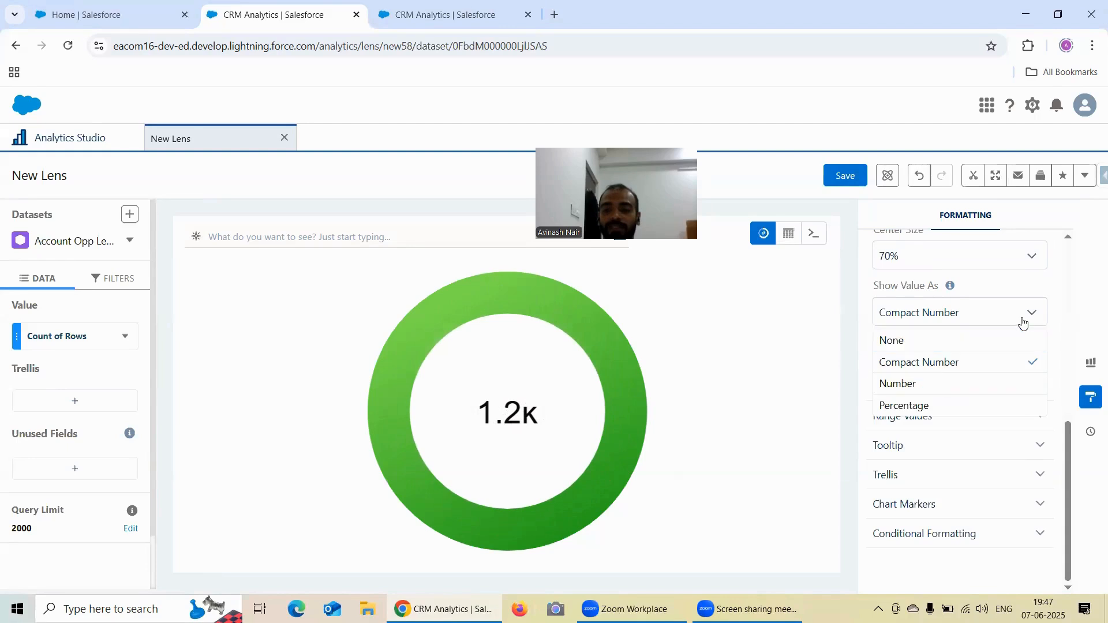
{"action": "left_click", "coordinate": [948, 384]}
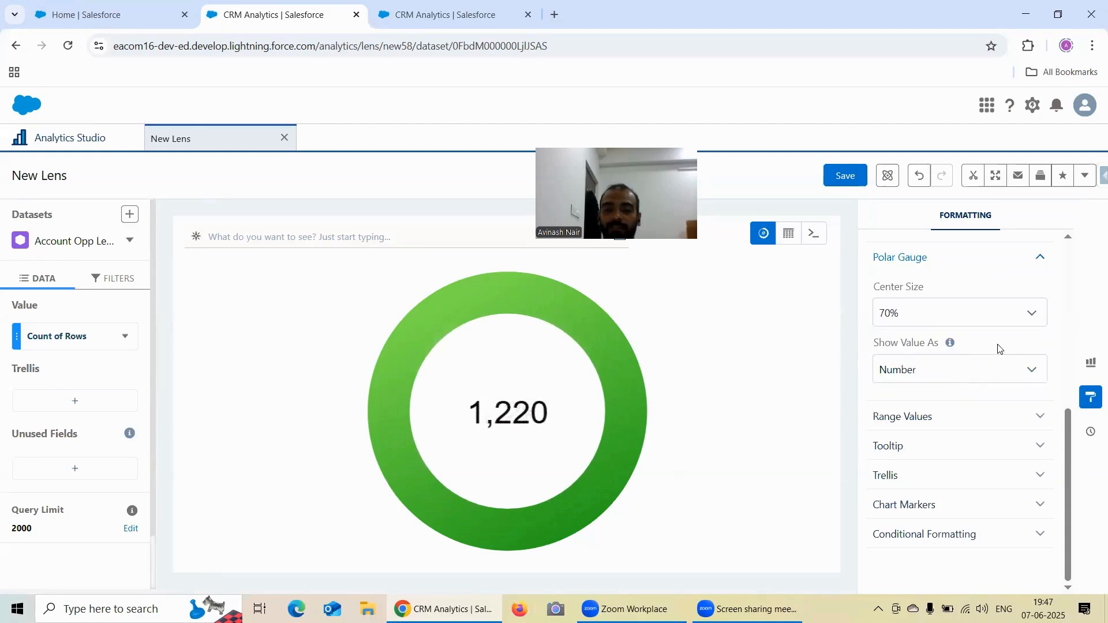
- Set the polar gauge's Show Value As option to Percentage
{"action": "left_click", "coordinate": [939, 314]}
{"action": "left_click", "coordinate": [959, 308]}
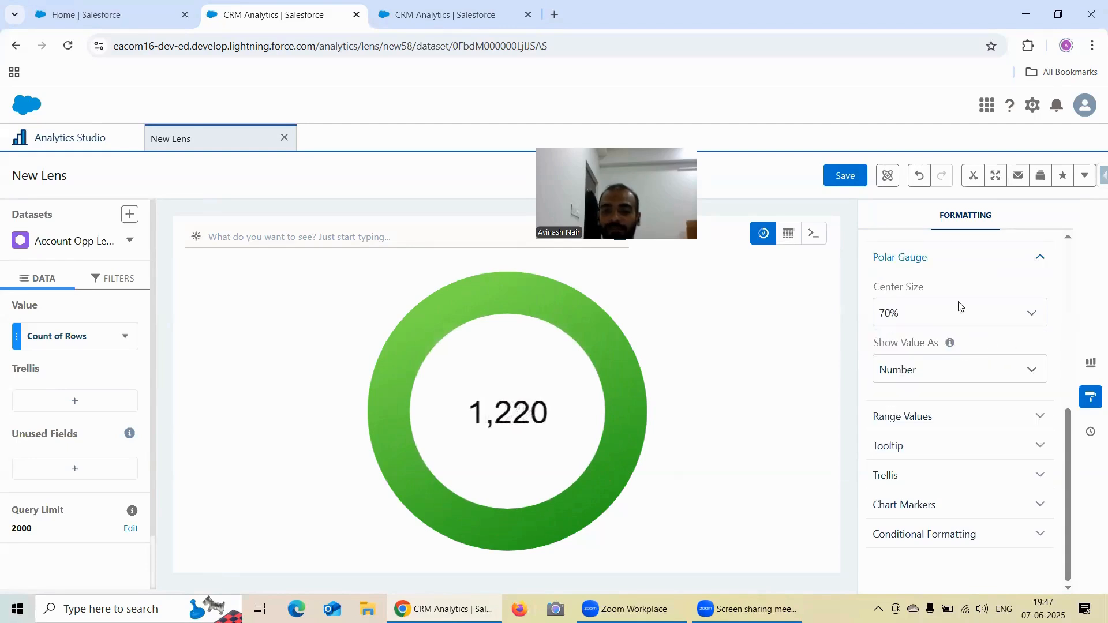
{"action": "left_click", "coordinate": [934, 370]}
{"action": "left_click", "coordinate": [923, 460]}
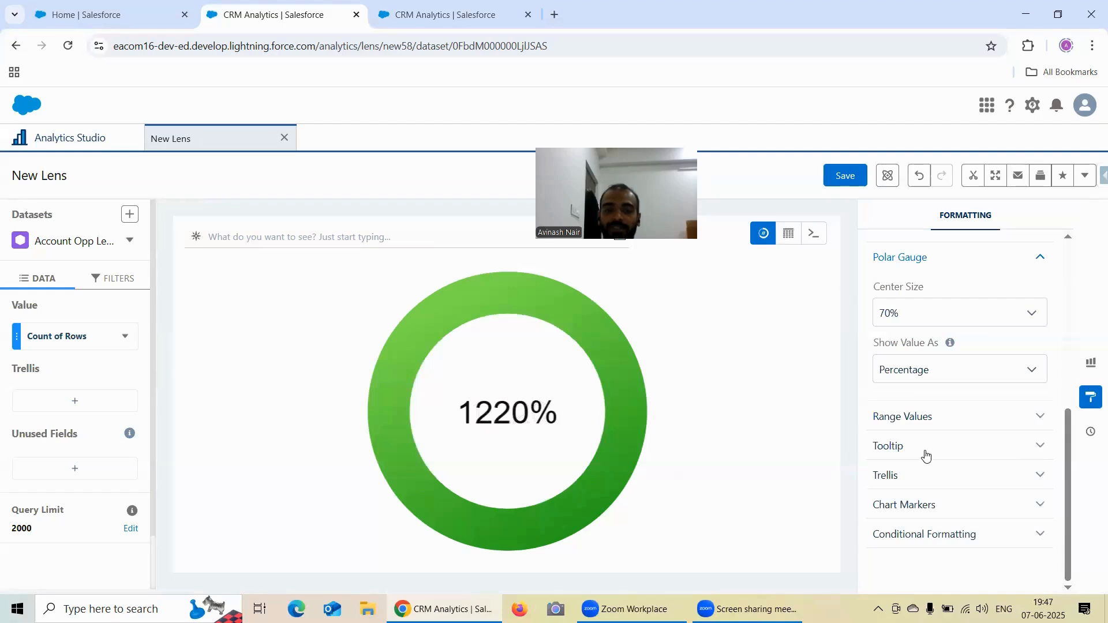
- Set the polar gauge's Show Value As option to Number
{"action": "left_click", "coordinate": [923, 370]}
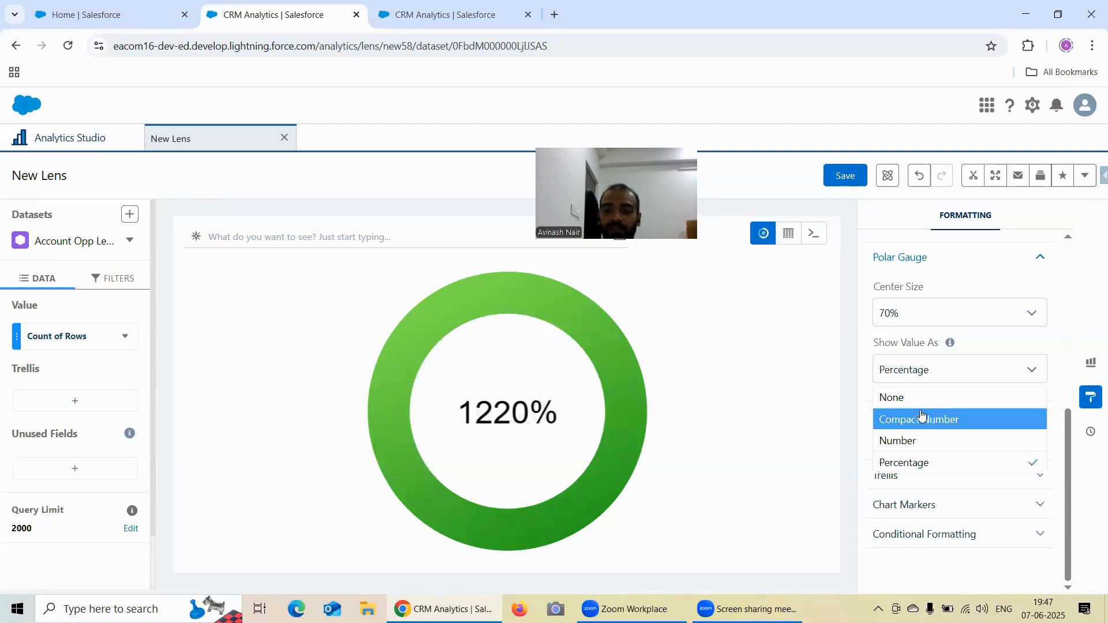
{"action": "left_click", "coordinate": [928, 441]}
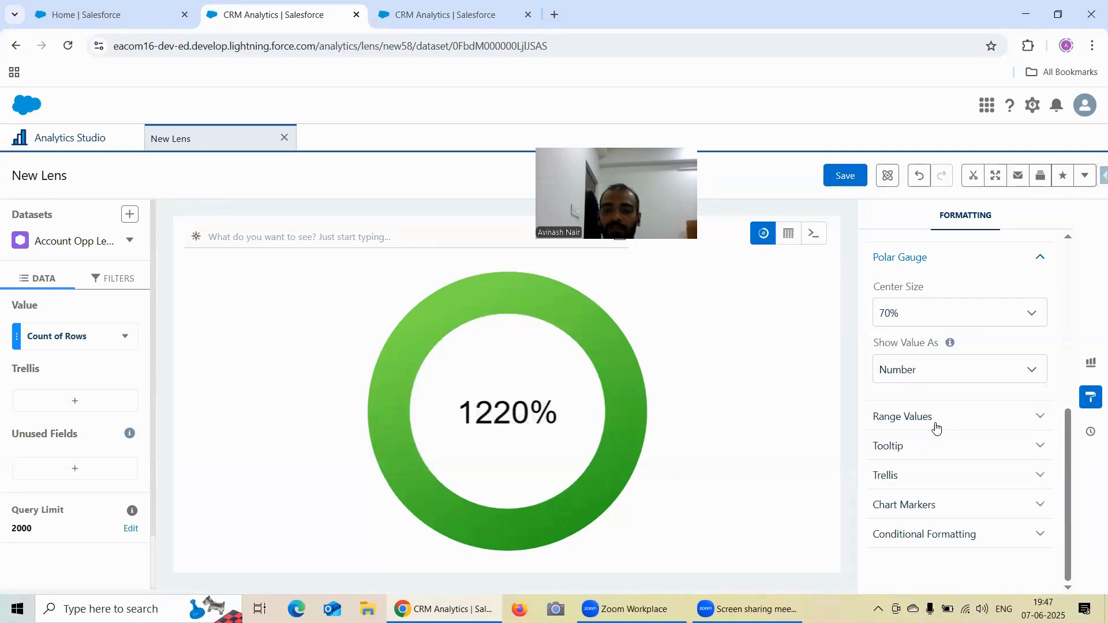
- Set the polar gauge's range values to a minimum of 100 and a maximum of 1300
{"action": "left_click", "coordinate": [965, 416]}
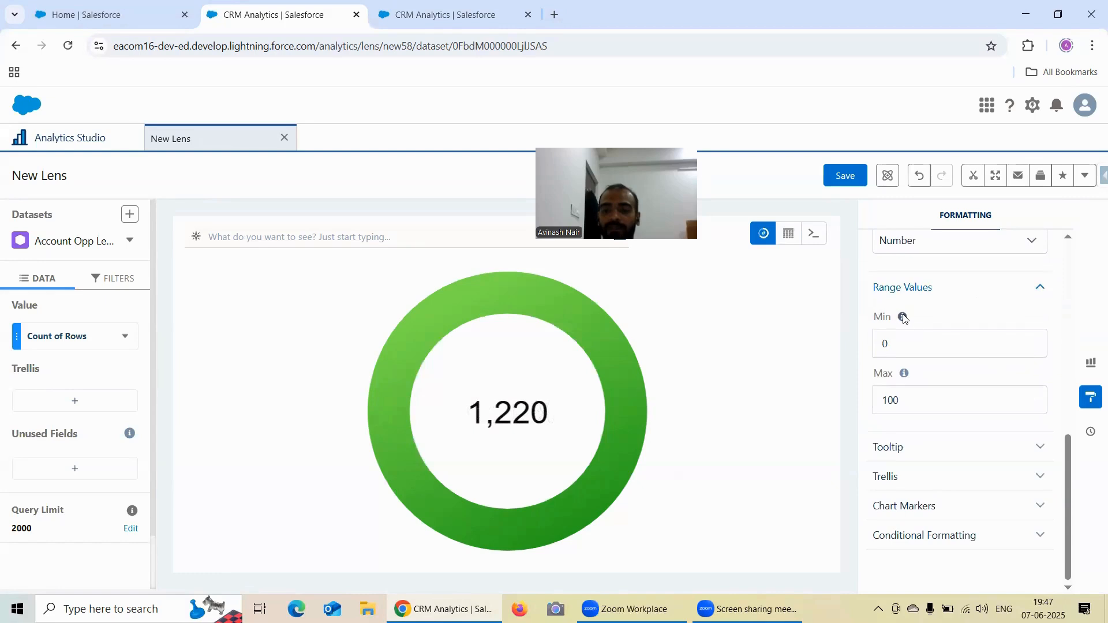
{"action": "mouse_move", "coordinate": [903, 319]}
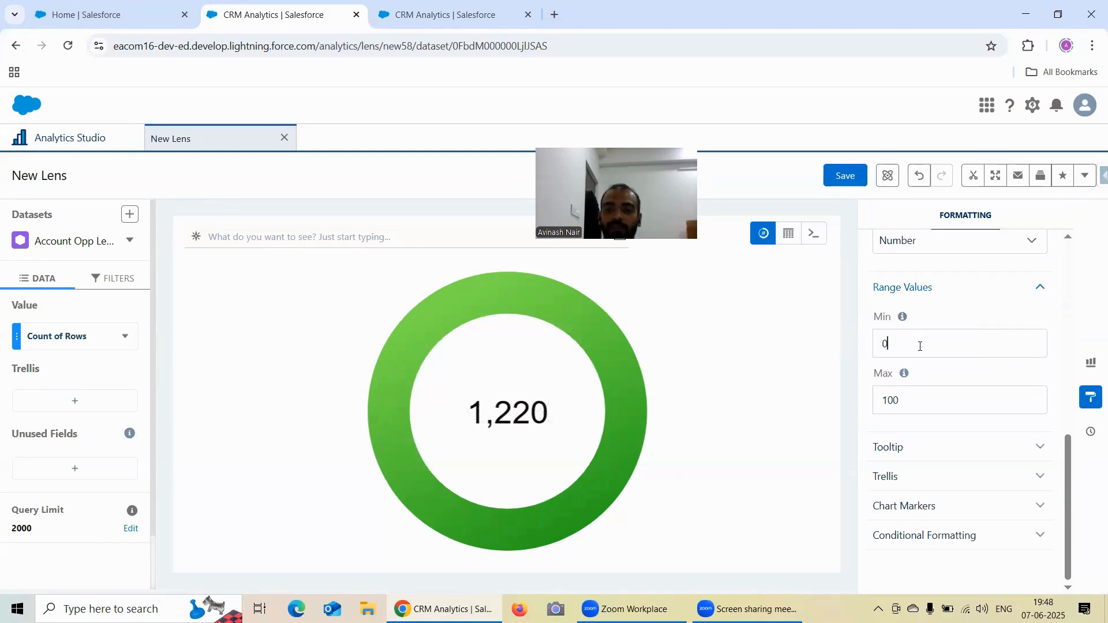
{"action": "double_click", "coordinate": [920, 349]}
{"action": "type", "text": "100"}
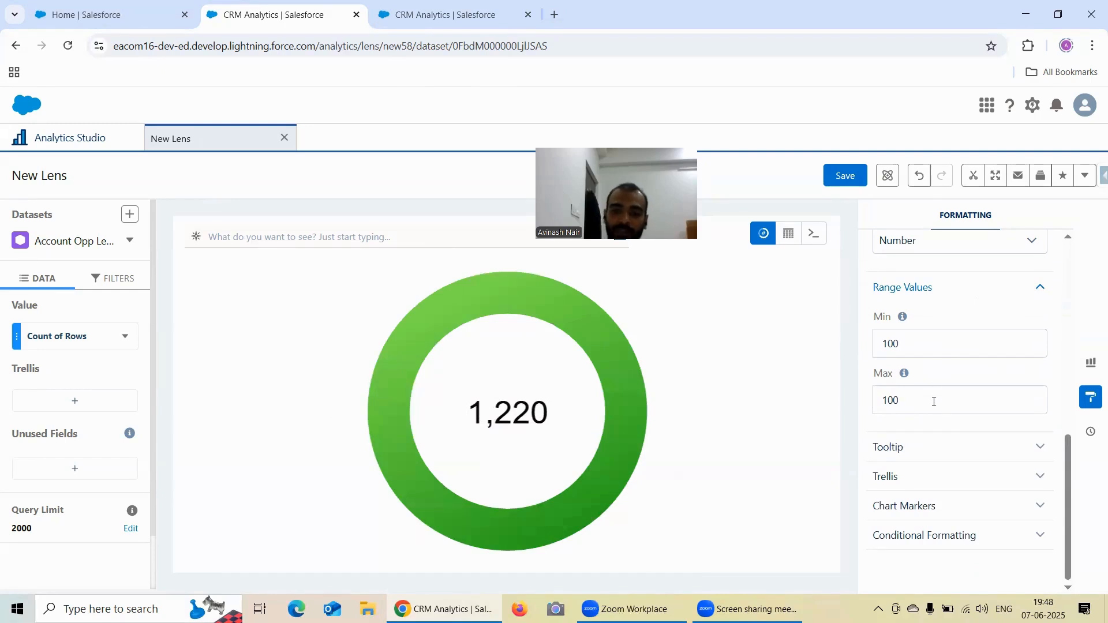
{"action": "key", "text": "BackSpace"}
{"action": "key", "text": "BackSpace"}
{"action": "key", "text": "BackSpace"}
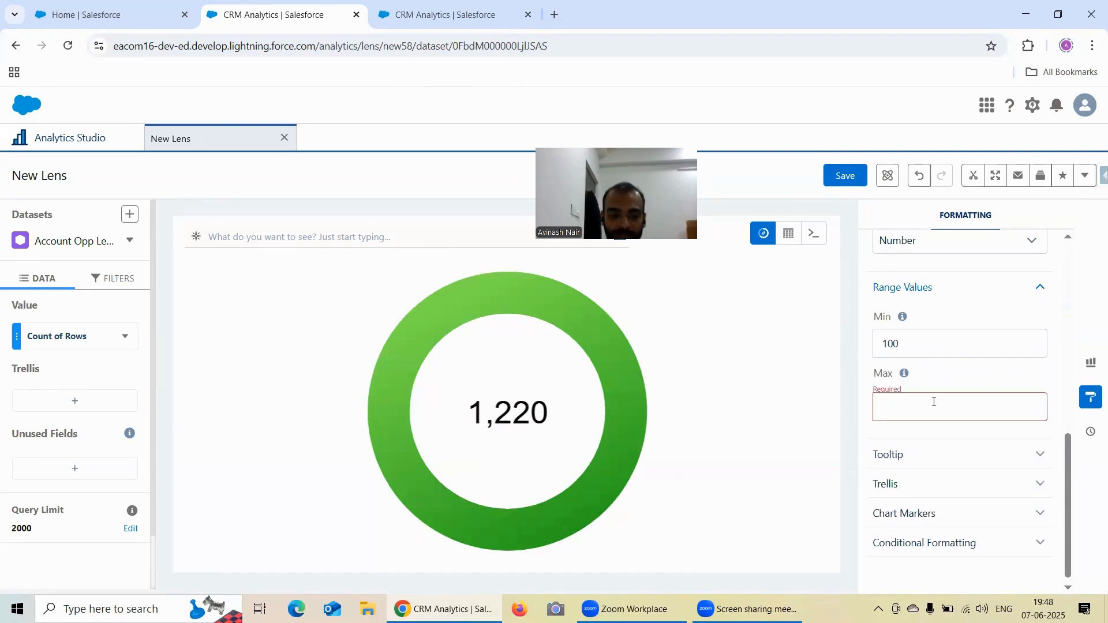
{"action": "type", "text": "13000"}
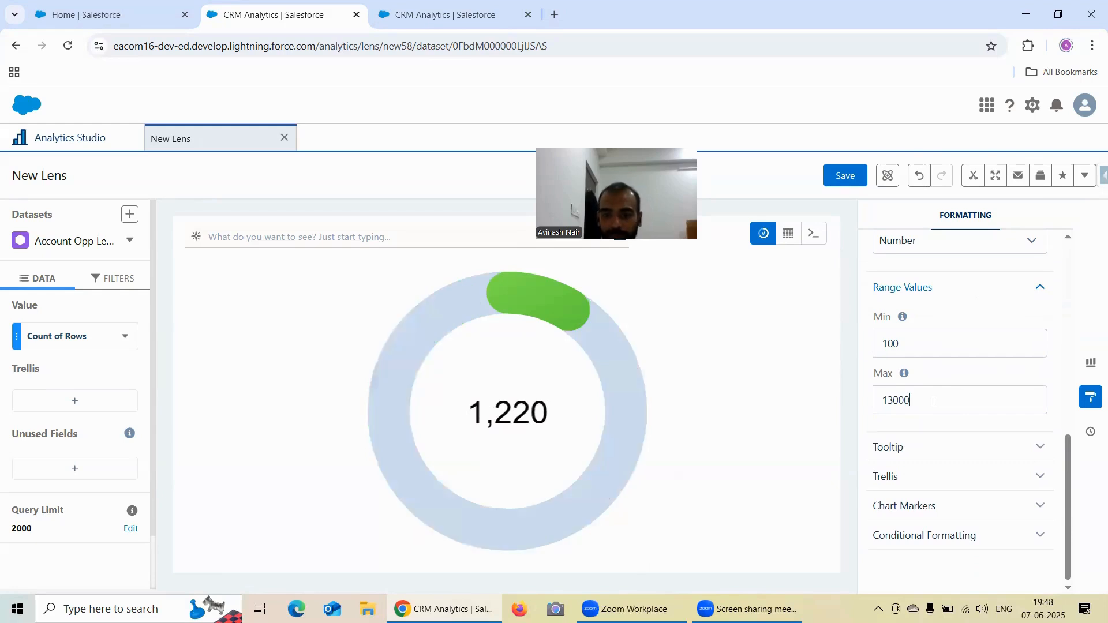
{"action": "key", "text": "BackSpace"}
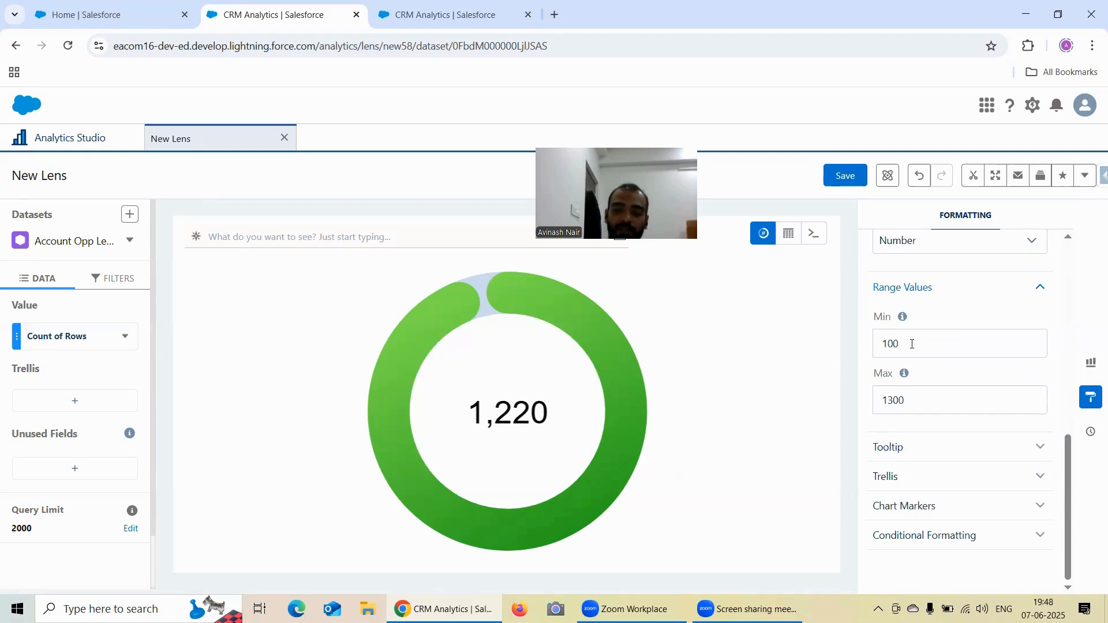
- Try range minimums of 1000 and 10 on the polar gauge, ending with 100
{"action": "type", "text": "0"}
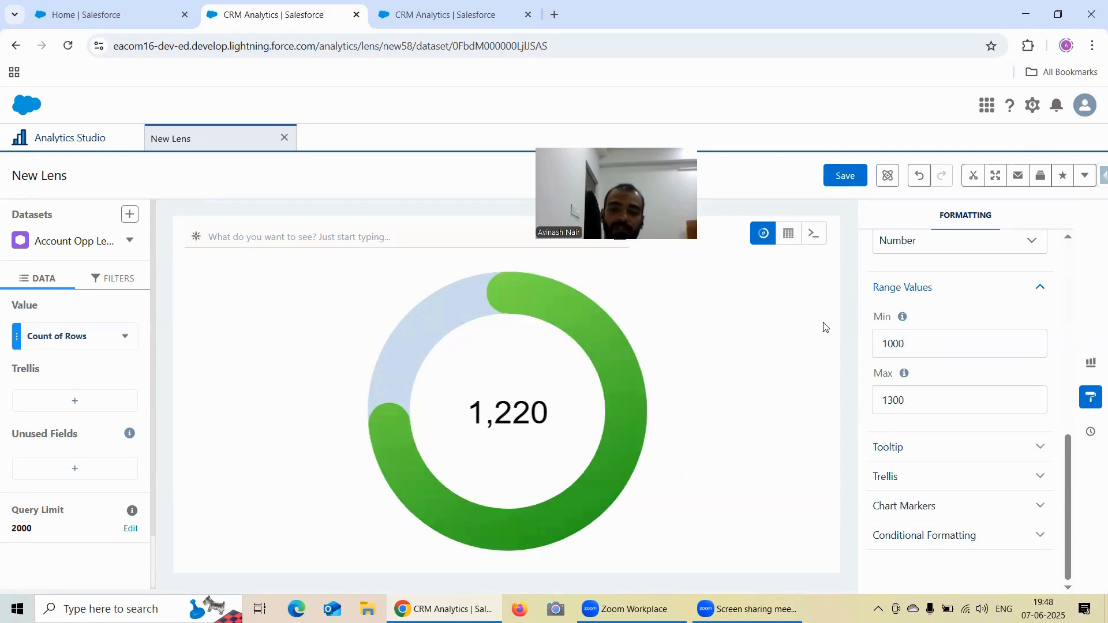
{"action": "key", "text": "BackSpace"}
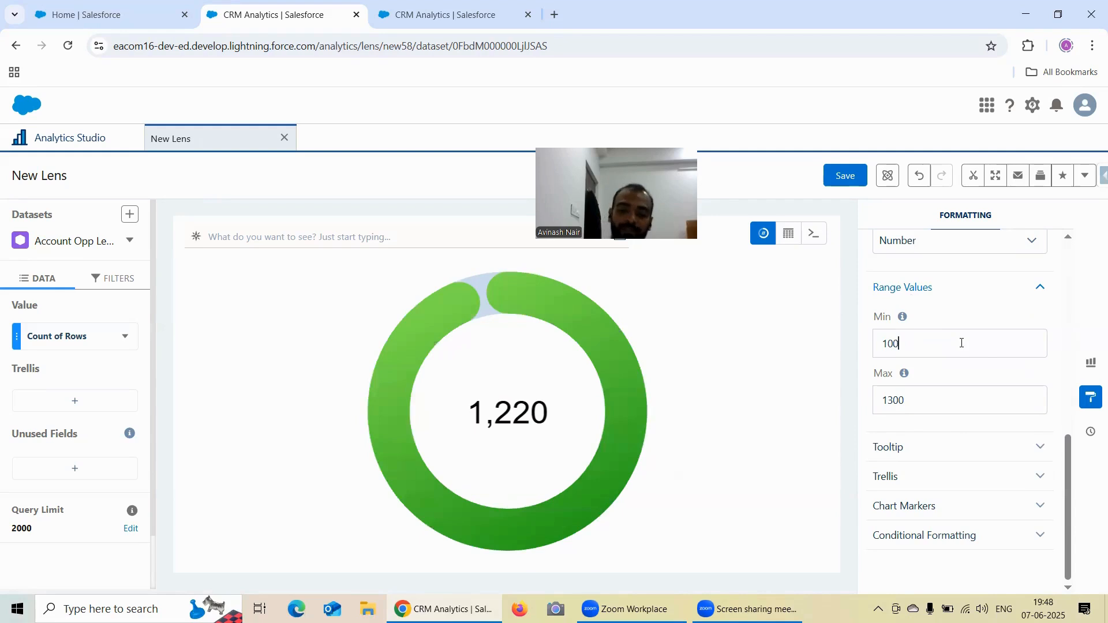
{"action": "type", "text": "0"}
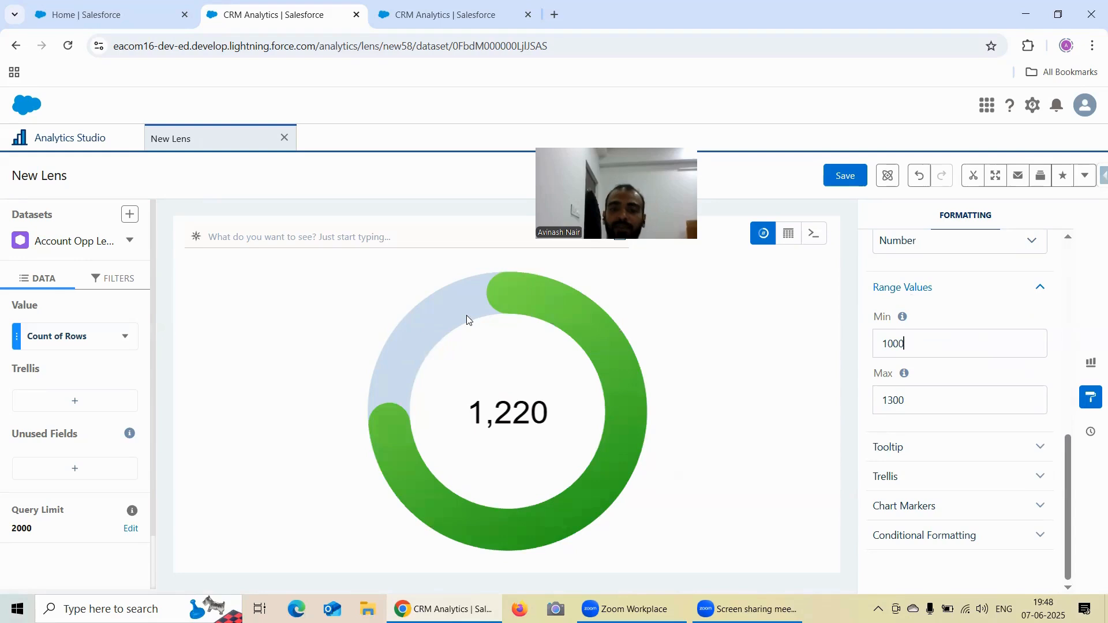
{"action": "key", "text": "BackSpace"}
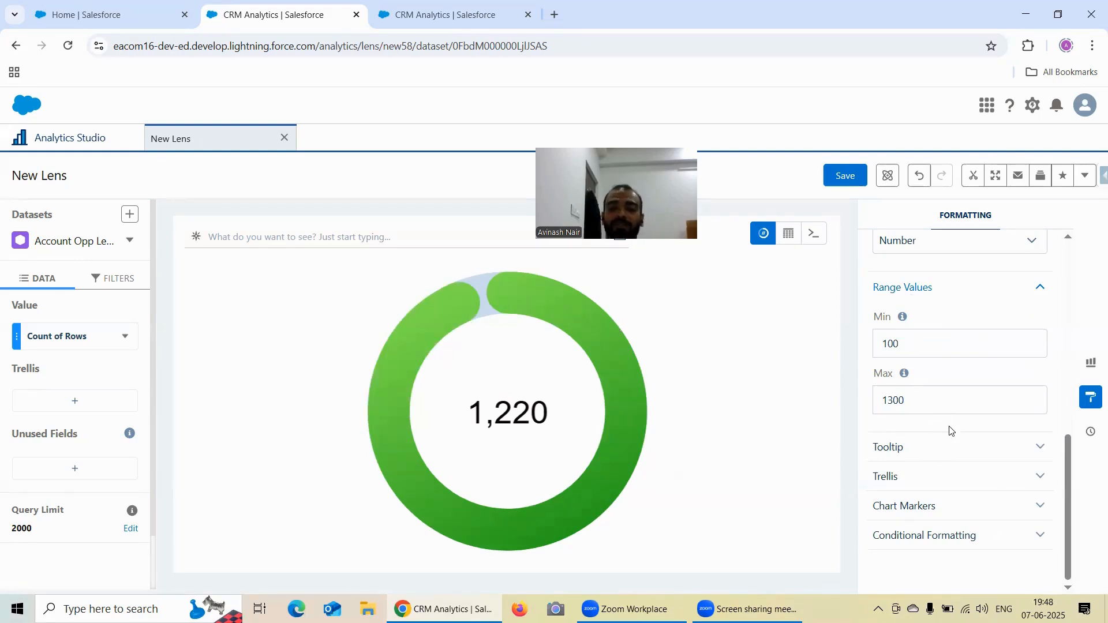
{"action": "key", "text": "BackSpace"}
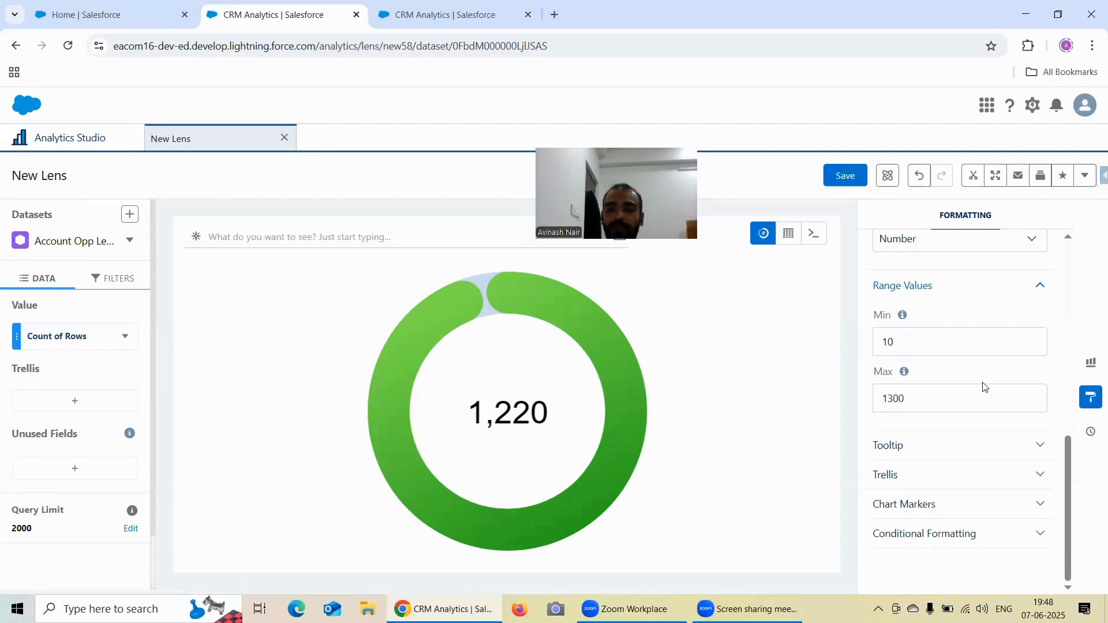
{"action": "type", "text": "0"}
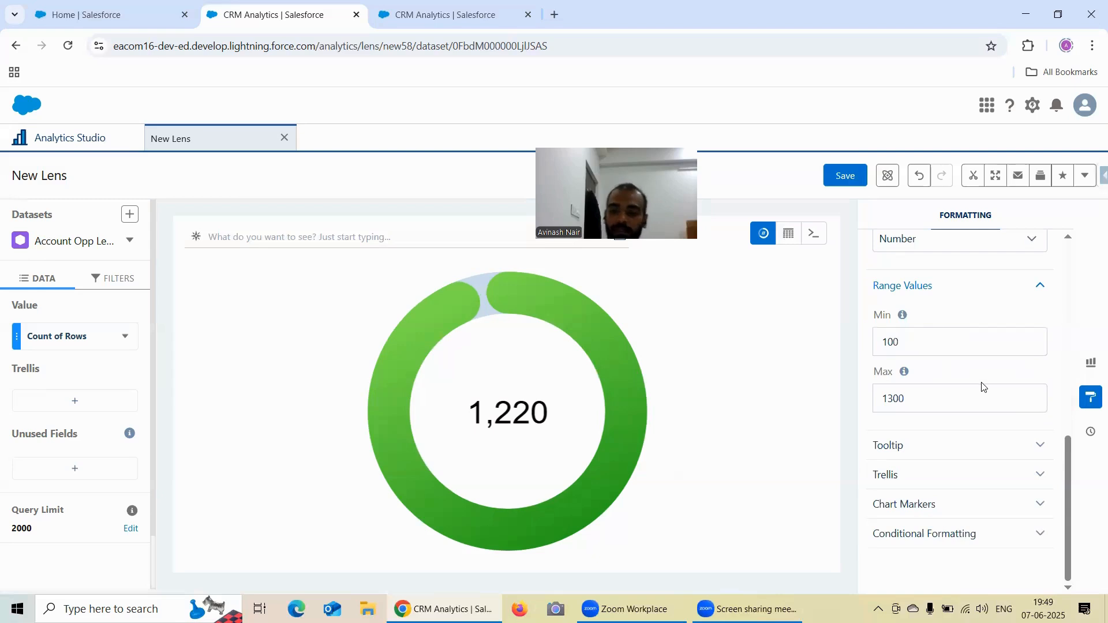
- View the polar gauge's Tooltip and Trellis formatting options
{"action": "left_click", "coordinate": [946, 447]}
{"action": "scroll", "coordinate": [951, 415], "scroll_direction": "down", "scroll_amount": 1}
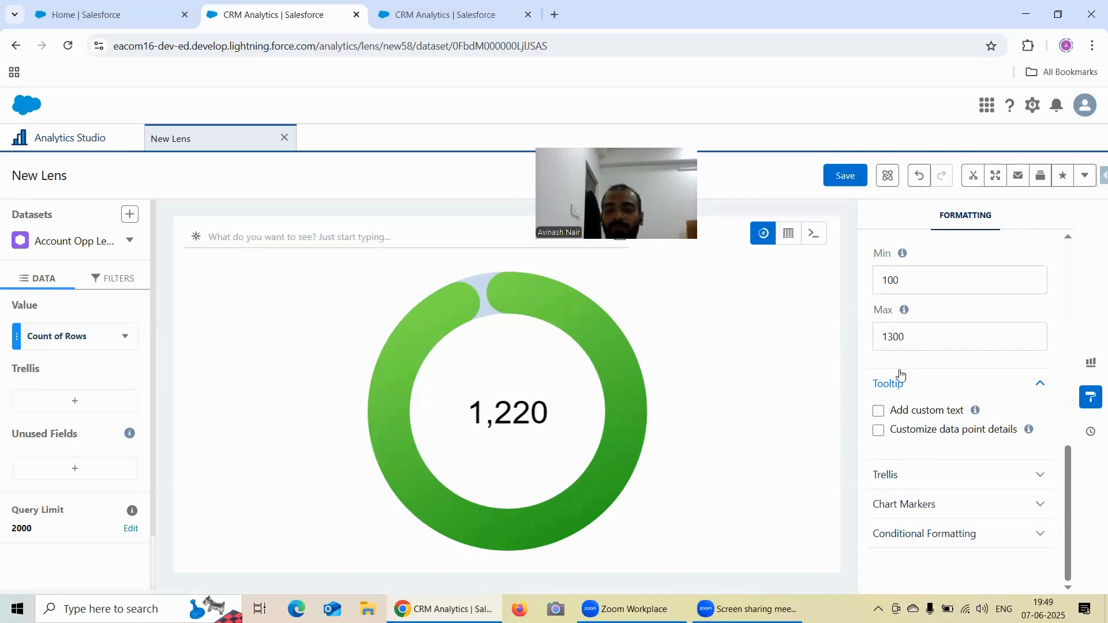
{"action": "left_click", "coordinate": [920, 477]}
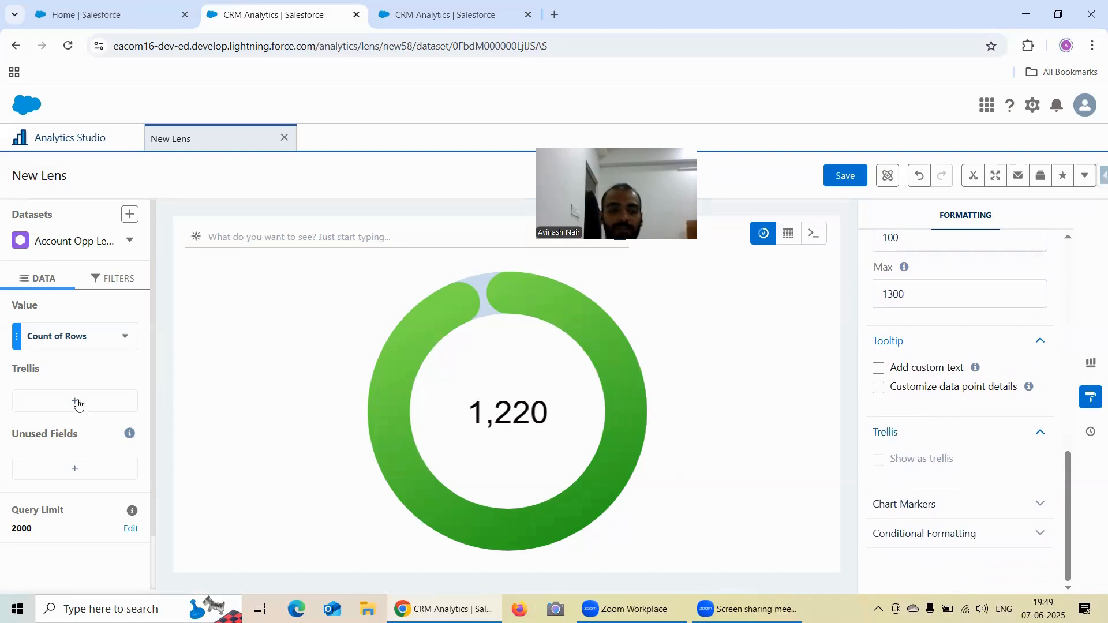
- Reset the polar gauge's range values to a minimum of 0 and a maximum of 100
{"action": "scroll", "coordinate": [919, 314], "scroll_direction": "up", "scroll_amount": 2}
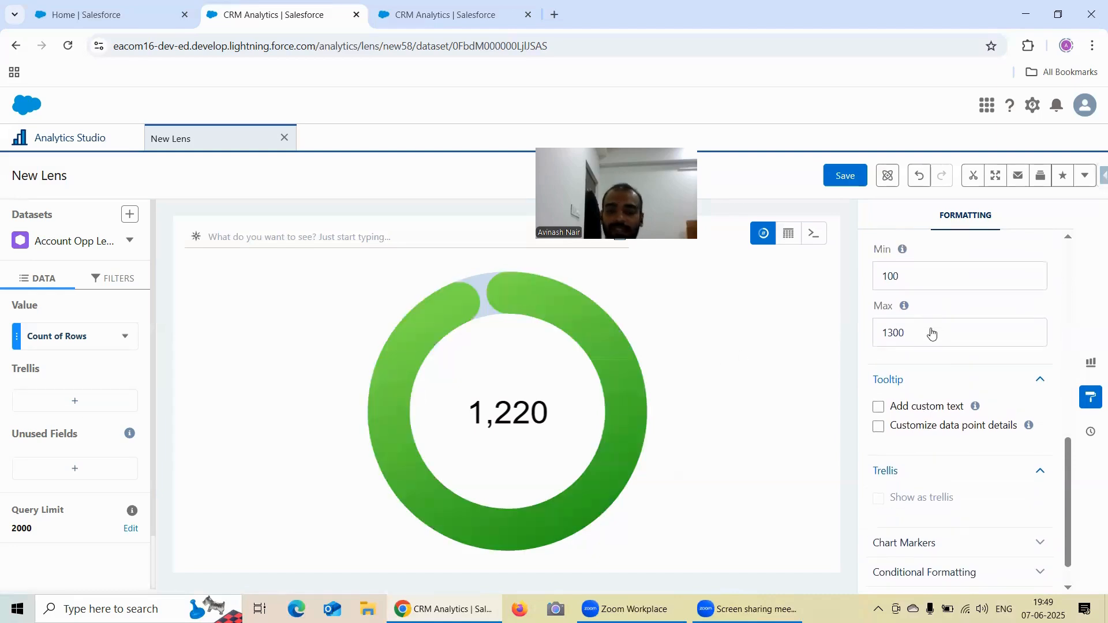
{"action": "key", "text": "BackSpace"}
{"action": "key", "text": "BackSpace"}
{"action": "key", "text": "BackSpace"}
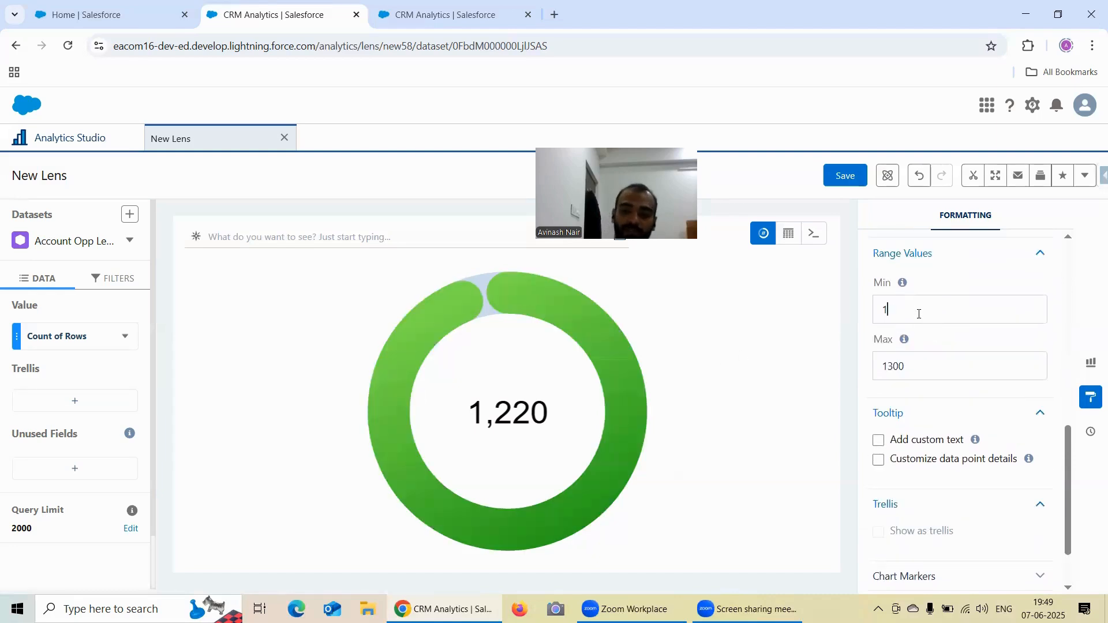
{"action": "type", "text": "0"}
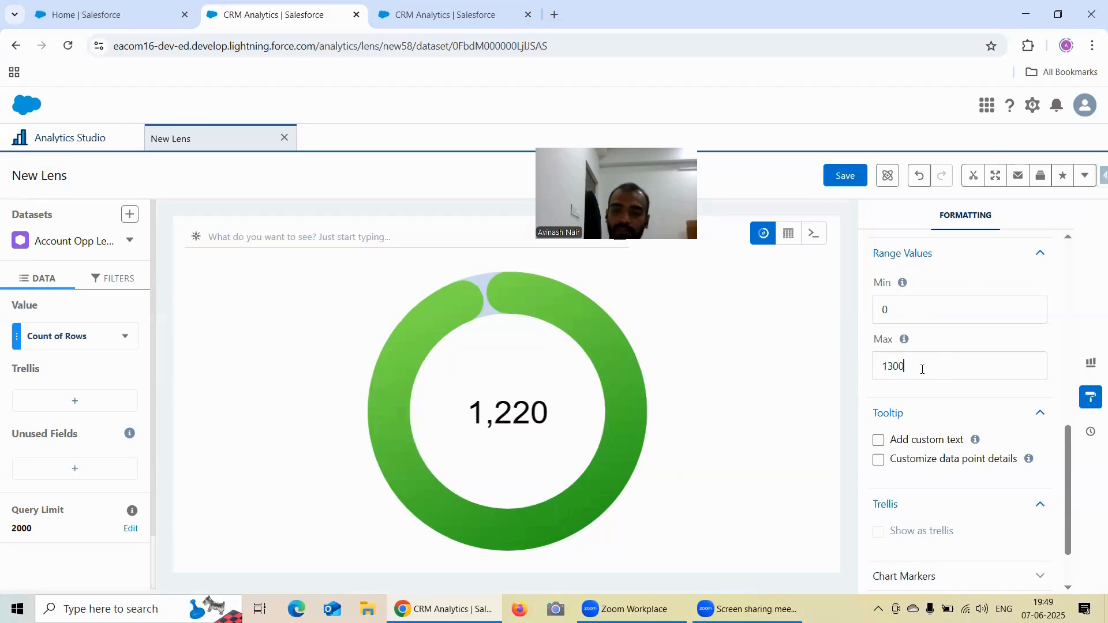
{"action": "left_click", "coordinate": [922, 369]}
{"action": "key", "text": "BackSpace"}
{"action": "key", "text": "BackSpace"}
{"action": "key", "text": "BackSpace"}
{"action": "key", "text": "BackSpace"}
{"action": "type", "text": "10"}
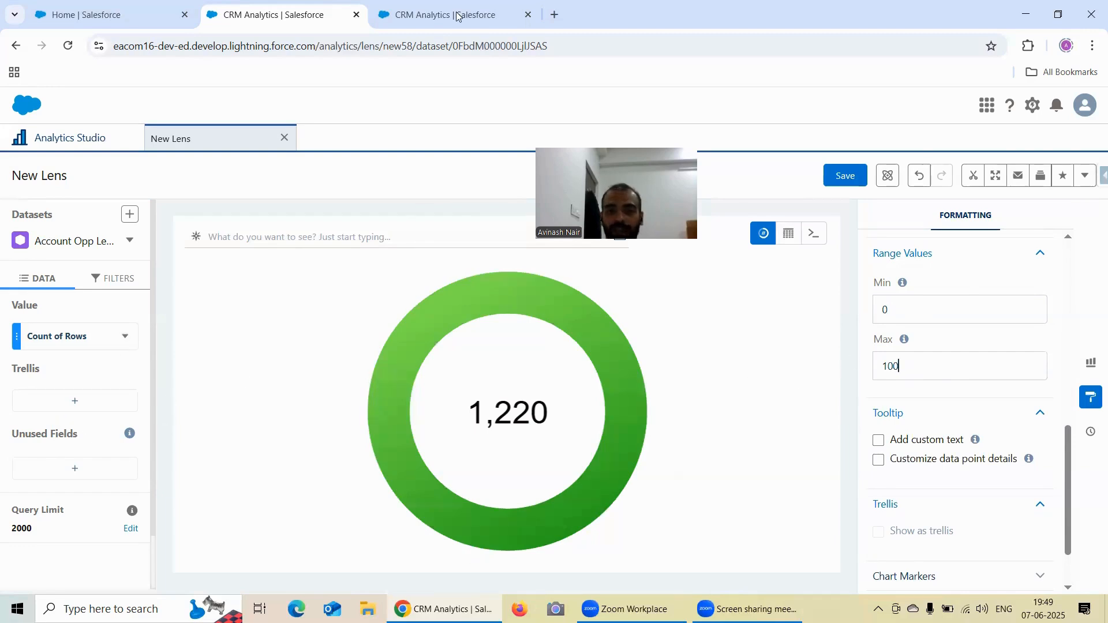
- Switch to the flat gauge lens and set its Show Value As option to Number
{"action": "key", "text": "ctrl+Tab"}
{"action": "scroll", "coordinate": [960, 341], "scroll_direction": "down", "scroll_amount": 2}
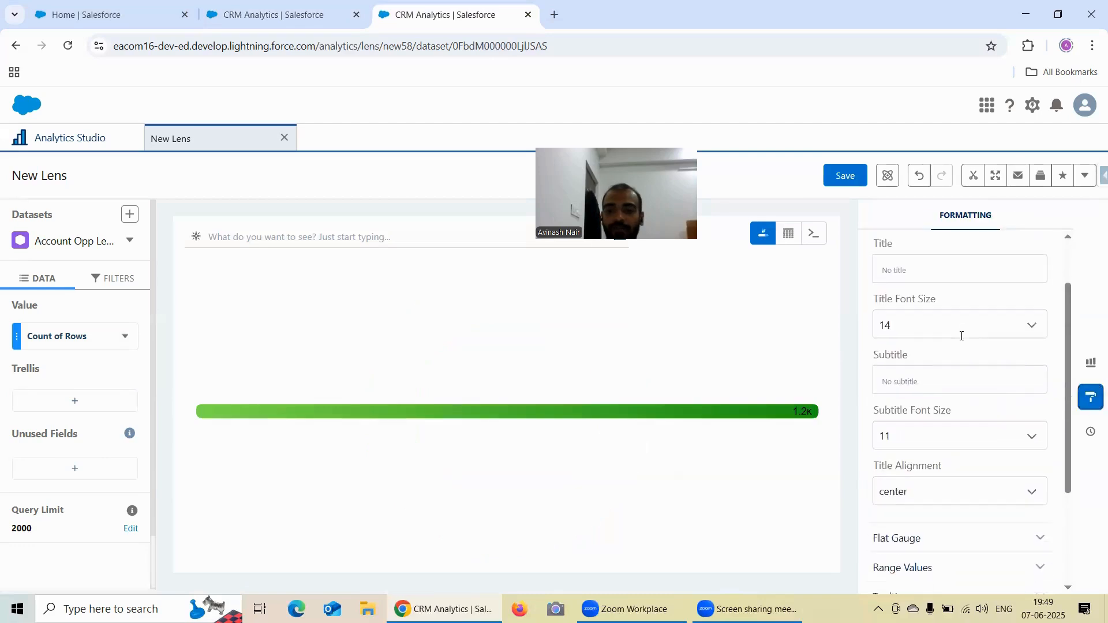
{"action": "scroll", "coordinate": [952, 346], "scroll_direction": "down", "scroll_amount": 3}
{"action": "left_click", "coordinate": [921, 388]}
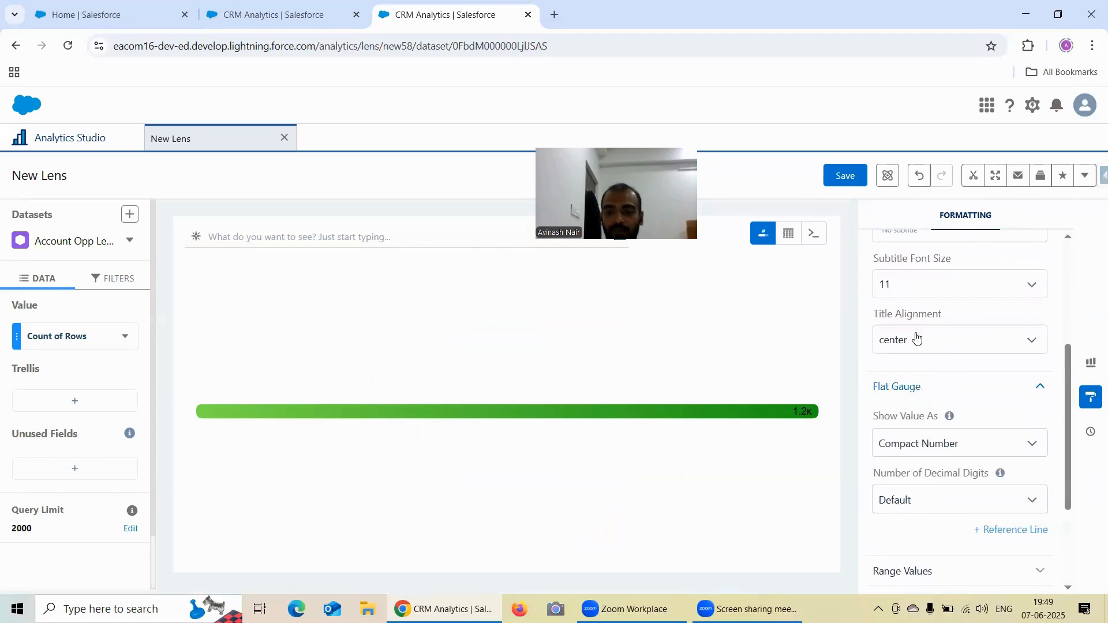
{"action": "scroll", "coordinate": [920, 346], "scroll_direction": "down", "scroll_amount": 2}
{"action": "scroll", "coordinate": [922, 366], "scroll_direction": "down", "scroll_amount": 2}
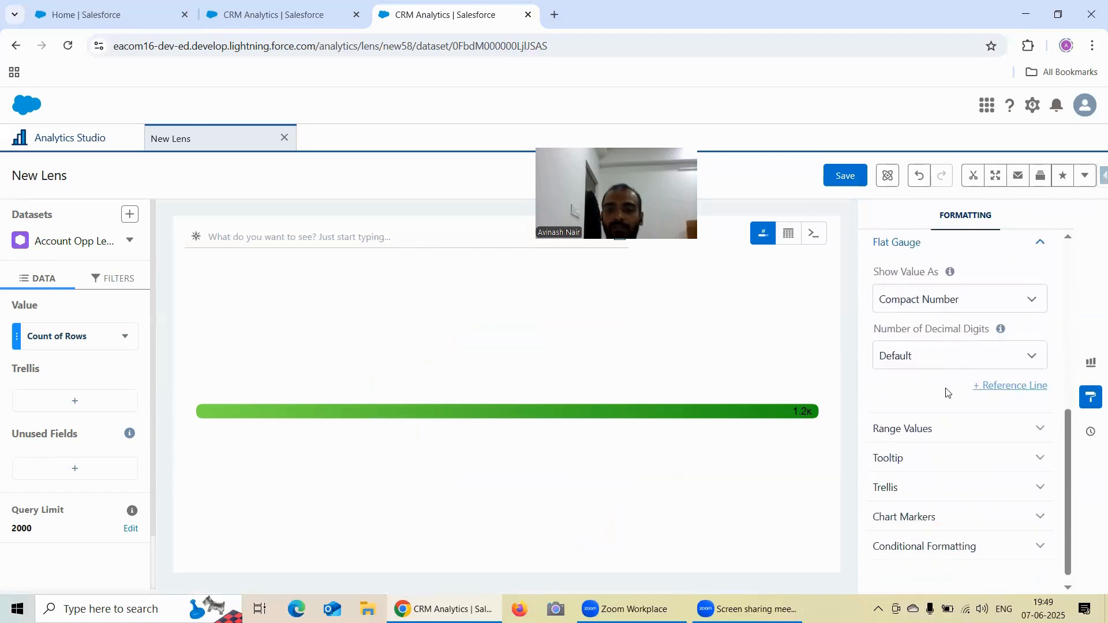
{"action": "left_click", "coordinate": [935, 303]}
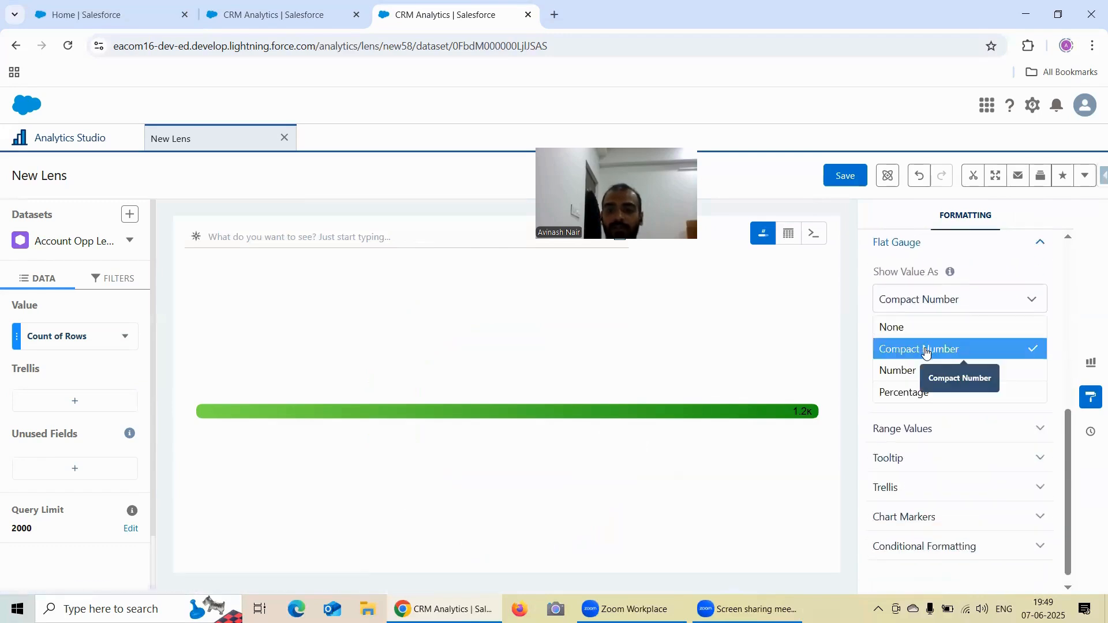
{"action": "left_click", "coordinate": [920, 369]}
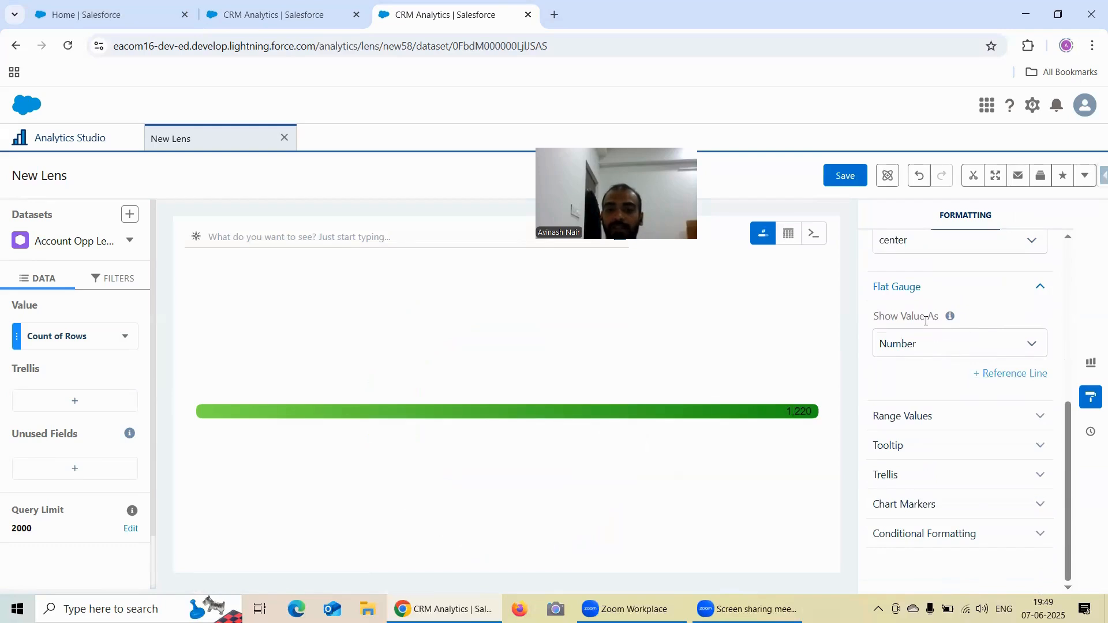
- Add a reference line to the flat gauge at value 600 with the label "Mid Value"
{"action": "left_click", "coordinate": [994, 377]}
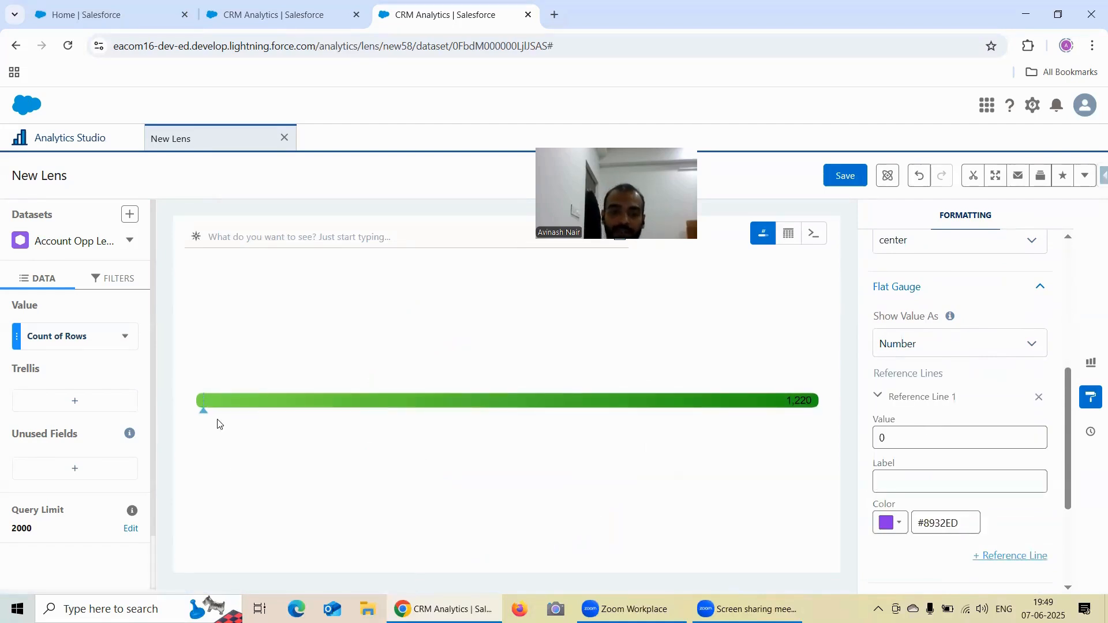
{"action": "left_click", "coordinate": [910, 439]}
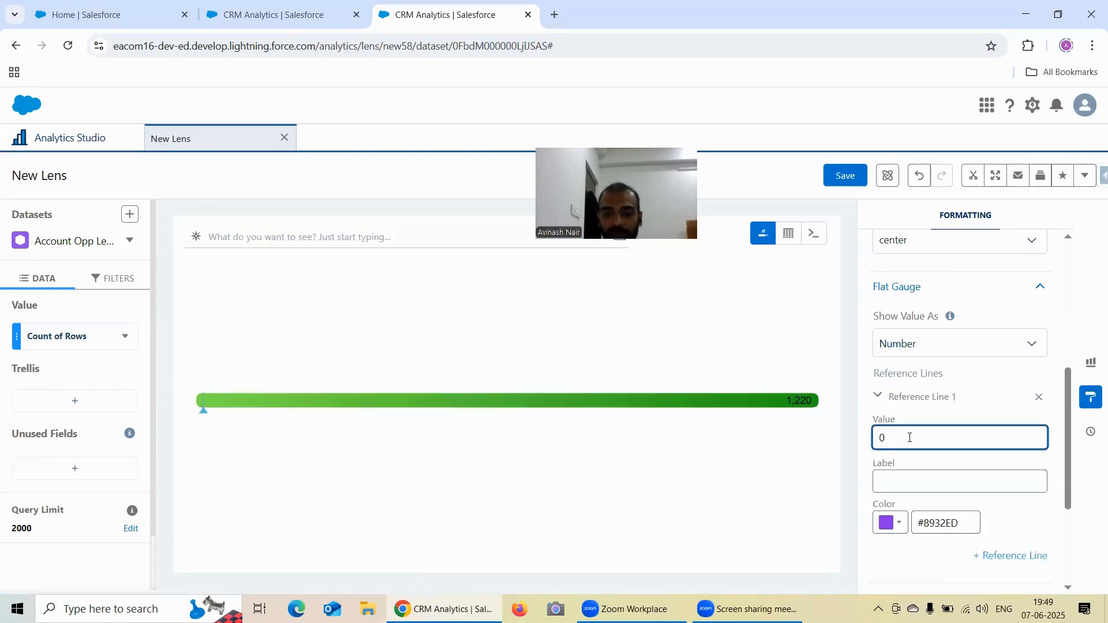
{"action": "key", "text": "BackSpace"}
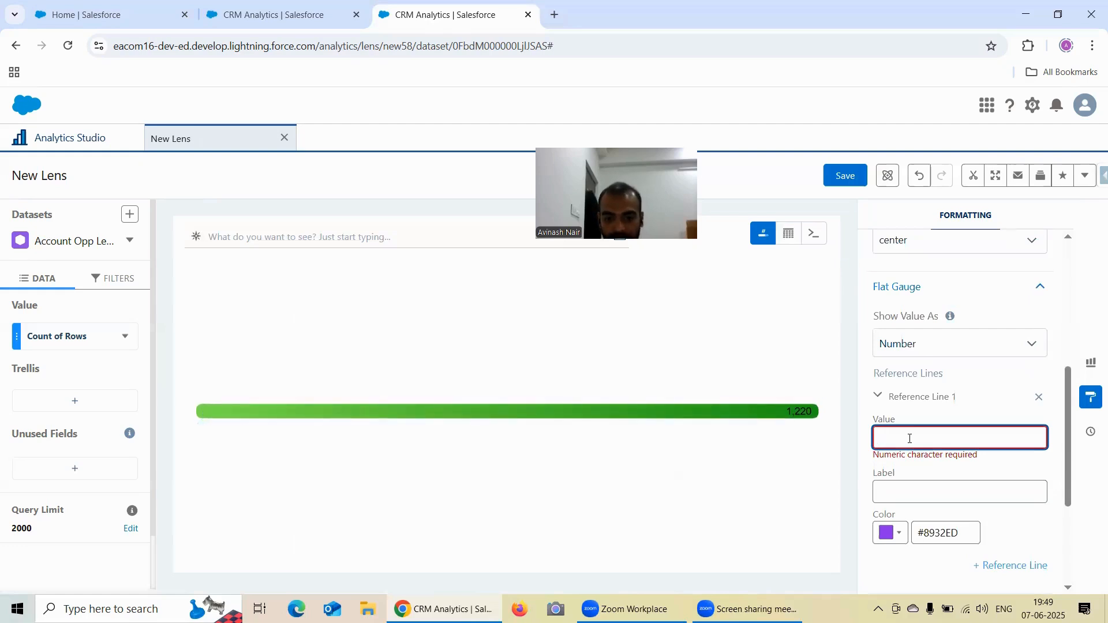
{"action": "type", "text": "600"}
{"action": "left_click", "coordinate": [909, 486]}
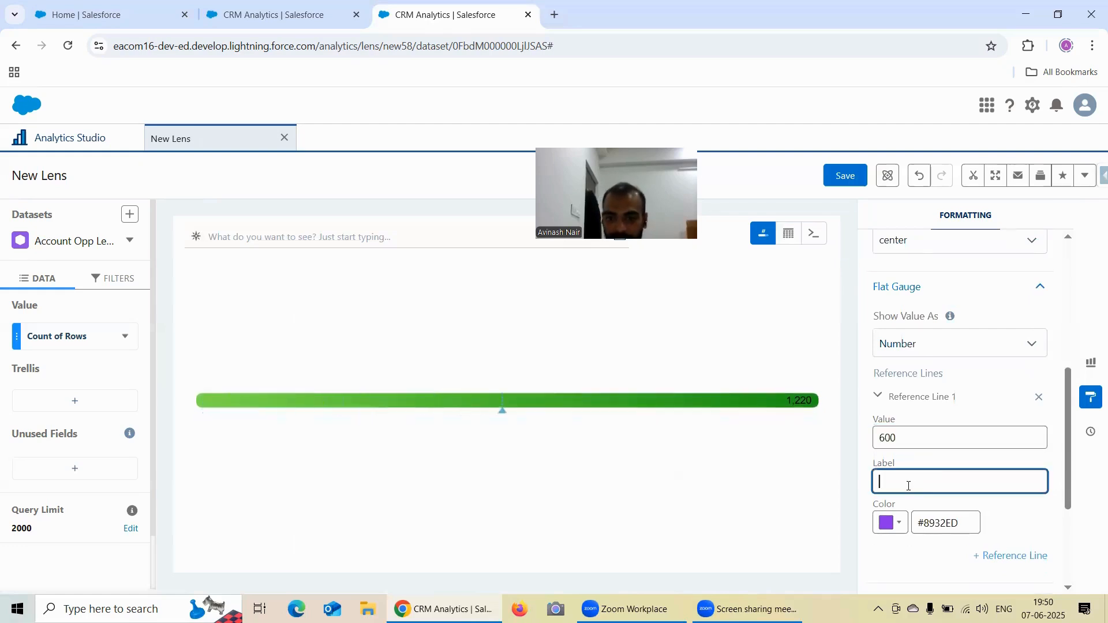
{"action": "type", "text": "Mid V"}
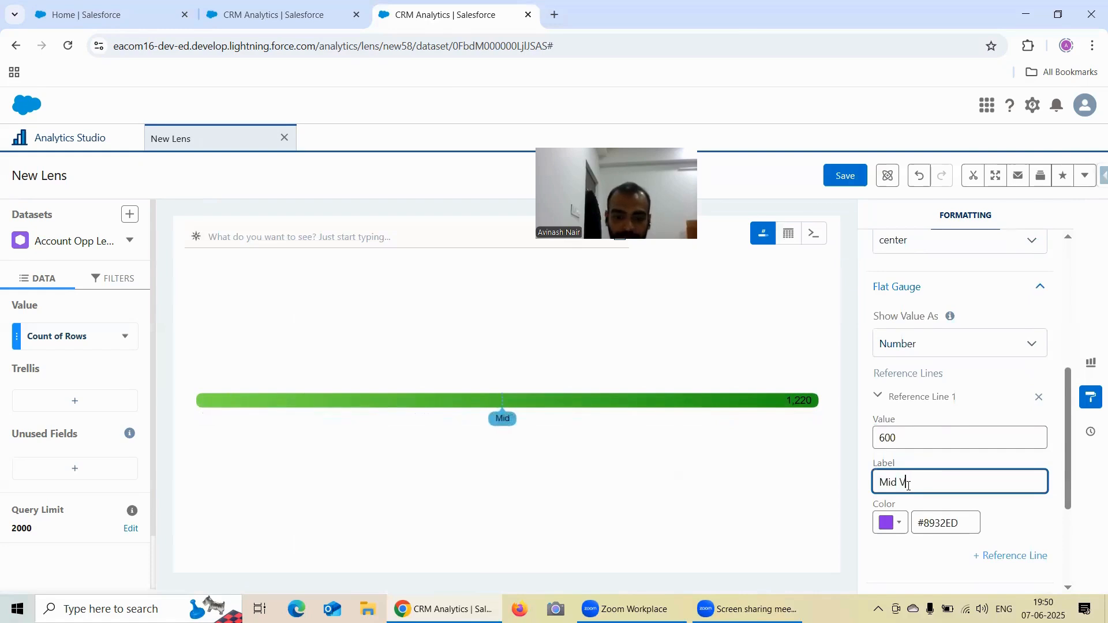
{"action": "type", "text": "alue"}
- Change the Mid Value reference line's color to yellow #E6E830
{"action": "scroll", "coordinate": [967, 406], "scroll_direction": "down", "scroll_amount": 1}
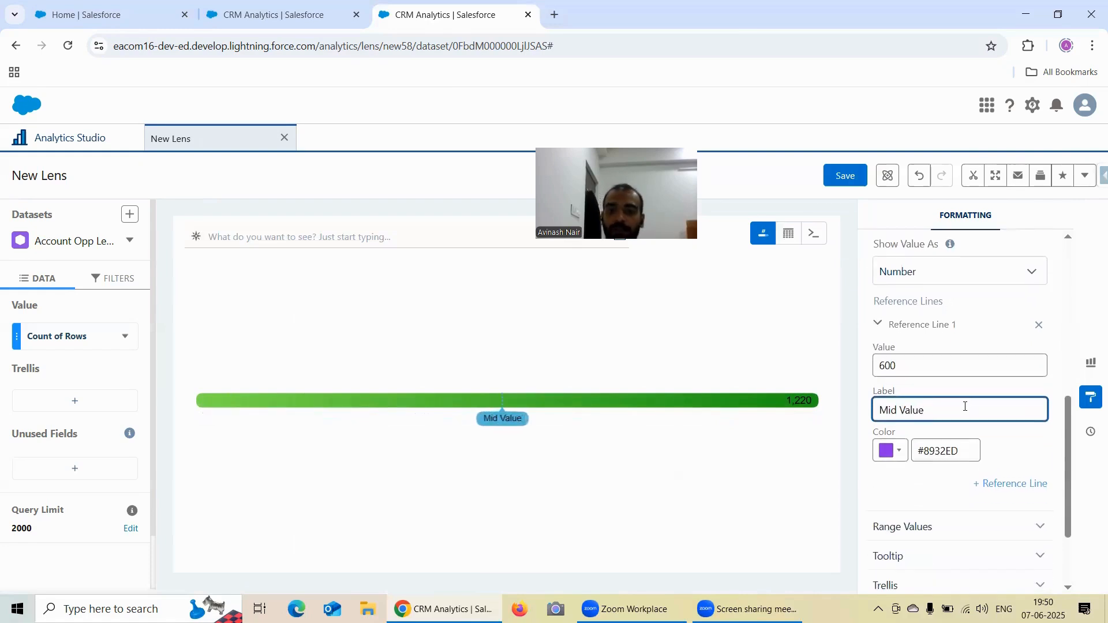
{"action": "left_click", "coordinate": [890, 451]}
{"action": "left_click", "coordinate": [935, 345]}
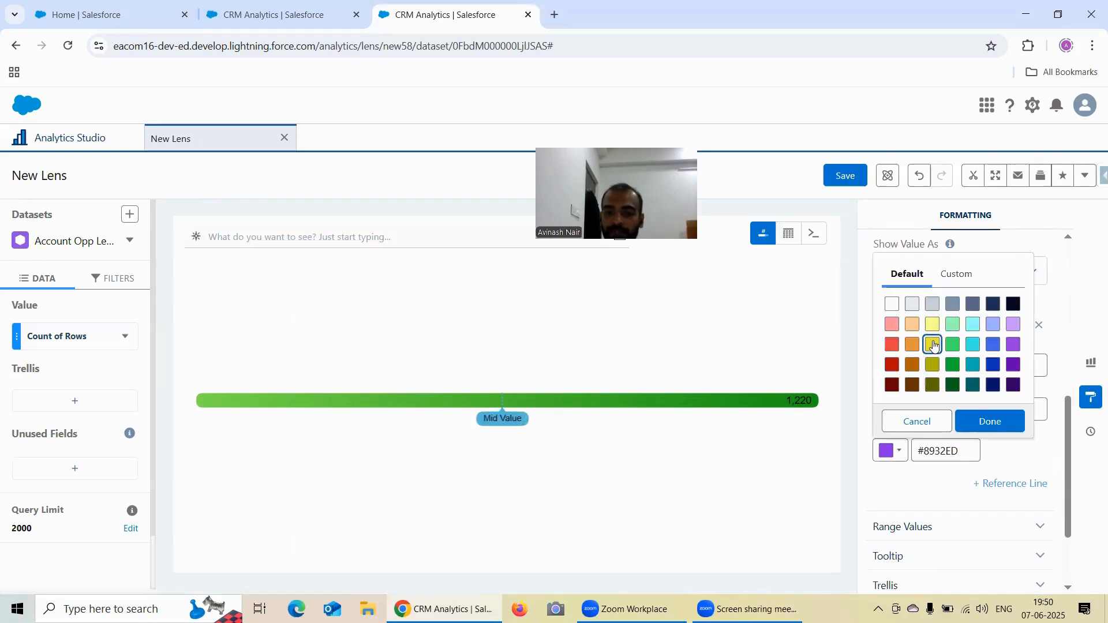
{"action": "left_click", "coordinate": [988, 422]}
{"action": "left_click", "coordinate": [1032, 456]}
- Add a second reference line to the flat gauge at value 1220 with the label "Higest Value"
{"action": "scroll", "coordinate": [1030, 439], "scroll_direction": "down", "scroll_amount": 2}
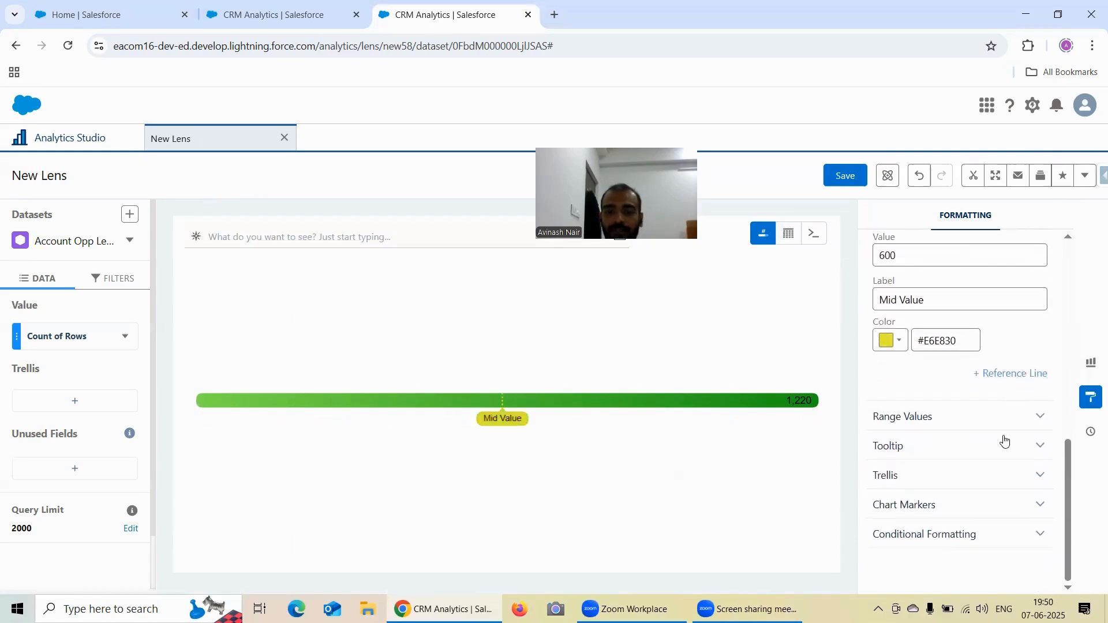
{"action": "left_click", "coordinate": [1017, 375]}
{"action": "scroll", "coordinate": [924, 357], "scroll_direction": "down", "scroll_amount": 1}
{"action": "left_click", "coordinate": [906, 345]}
{"action": "key", "text": "BackSpace"}
{"action": "type", "text": "1220"}
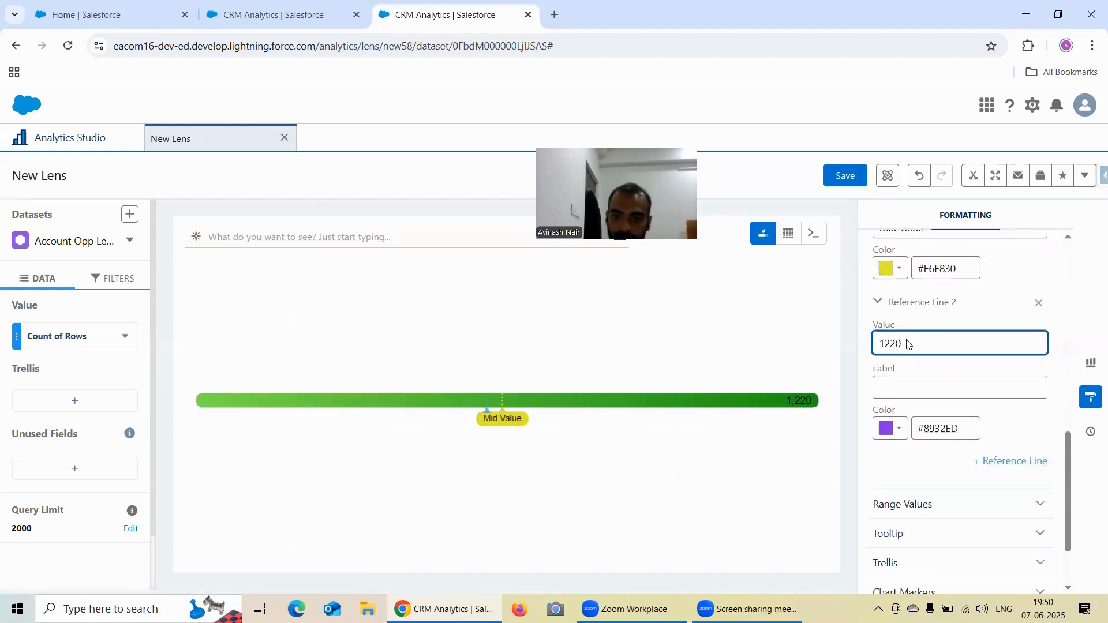
{"action": "left_click", "coordinate": [914, 383]}
{"action": "type", "text": "Higest Value"}
- Change the Higest Value reference line's color to green #3AE867
{"action": "left_click", "coordinate": [888, 428]}
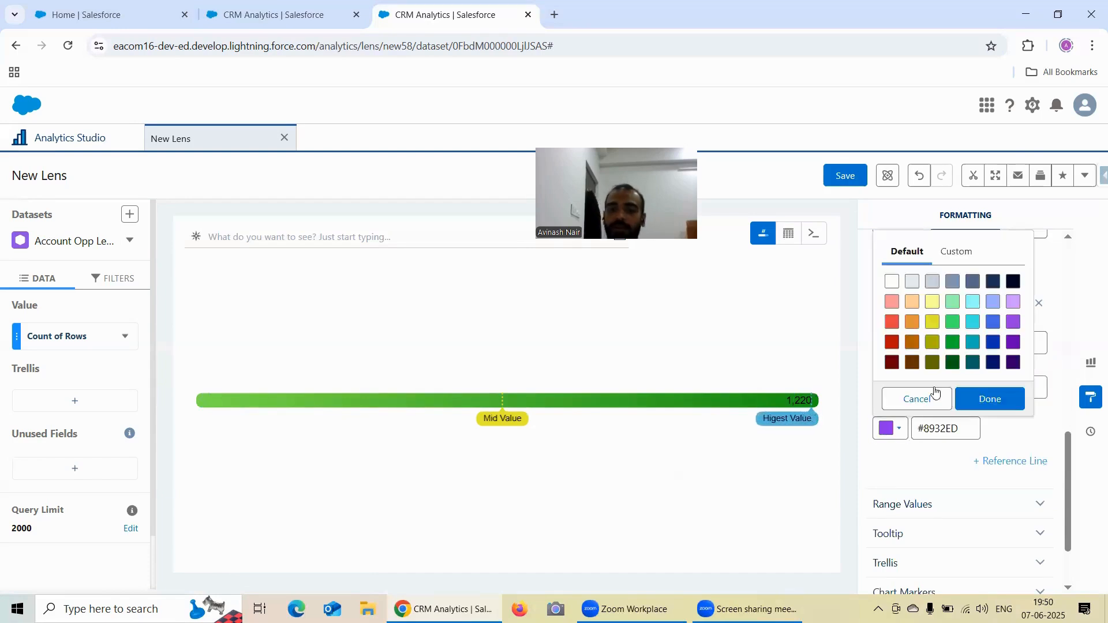
{"action": "left_click", "coordinate": [952, 342]}
{"action": "left_click", "coordinate": [990, 398]}
{"action": "scroll", "coordinate": [1000, 375], "scroll_direction": "down", "scroll_amount": 2}
{"action": "left_click", "coordinate": [893, 343]}
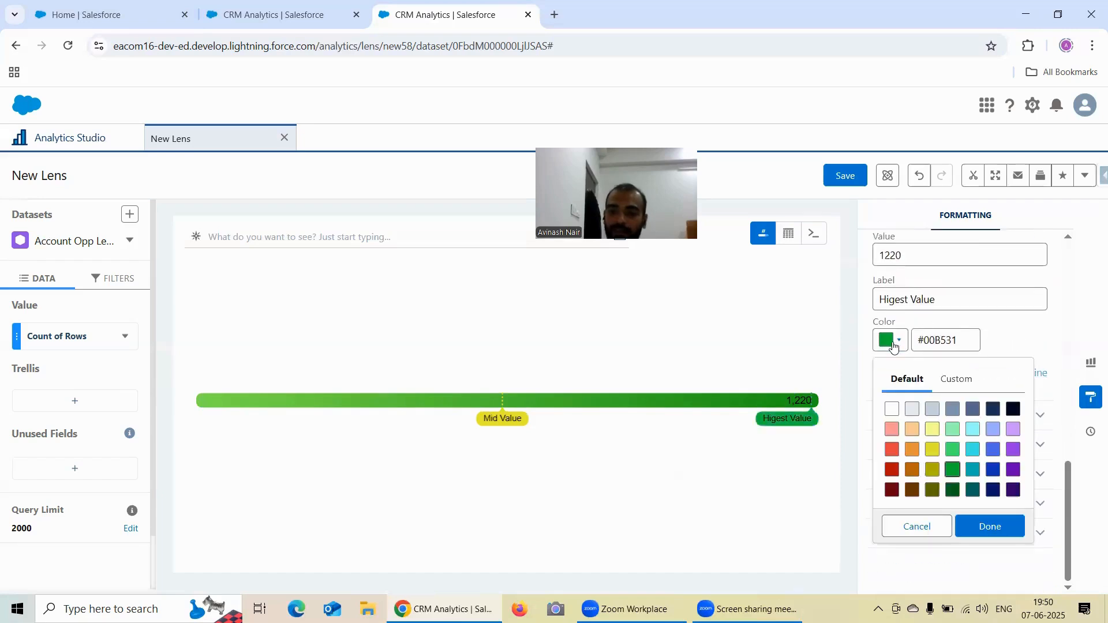
{"action": "left_click", "coordinate": [959, 449]}
{"action": "left_click", "coordinate": [990, 526]}
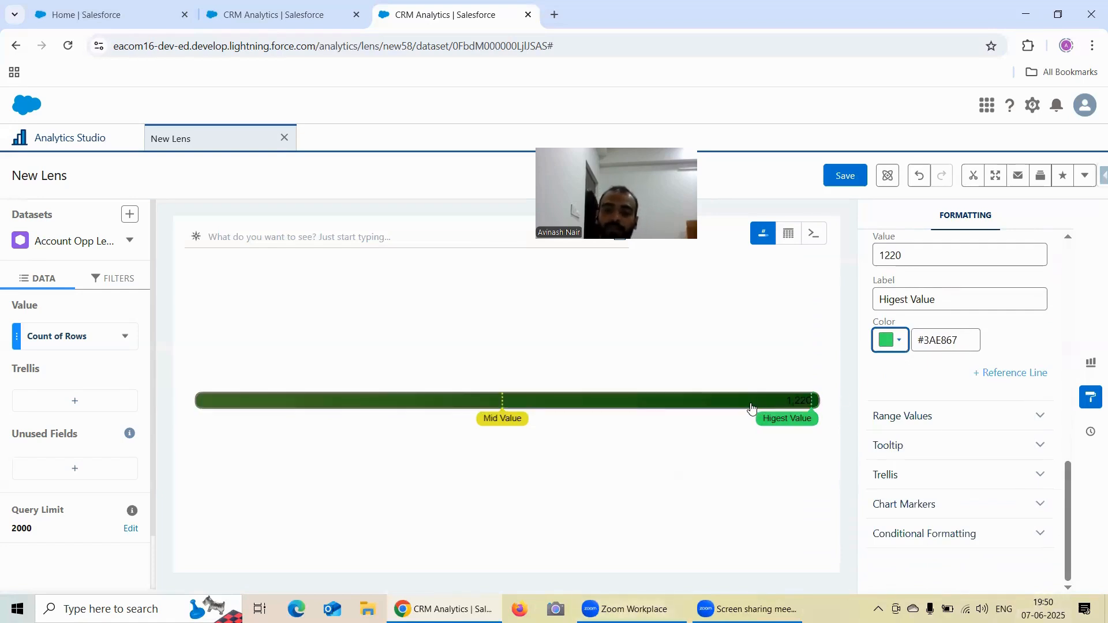
- Expand and examine the flat gauge's Range Values and Tooltip formatting options
{"action": "left_click", "coordinate": [949, 415]}
{"action": "scroll", "coordinate": [957, 370], "scroll_direction": "down", "scroll_amount": 2}
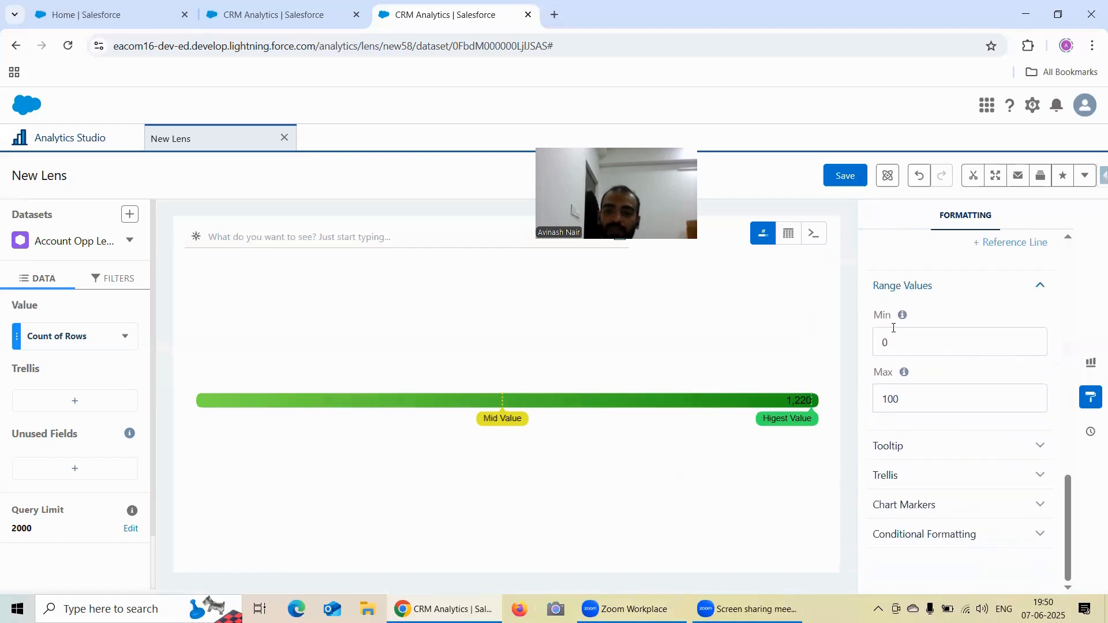
{"action": "left_click", "coordinate": [939, 445]}
{"action": "scroll", "coordinate": [1024, 376], "scroll_direction": "down", "scroll_amount": 1}
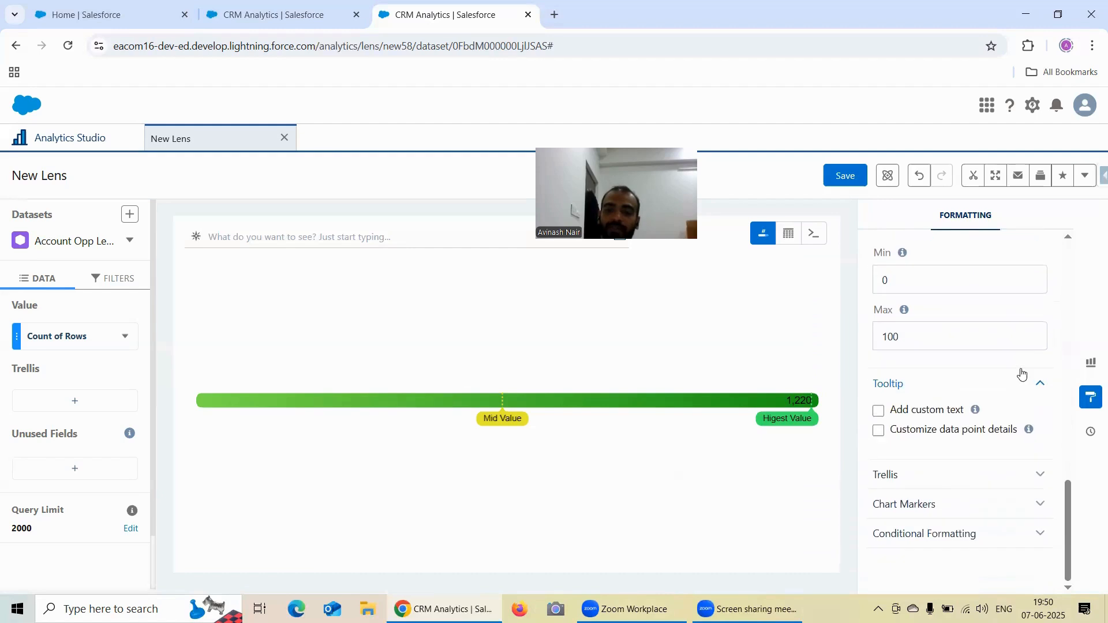
{"action": "scroll", "coordinate": [1022, 375], "scroll_direction": "up", "scroll_amount": 5}
{"action": "scroll", "coordinate": [1021, 373], "scroll_direction": "up", "scroll_amount": 1}
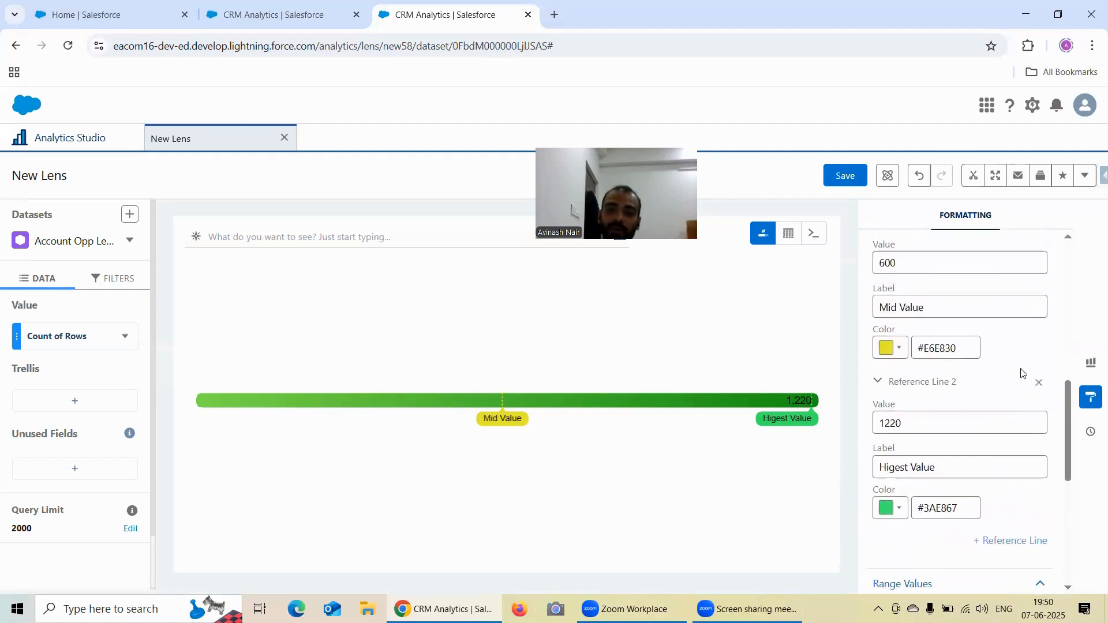
- Compare the polar gauge lens's display, range and tooltip settings with the flat gauge's reference line, range and tooltip settings
{"action": "left_click", "coordinate": [289, 13]}
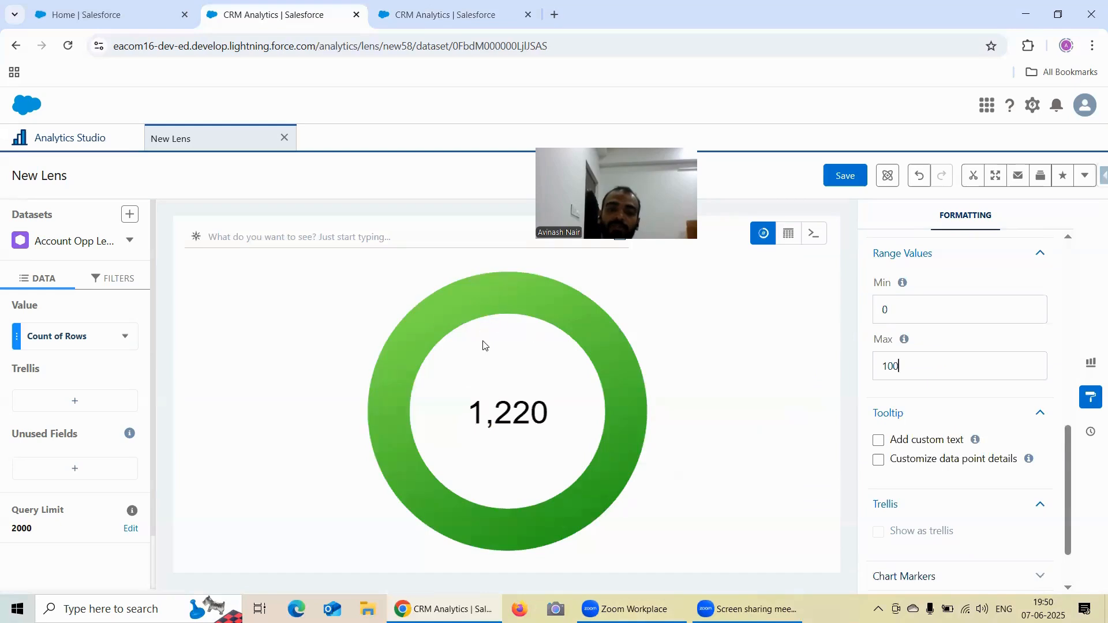
{"action": "left_click", "coordinate": [447, 15]}
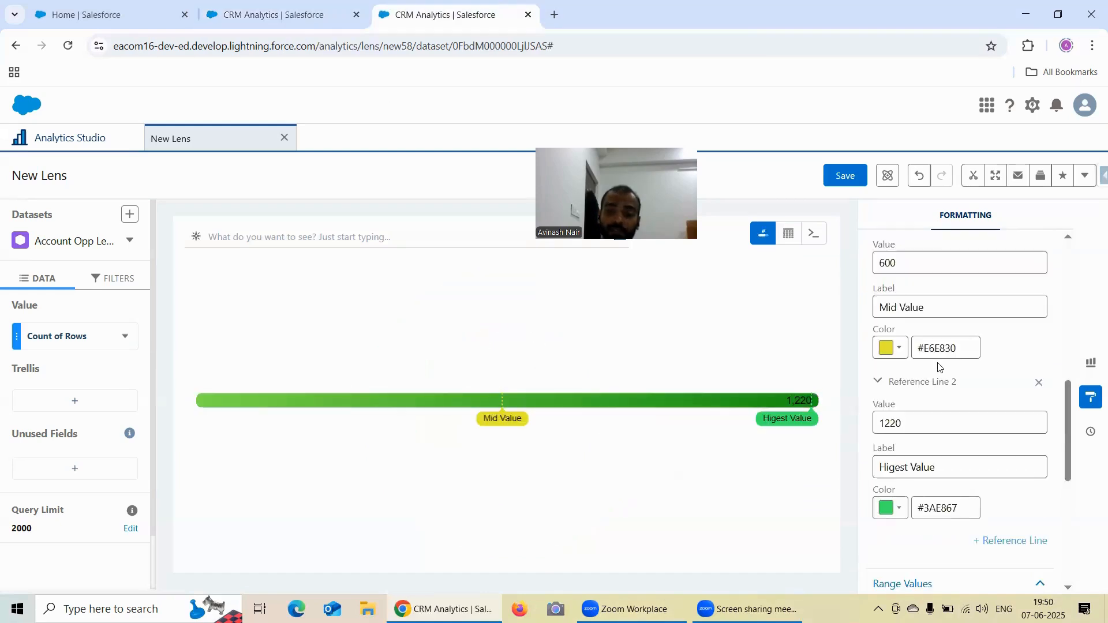
{"action": "scroll", "coordinate": [939, 367], "scroll_direction": "down", "scroll_amount": 4}
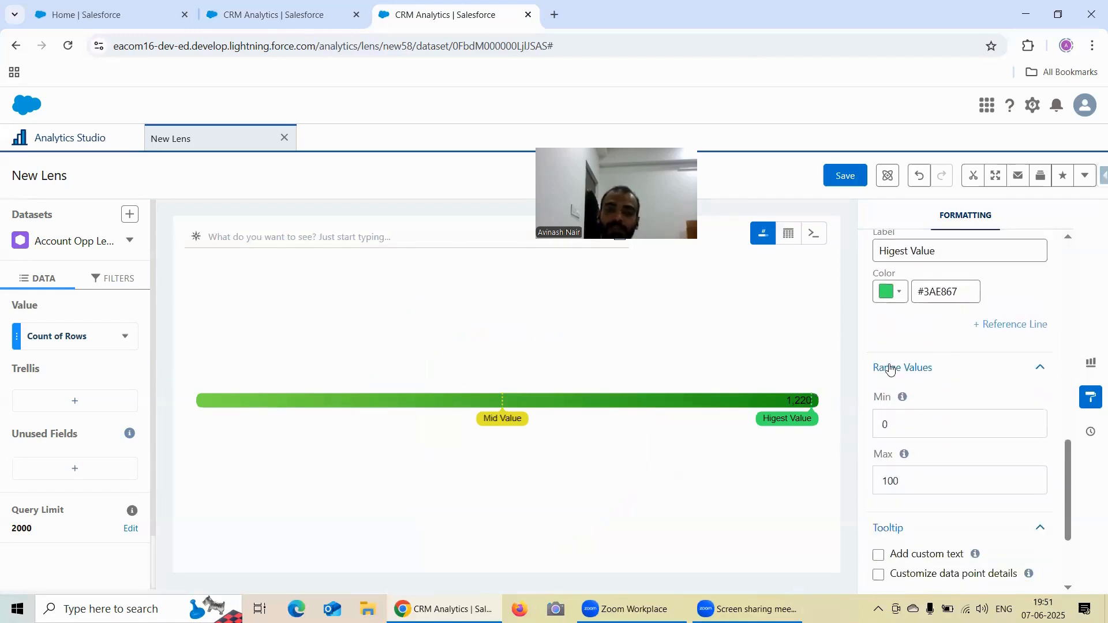
{"action": "key", "text": "ctrl+shift+Tab"}
{"action": "scroll", "coordinate": [941, 403], "scroll_direction": "down", "scroll_amount": 2}
{"action": "scroll", "coordinate": [941, 402], "scroll_direction": "up", "scroll_amount": 4}
{"action": "scroll", "coordinate": [944, 399], "scroll_direction": "up", "scroll_amount": 1}
{"action": "scroll", "coordinate": [946, 396], "scroll_direction": "down", "scroll_amount": 3}
{"action": "scroll", "coordinate": [923, 358], "scroll_direction": "up", "scroll_amount": 3}
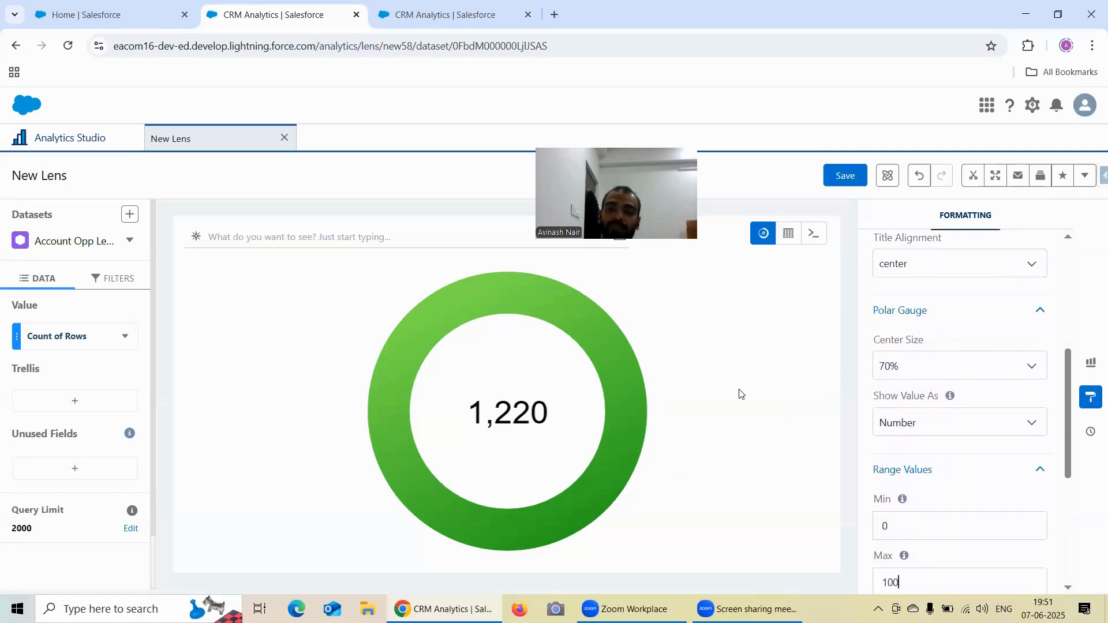
{"action": "key", "text": "ctrl+Tab"}
{"action": "scroll", "coordinate": [949, 385], "scroll_direction": "up", "scroll_amount": 3}
{"action": "scroll", "coordinate": [949, 384], "scroll_direction": "up", "scroll_amount": 3}
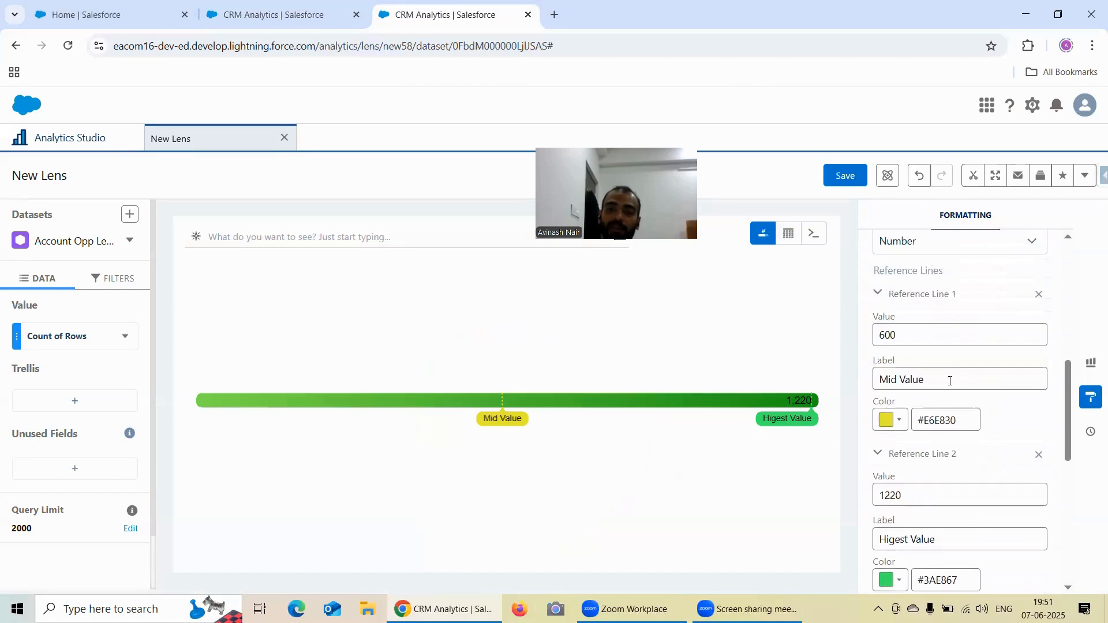
{"action": "scroll", "coordinate": [951, 387], "scroll_direction": "down", "scroll_amount": 10}
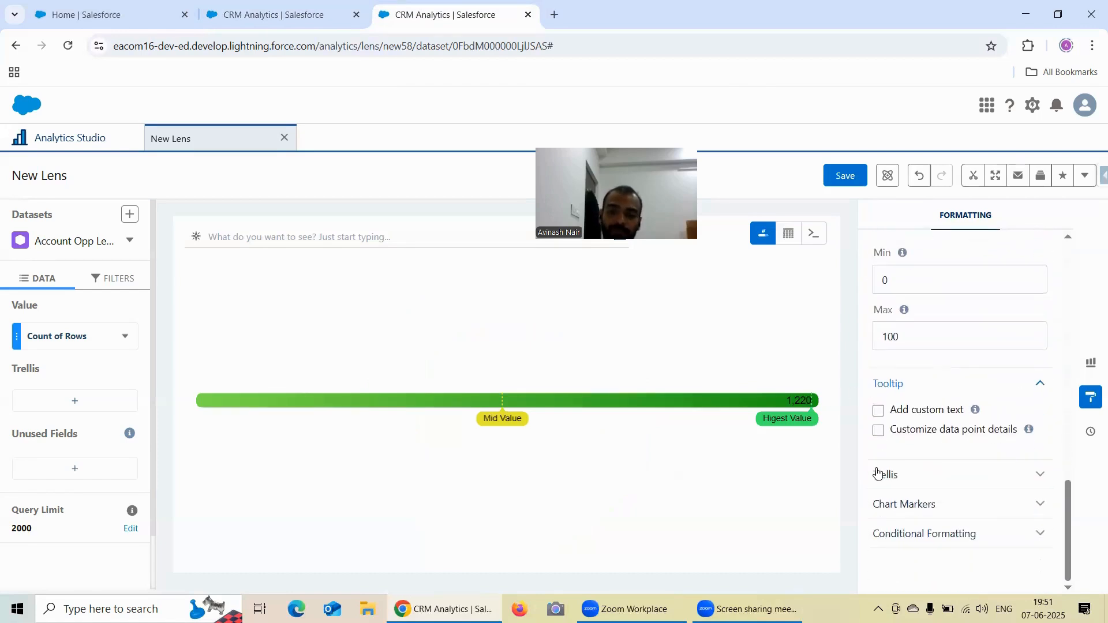
- Switch to the polar gauge lens and split it into a trellis by Stage Bucket
{"action": "left_click", "coordinate": [277, 14]}
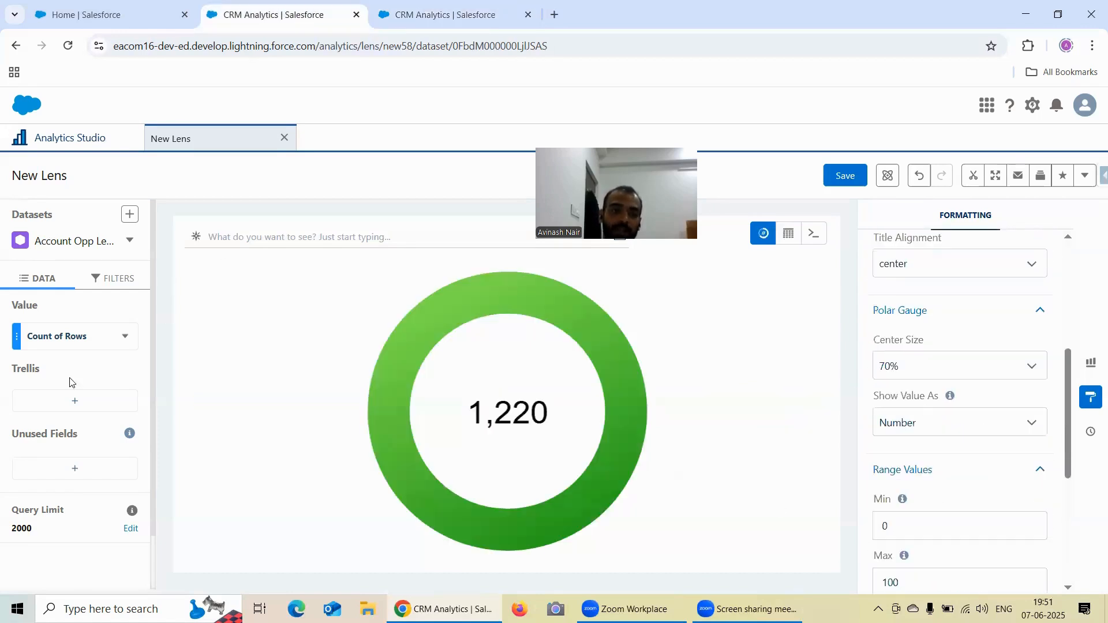
{"action": "left_click", "coordinate": [56, 408]}
{"action": "scroll", "coordinate": [265, 343], "scroll_direction": "down", "scroll_amount": 3}
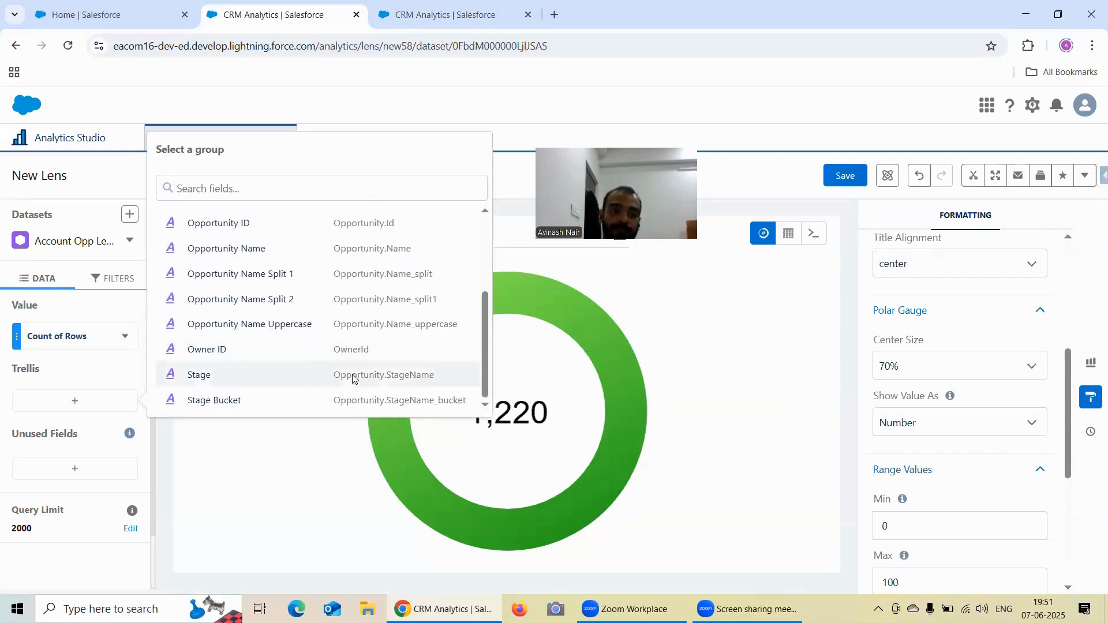
{"action": "left_click", "coordinate": [255, 400]}
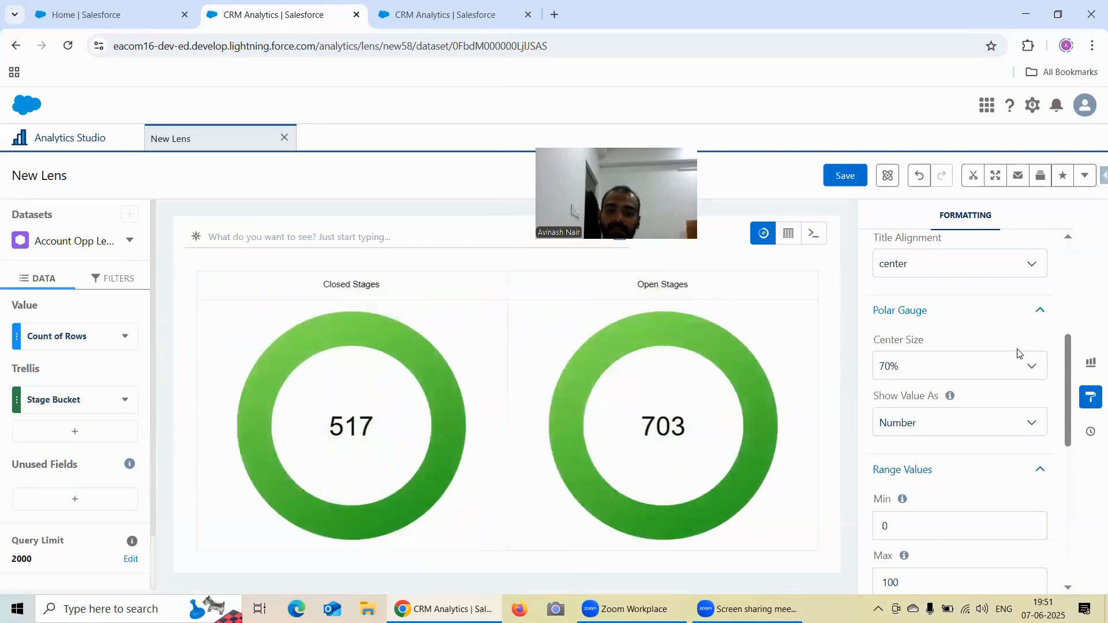
- Examine the polar gauge's trellis Type and Size Ratio choices without changing them
{"action": "scroll", "coordinate": [1021, 354], "scroll_direction": "down", "scroll_amount": 10}
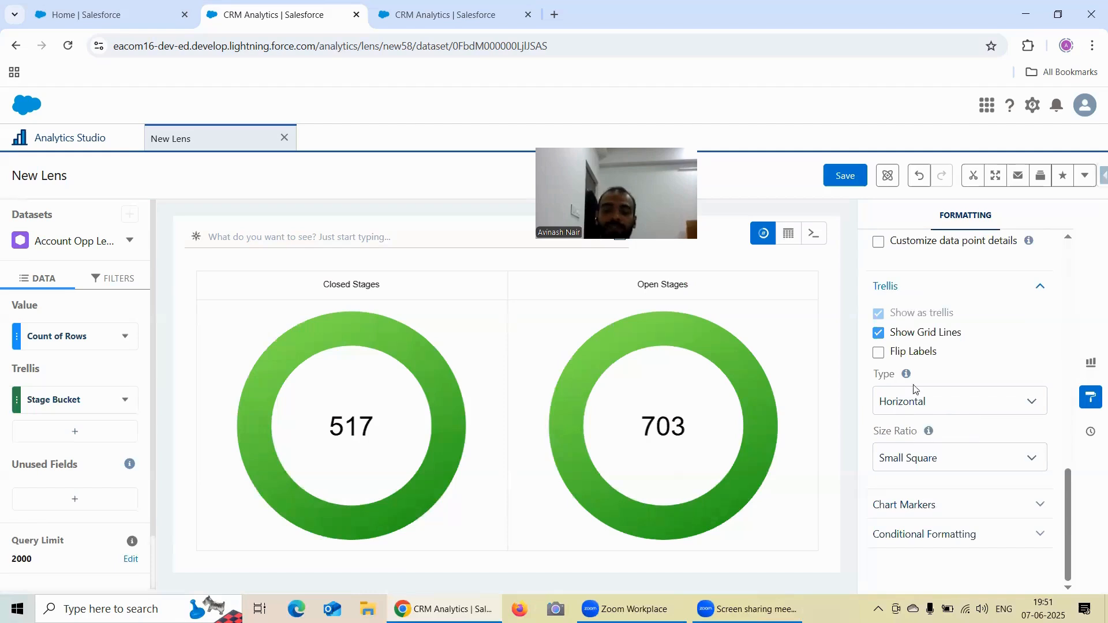
{"action": "left_click", "coordinate": [923, 402]}
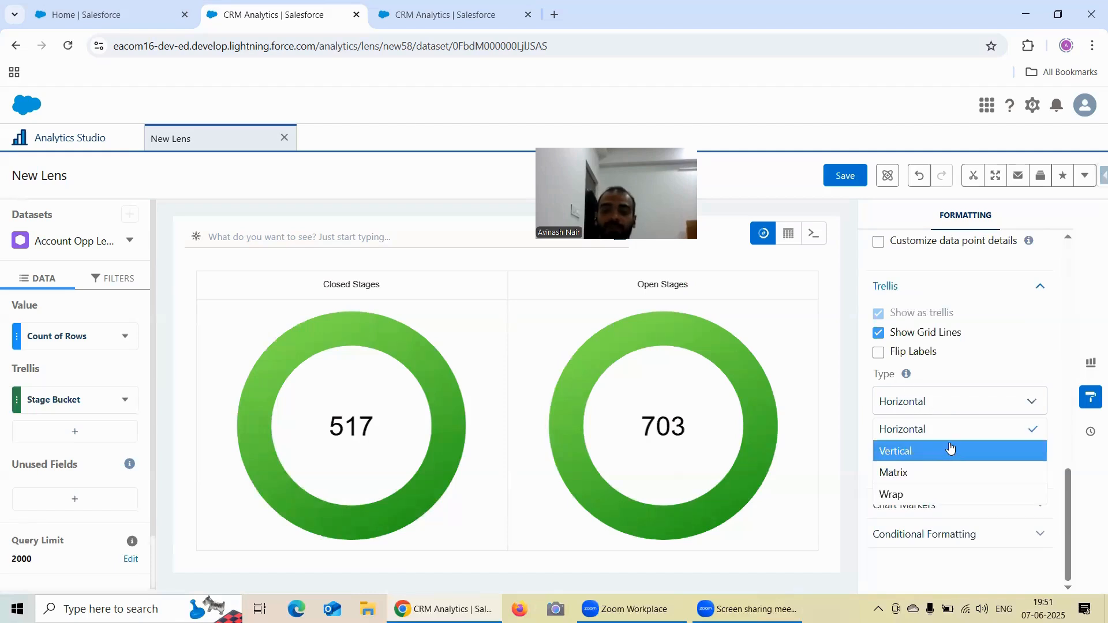
{"action": "left_click", "coordinate": [955, 384]}
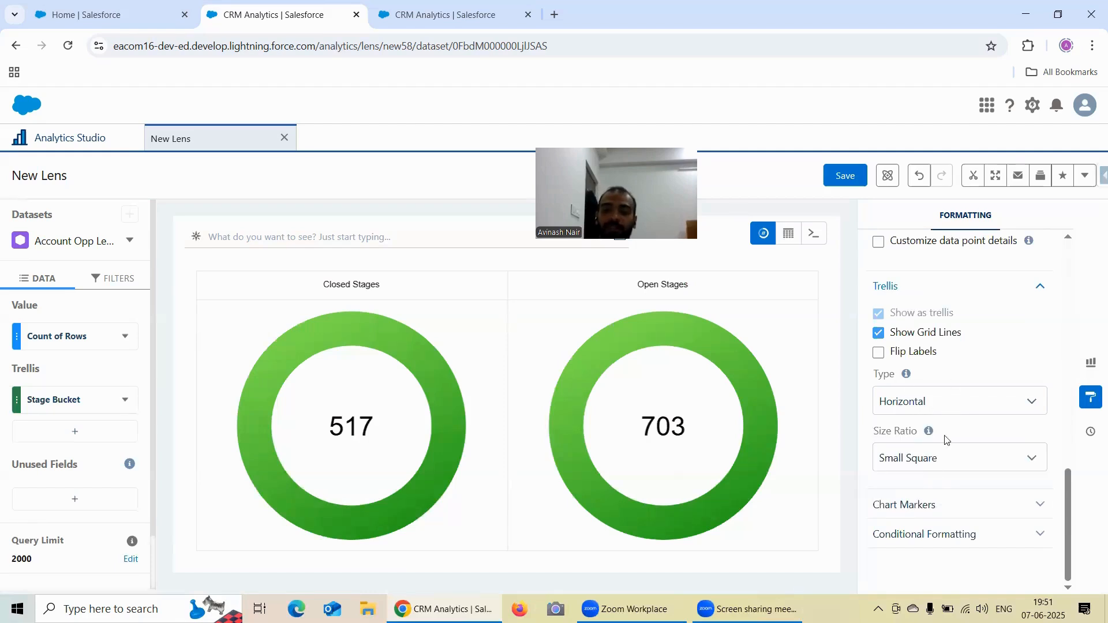
{"action": "left_click", "coordinate": [933, 472]}
{"action": "left_click", "coordinate": [978, 369]}
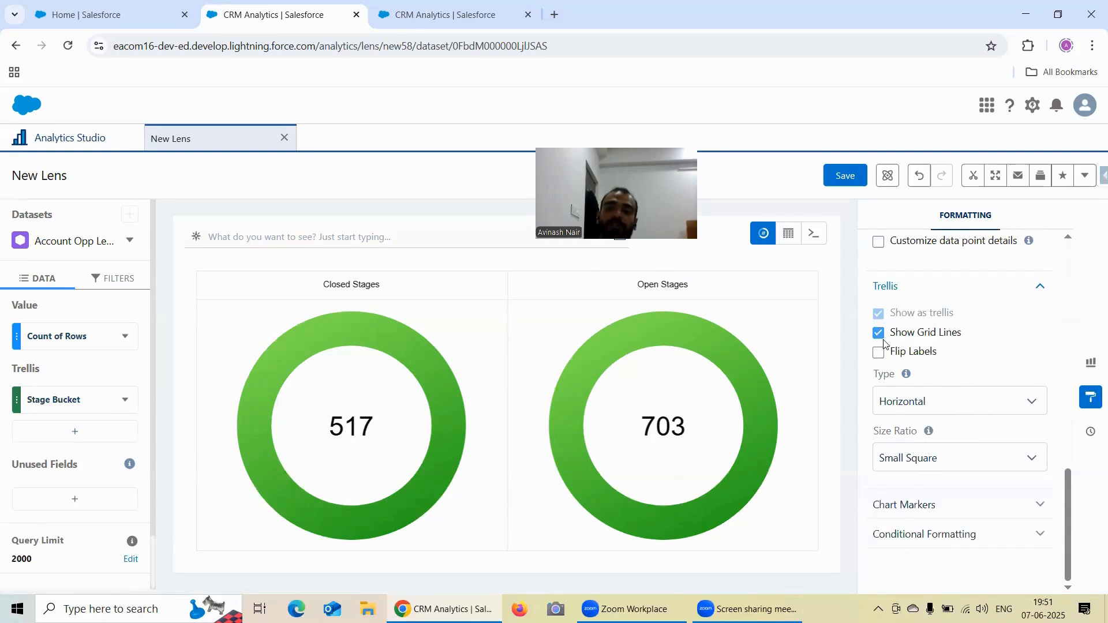
- Switch to the flat gauge lens, expand its Trellis formatting options and split the gauge by Stage Bucket
{"action": "left_click", "coordinate": [436, 16]}
{"action": "left_click", "coordinate": [918, 475]}
{"action": "scroll", "coordinate": [941, 395], "scroll_direction": "down", "scroll_amount": 1}
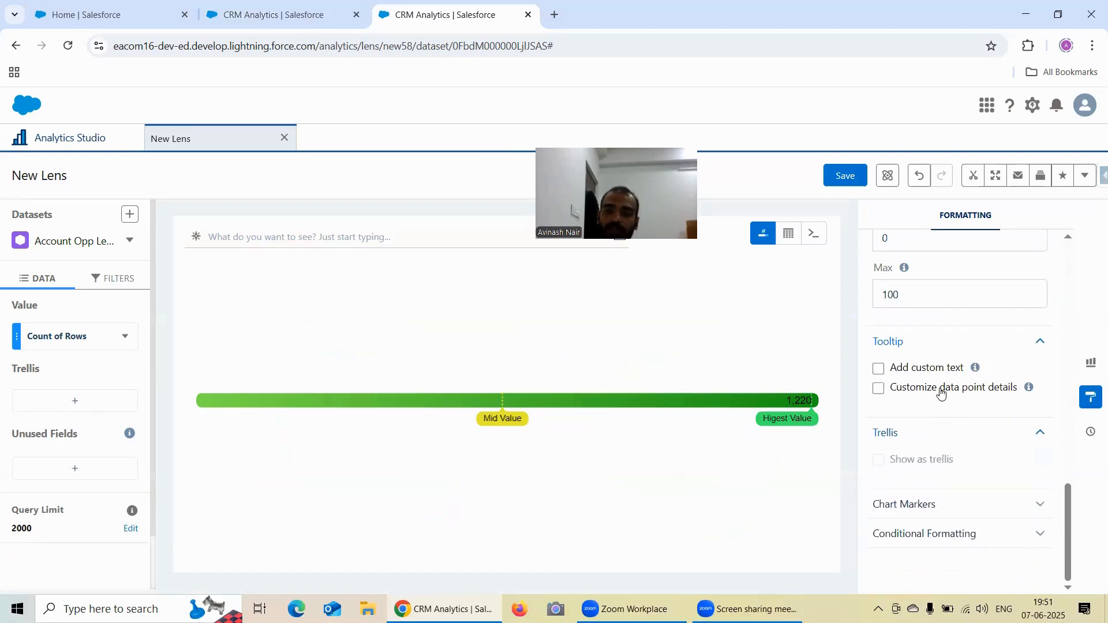
{"action": "left_click", "coordinate": [60, 401]}
{"action": "scroll", "coordinate": [268, 300], "scroll_direction": "down", "scroll_amount": 2}
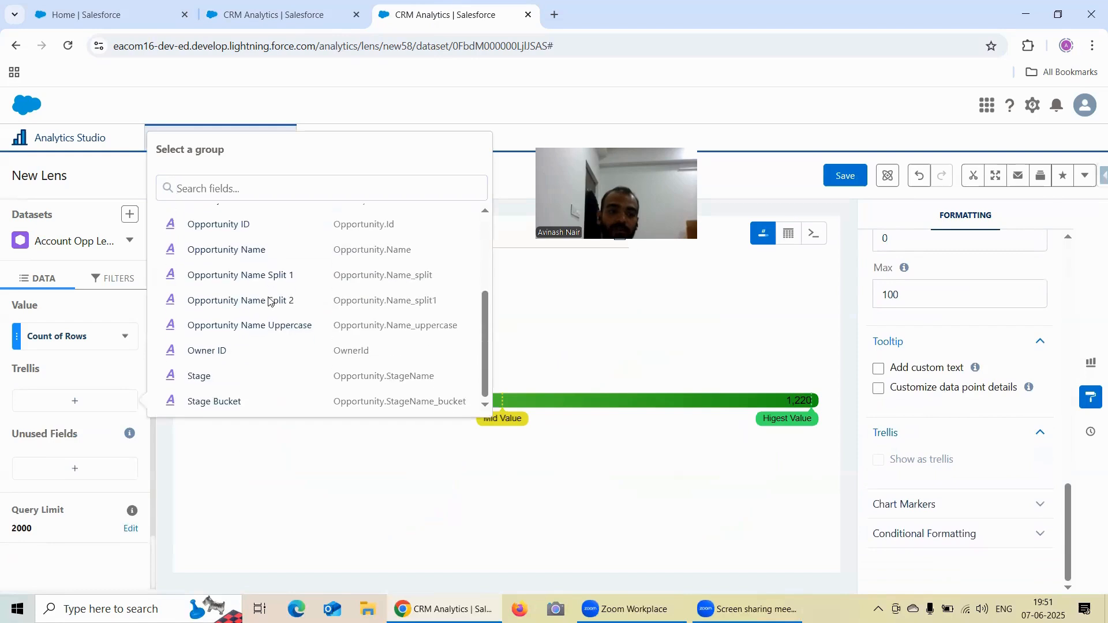
{"action": "left_click", "coordinate": [241, 397]}
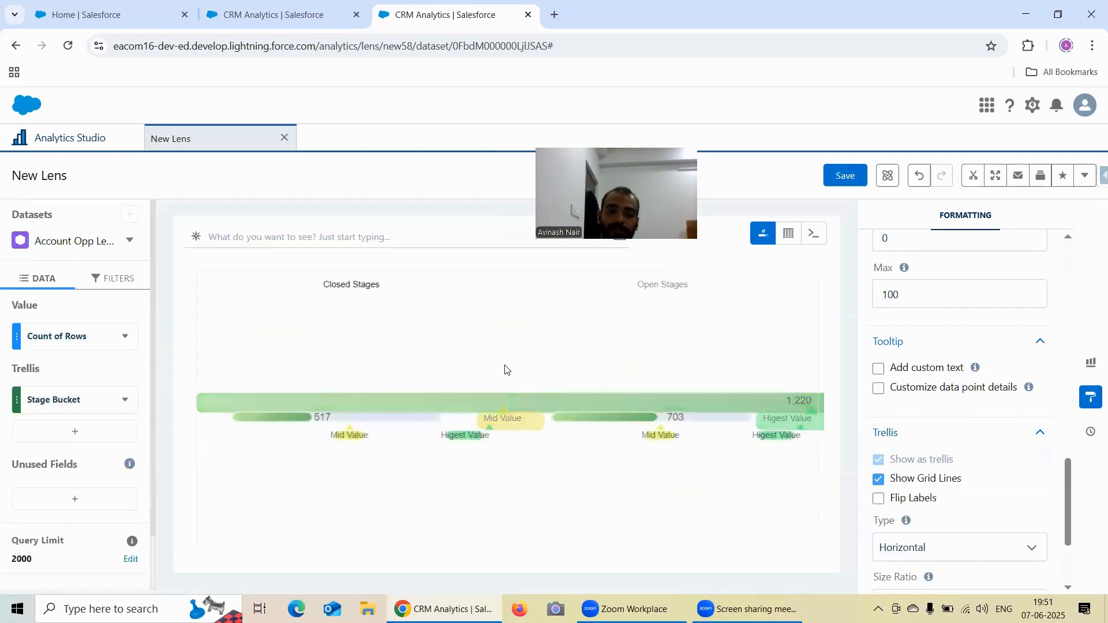
- Examine the flat gauge's trellis Type and Size Ratio settings, then its reference line settings
{"action": "scroll", "coordinate": [944, 383], "scroll_direction": "down", "scroll_amount": 3}
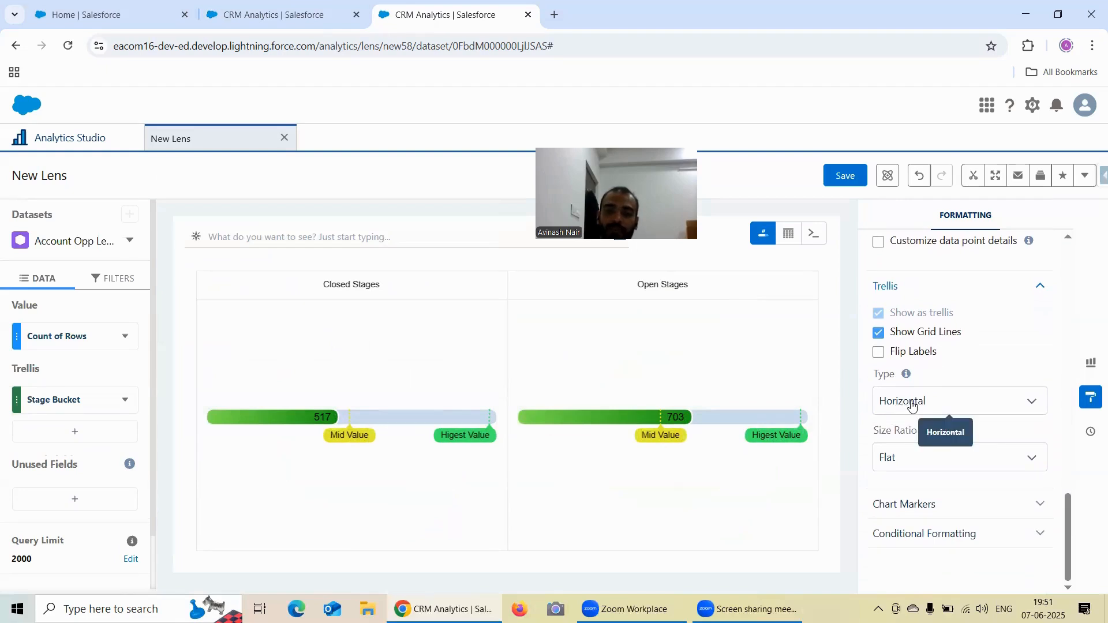
{"action": "mouse_move", "coordinate": [903, 378]}
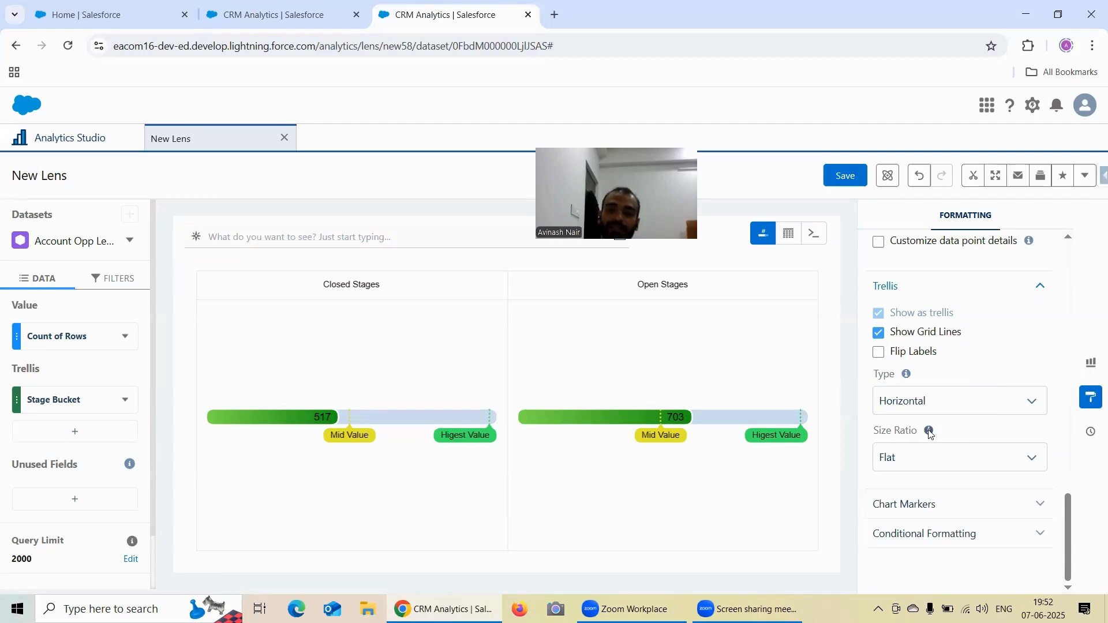
{"action": "mouse_move", "coordinate": [930, 434]}
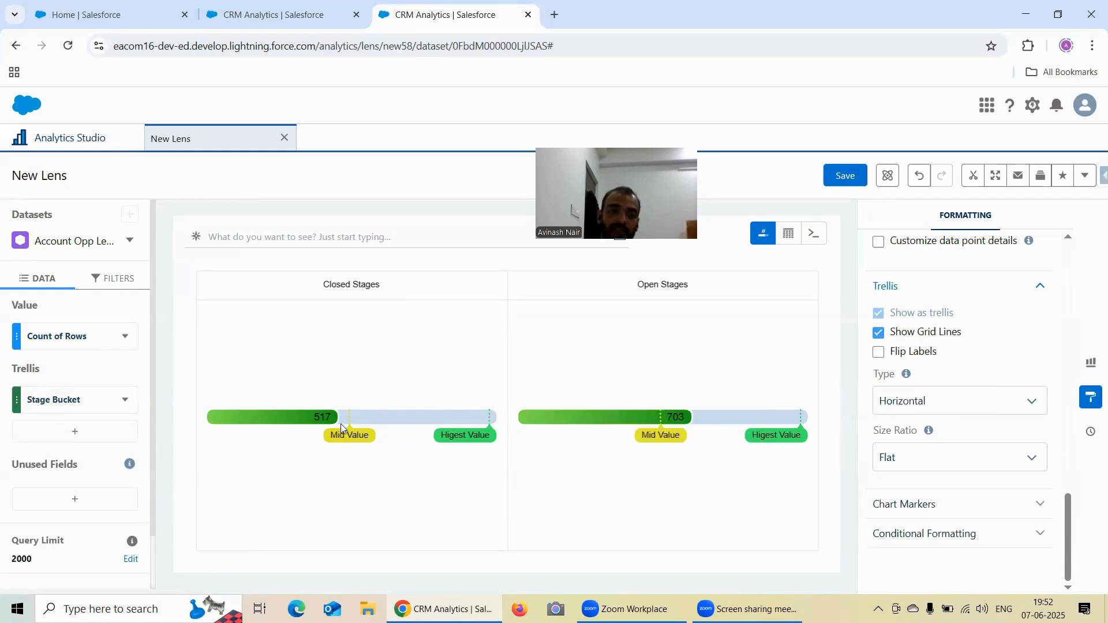
{"action": "scroll", "coordinate": [967, 379], "scroll_direction": "up", "scroll_amount": 8}
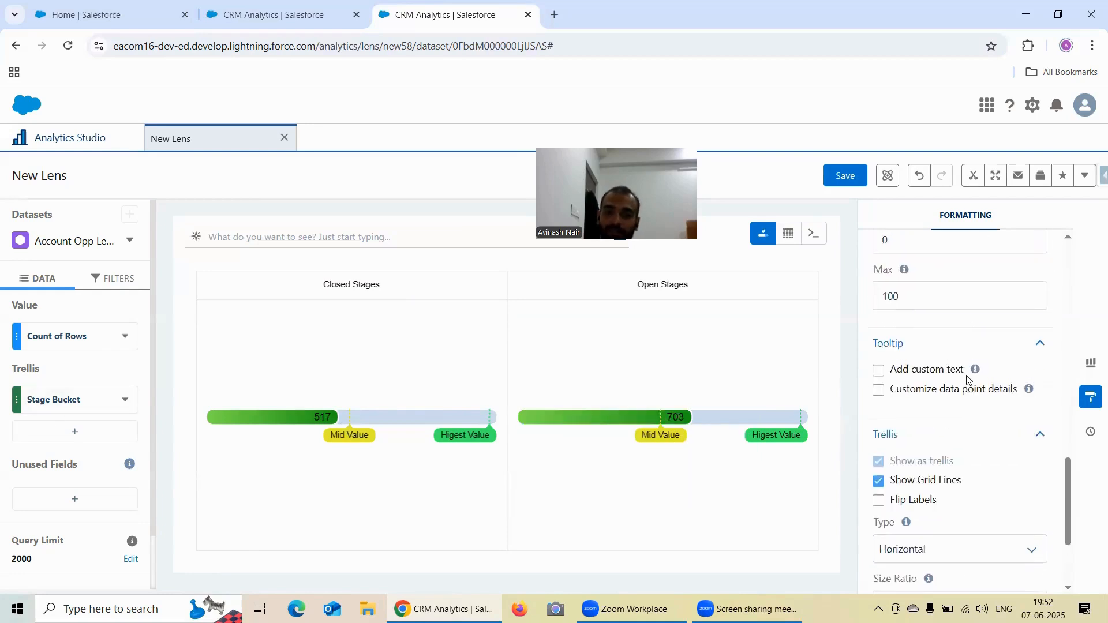
{"action": "scroll", "coordinate": [946, 323], "scroll_direction": "up", "scroll_amount": 3}
{"action": "scroll", "coordinate": [942, 342], "scroll_direction": "up", "scroll_amount": 1}
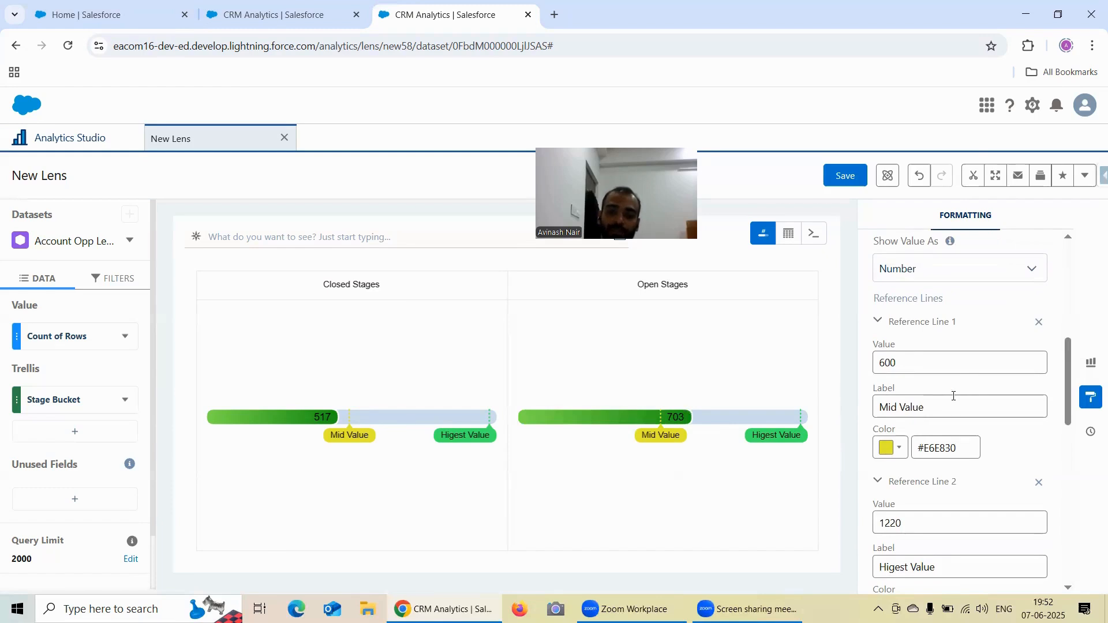
{"action": "scroll", "coordinate": [953, 396], "scroll_direction": "down", "scroll_amount": 3}
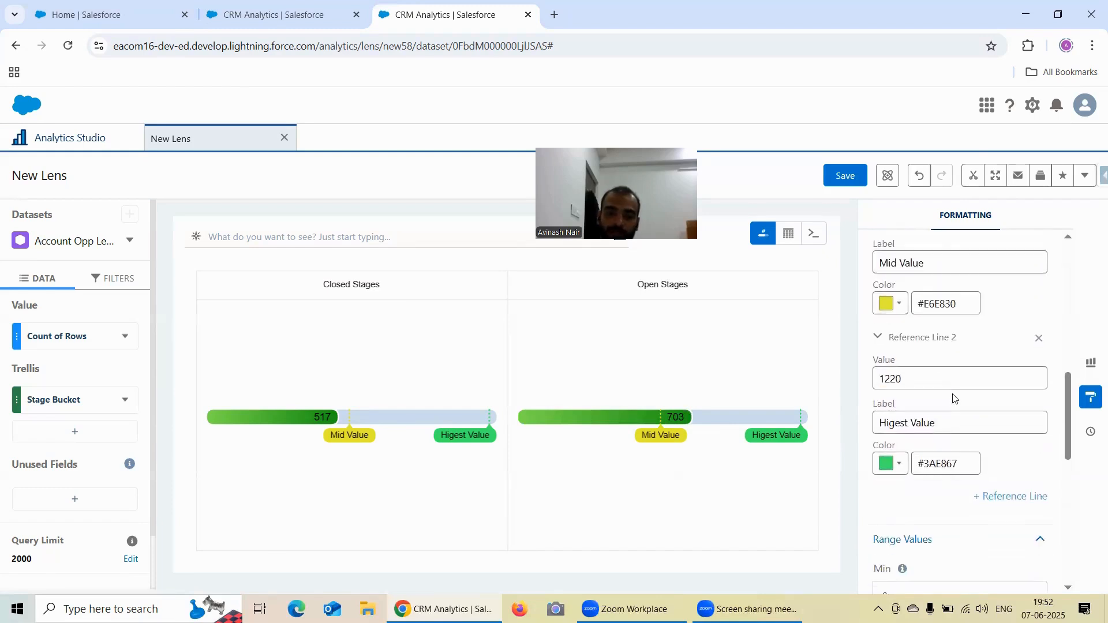
- Switch to the polar gauge lens and duplicate its browser tab
{"action": "key", "text": "ctrl+shift+Tab"}
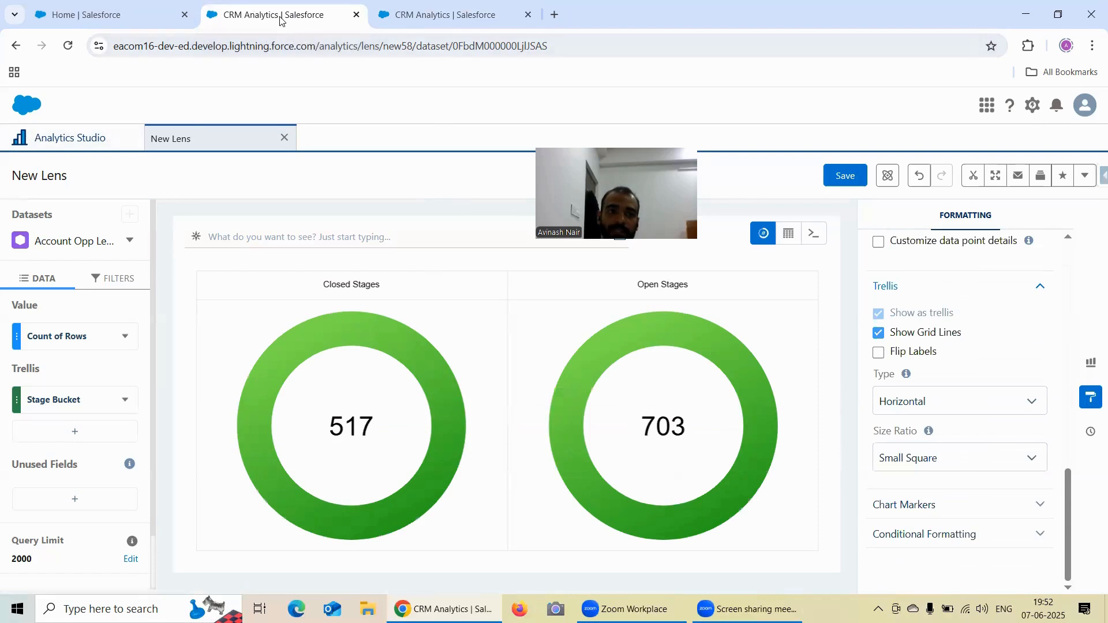
{"action": "right_click", "coordinate": [297, 18]}
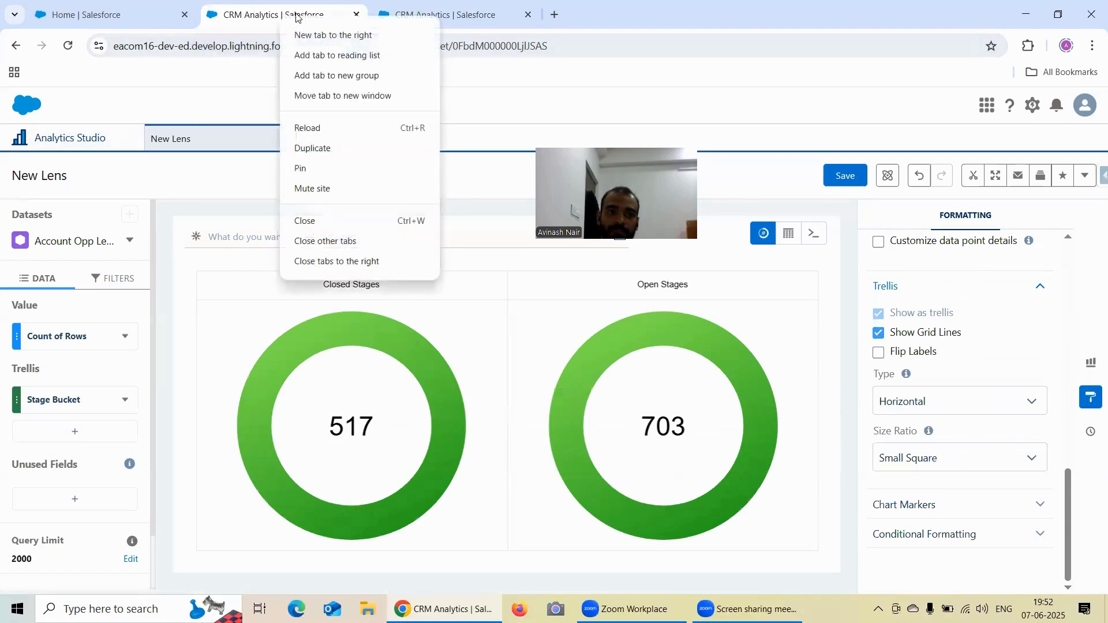
{"action": "left_click", "coordinate": [328, 148]}
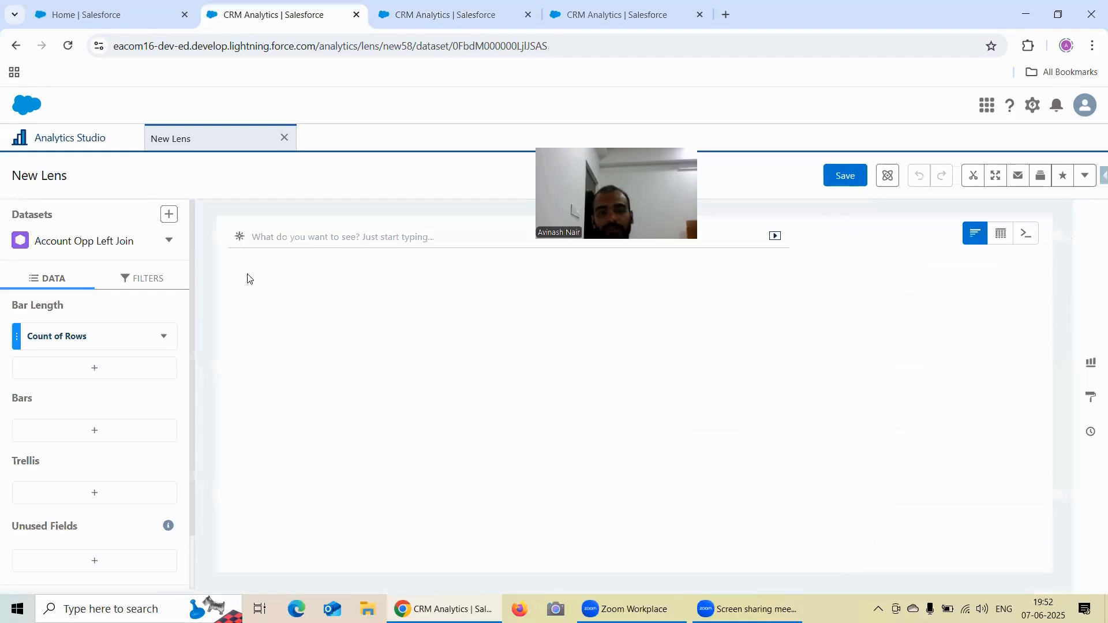
- Close the New Lens, open the saved lens Formatting Options Under Gauge Chart and show its formatting options
{"action": "left_click", "coordinate": [284, 137]}
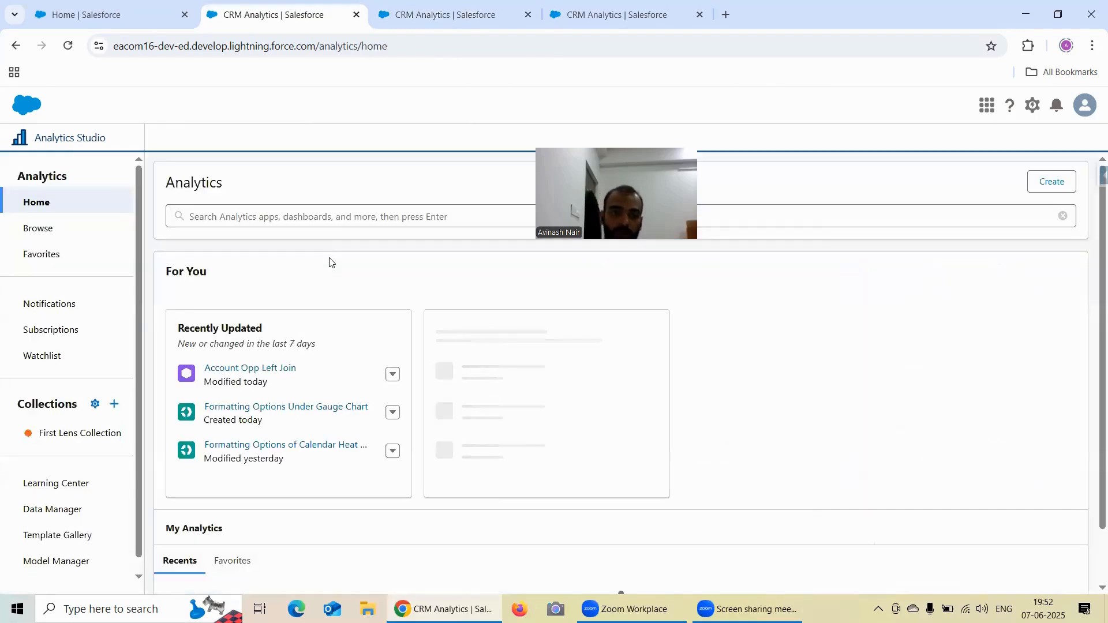
{"action": "left_click", "coordinate": [312, 414]}
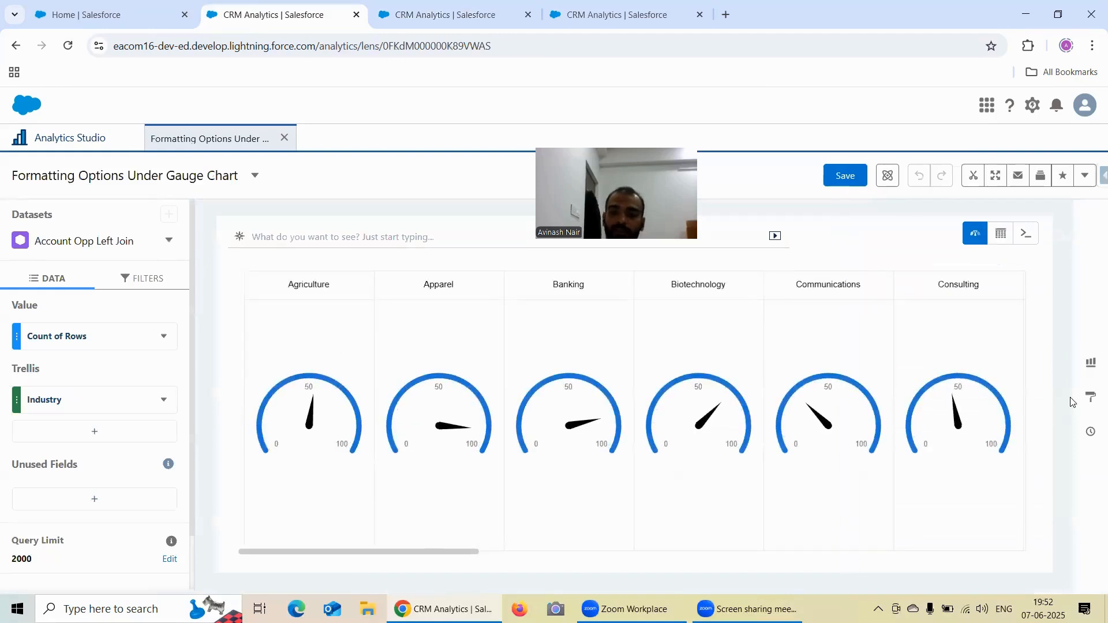
{"action": "left_click", "coordinate": [1091, 397]}
{"action": "scroll", "coordinate": [984, 368], "scroll_direction": "down", "scroll_amount": 3}
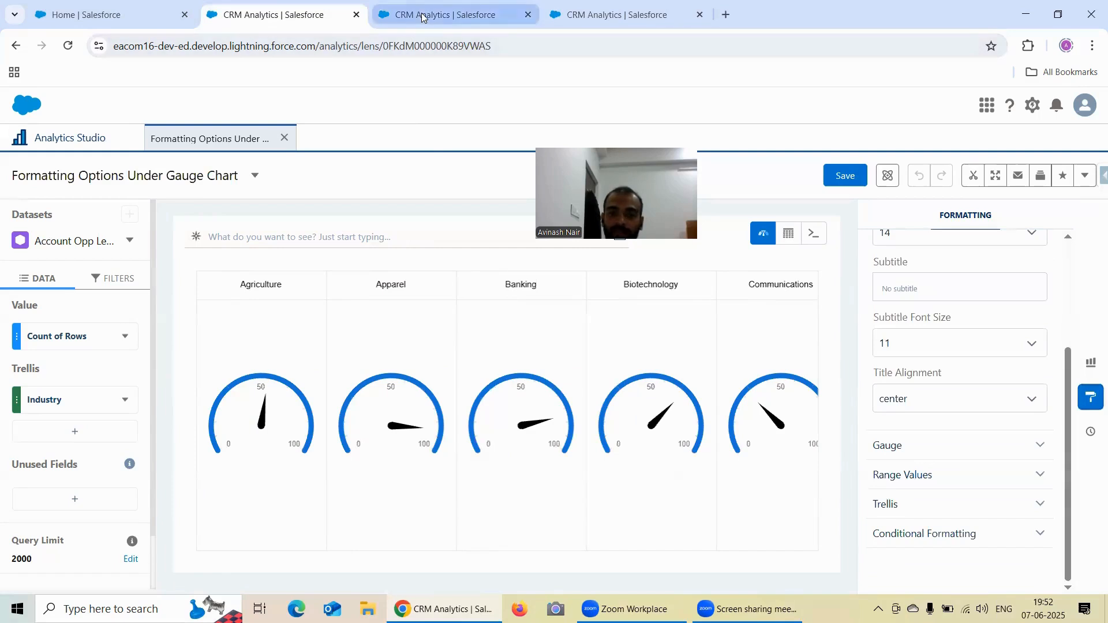
{"action": "mouse_move", "coordinate": [433, 15]}
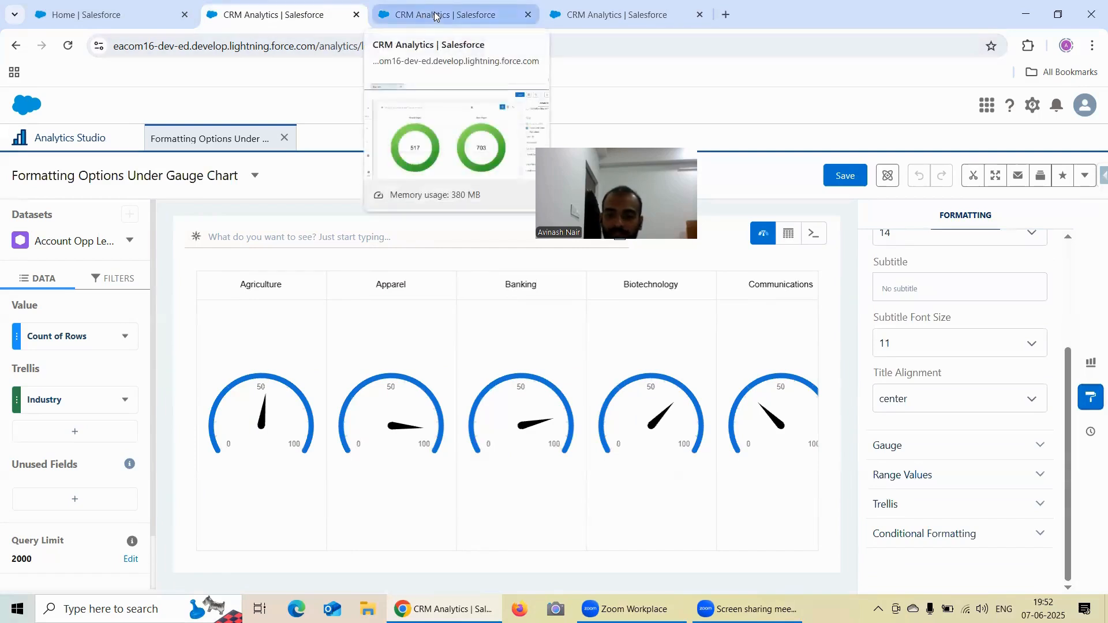
- Switch to the polar gauge lens and collapse its Polar Gauge, Range Values, Tooltip and Trellis formatting sections
{"action": "left_click", "coordinate": [434, 16]}
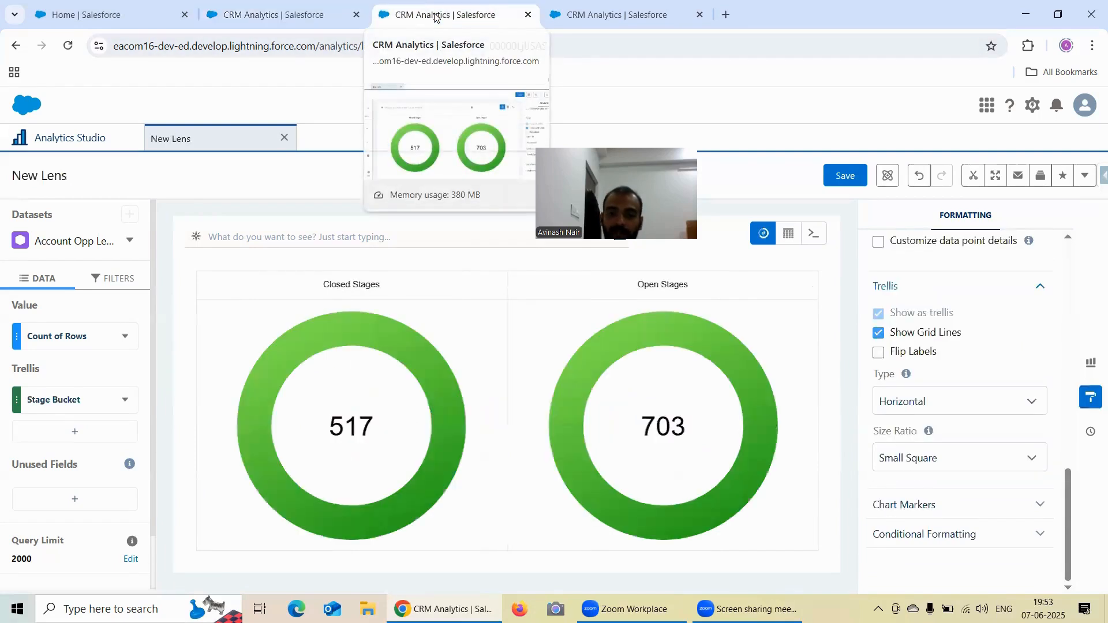
{"action": "scroll", "coordinate": [934, 445], "scroll_direction": "up", "scroll_amount": 6}
{"action": "scroll", "coordinate": [936, 443], "scroll_direction": "up", "scroll_amount": 3}
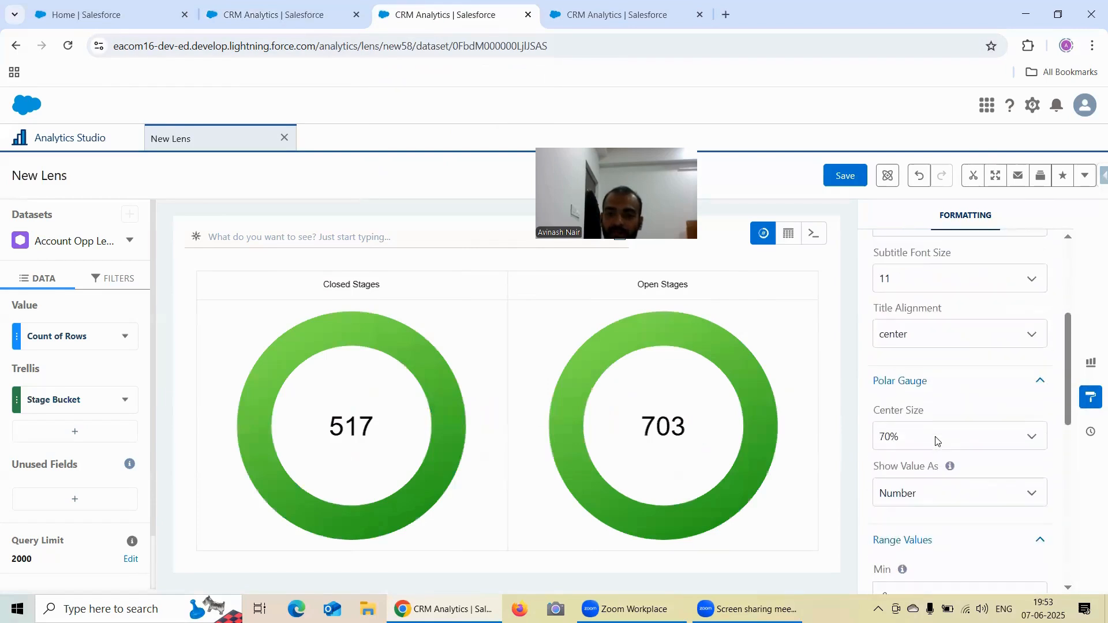
{"action": "scroll", "coordinate": [934, 416], "scroll_direction": "down", "scroll_amount": 3}
{"action": "scroll", "coordinate": [934, 417], "scroll_direction": "up", "scroll_amount": 3}
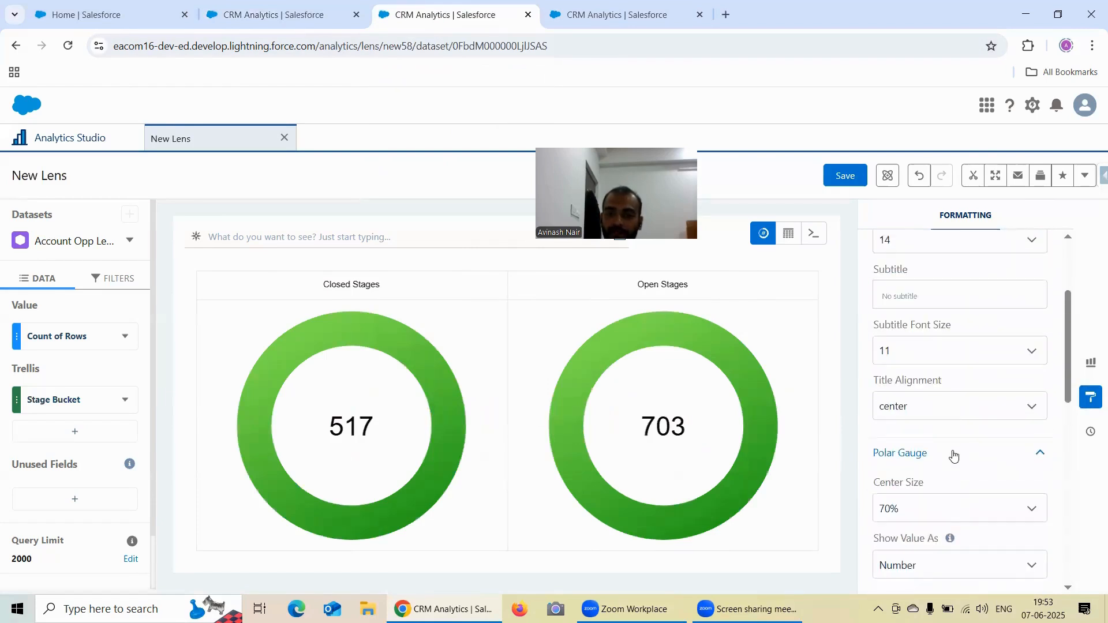
{"action": "left_click", "coordinate": [953, 454]}
{"action": "scroll", "coordinate": [962, 348], "scroll_direction": "down", "scroll_amount": 5}
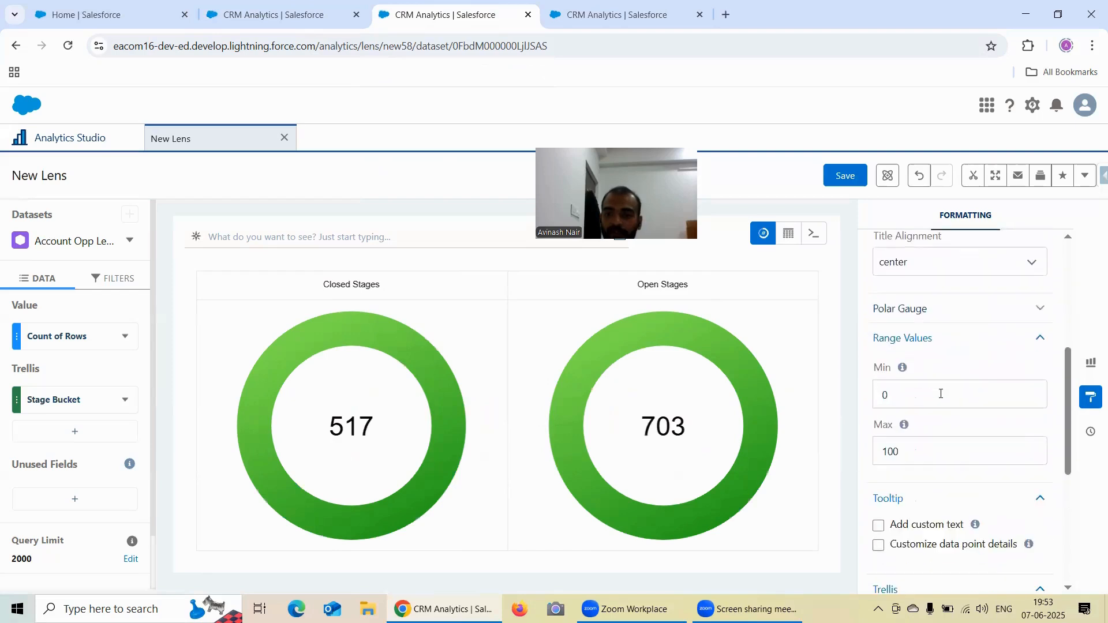
{"action": "scroll", "coordinate": [949, 404], "scroll_direction": "up", "scroll_amount": 3}
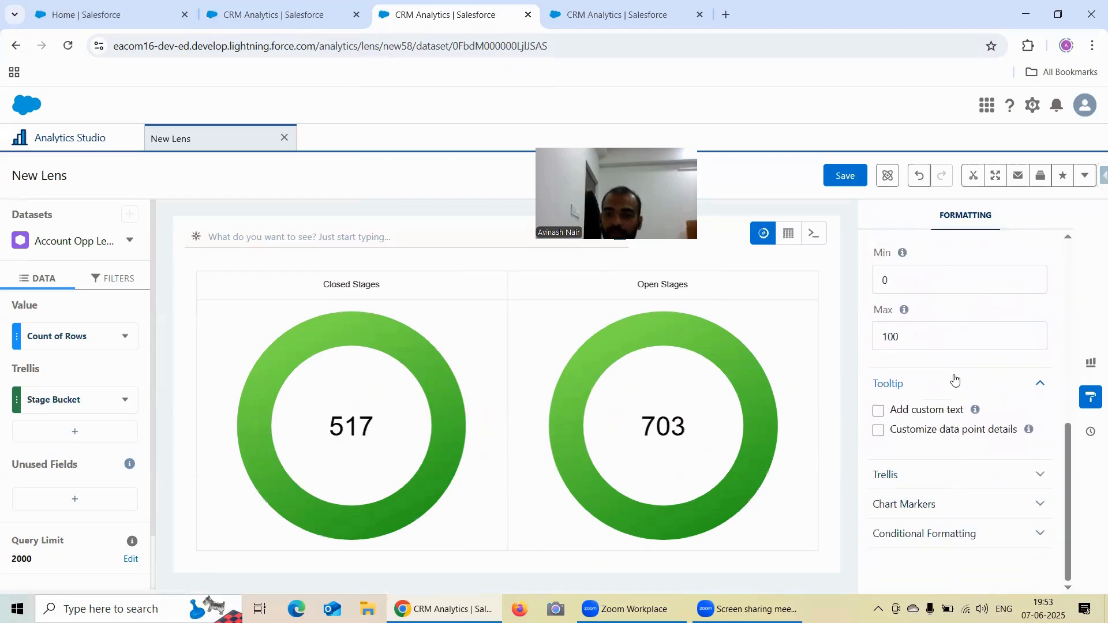
{"action": "left_click", "coordinate": [940, 363]}
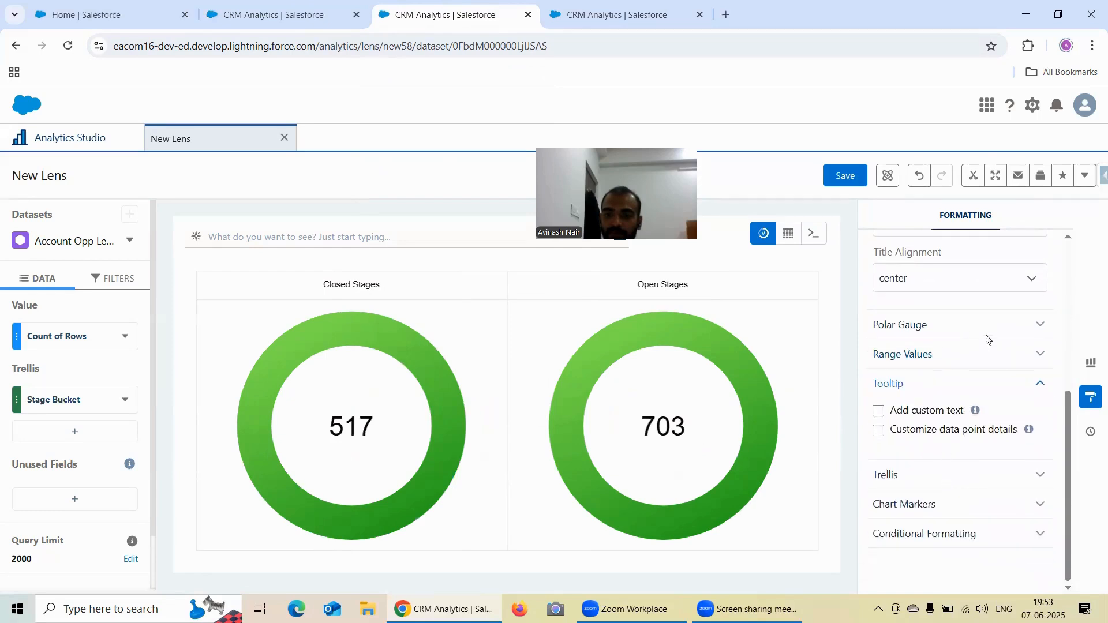
{"action": "left_click", "coordinate": [1000, 359]}
{"action": "left_click", "coordinate": [999, 358]}
{"action": "left_click", "coordinate": [1001, 385]}
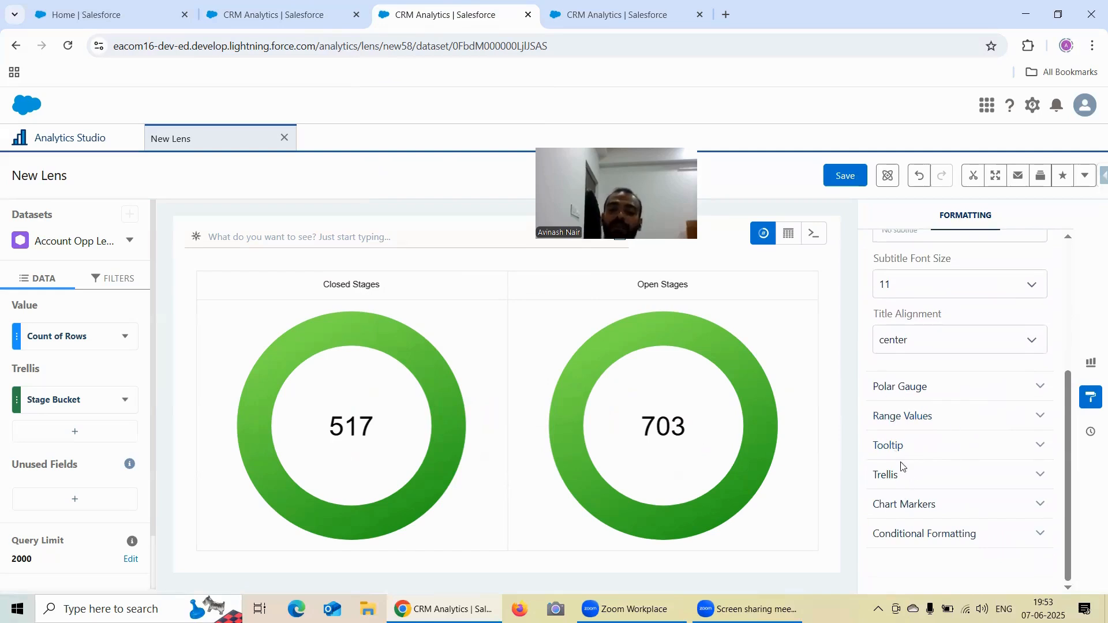
- Compare the formatting sections offered by the saved gauge lens with those of the polar gauge lens
{"action": "left_click", "coordinate": [254, 17]}
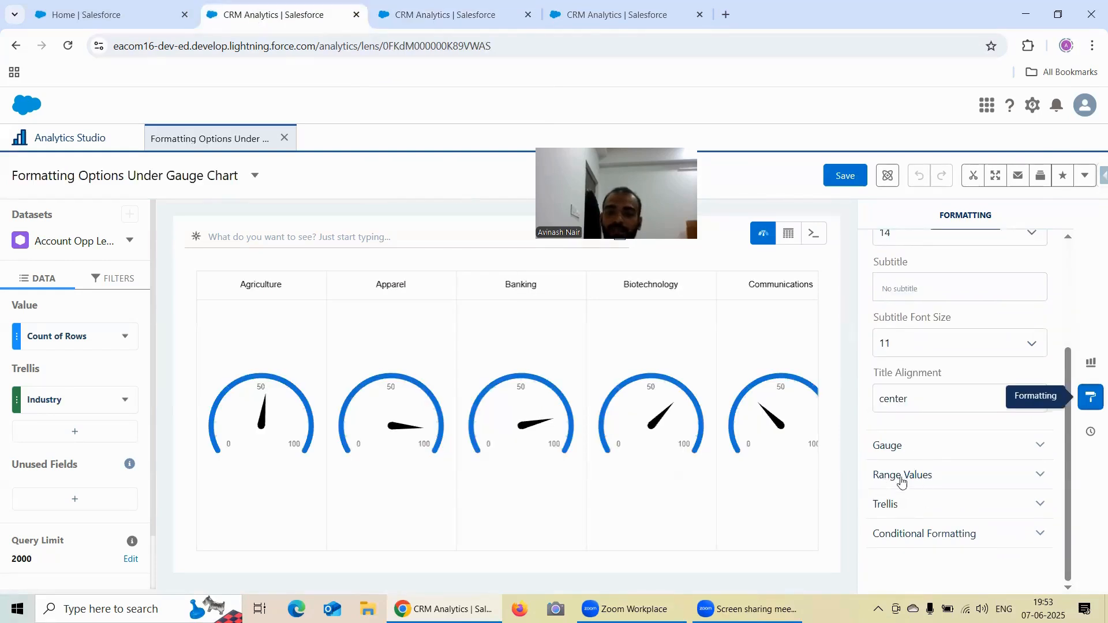
{"action": "left_click", "coordinate": [424, 9]}
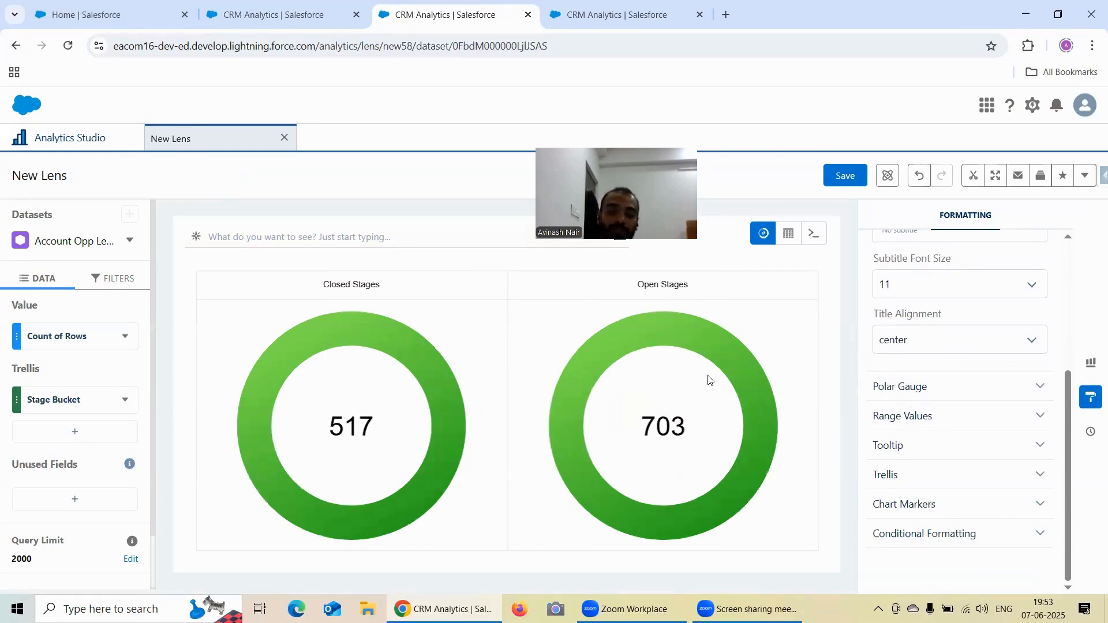
{"action": "left_click", "coordinate": [274, 9]}
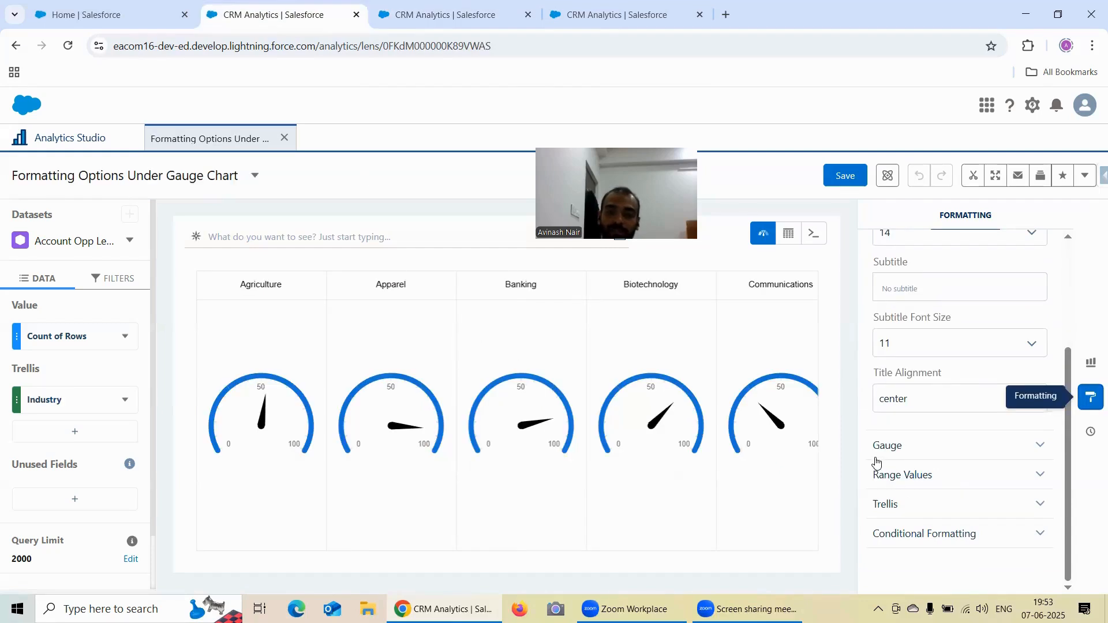
{"action": "left_click", "coordinate": [428, 10]}
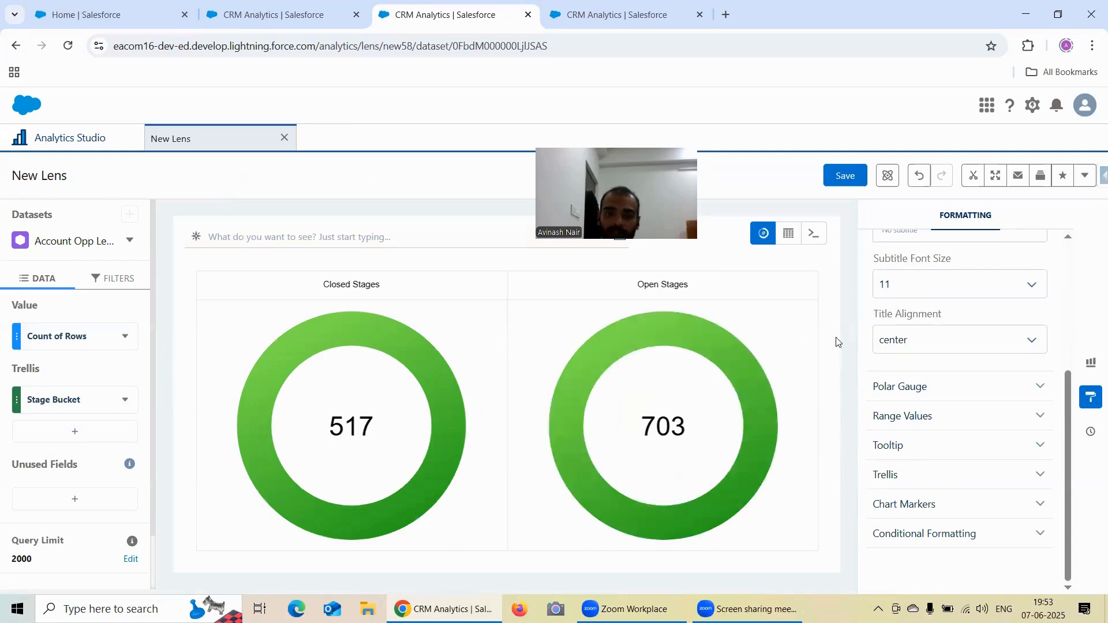
- Switch to the flat gauge lens and examine its Flat Gauge and reference line settings
{"action": "key", "text": "ctrl+Tab"}
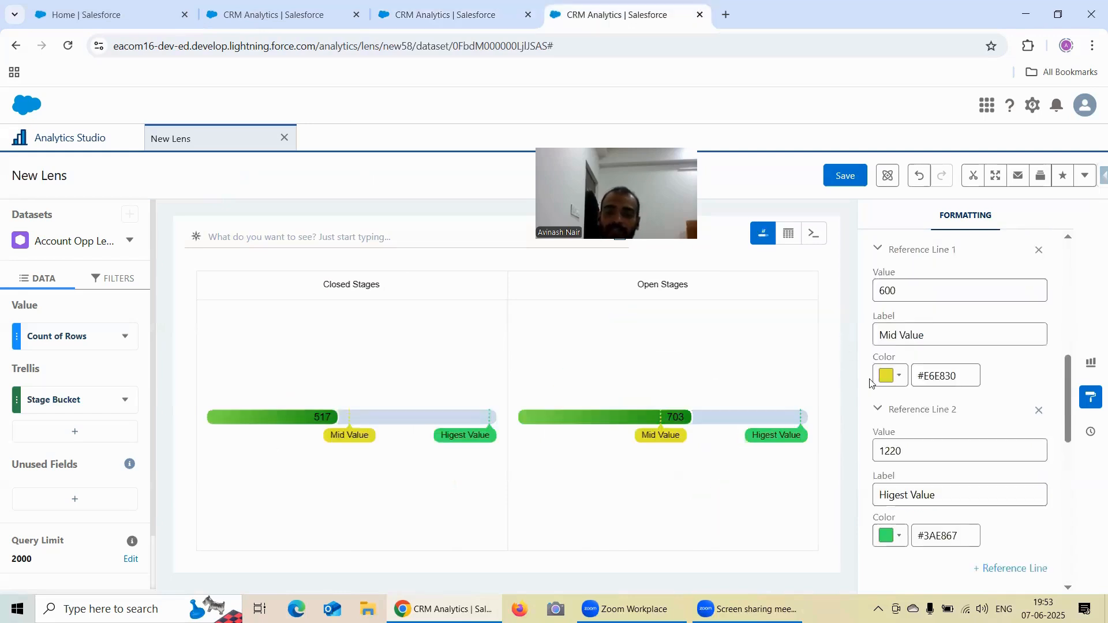
{"action": "scroll", "coordinate": [870, 381], "scroll_direction": "up", "scroll_amount": 3}
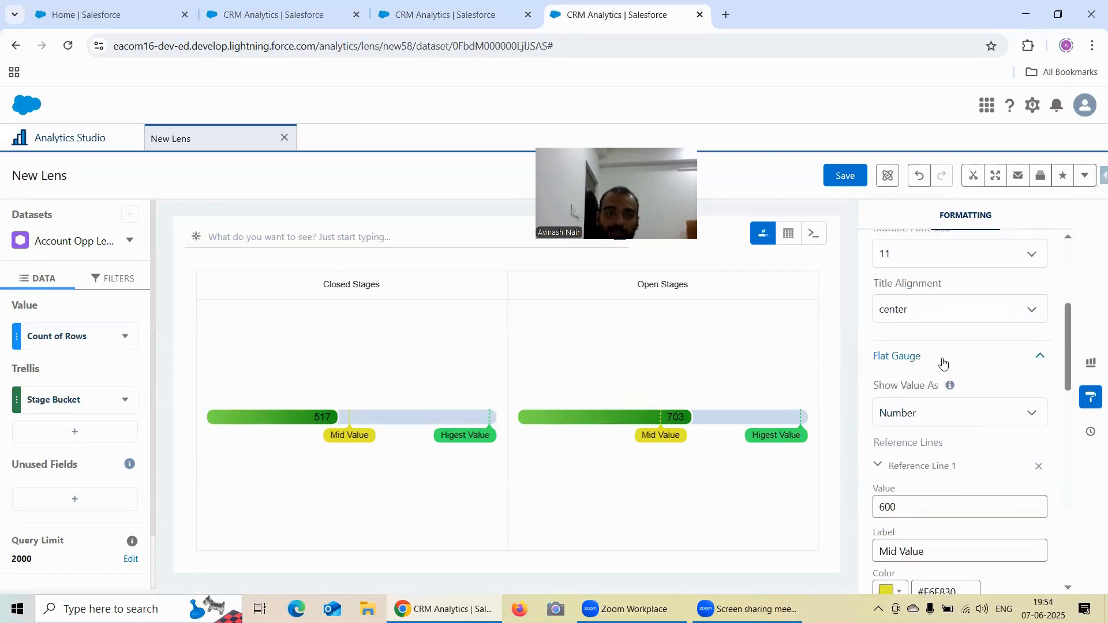
{"action": "scroll", "coordinate": [944, 381], "scroll_direction": "down", "scroll_amount": 2}
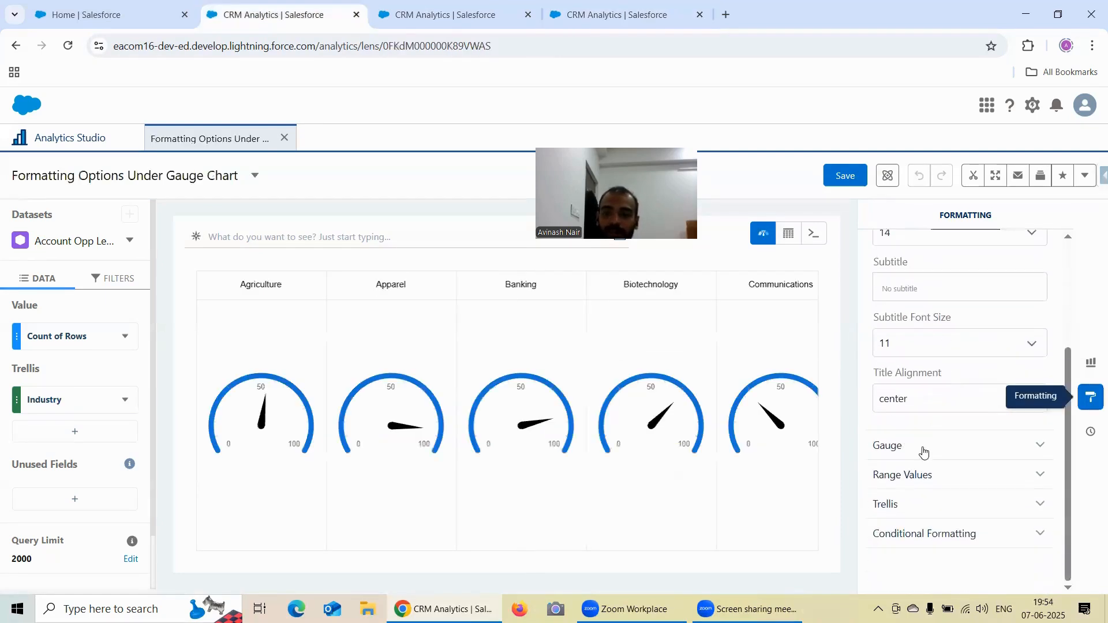
- Expand the Gauge section in the saved gauge lens and the Polar Gauge section in the polar lens to compare their options
{"action": "left_click", "coordinate": [925, 448]}
{"action": "scroll", "coordinate": [925, 380], "scroll_direction": "down", "scroll_amount": 1}
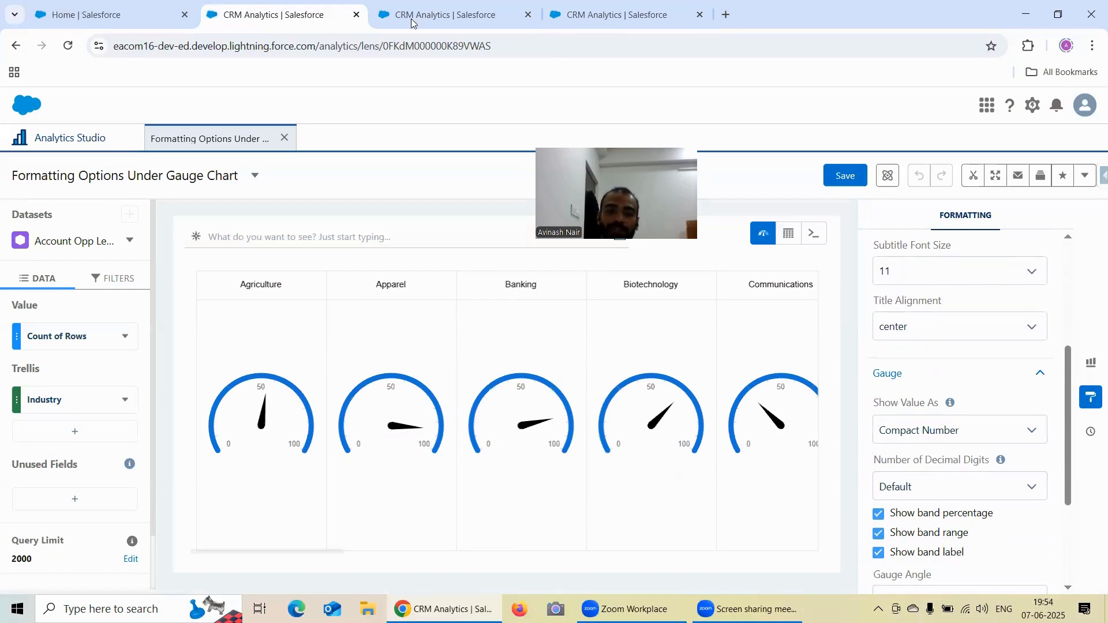
{"action": "key", "text": "ctrl+Tab"}
{"action": "left_click", "coordinate": [959, 389]}
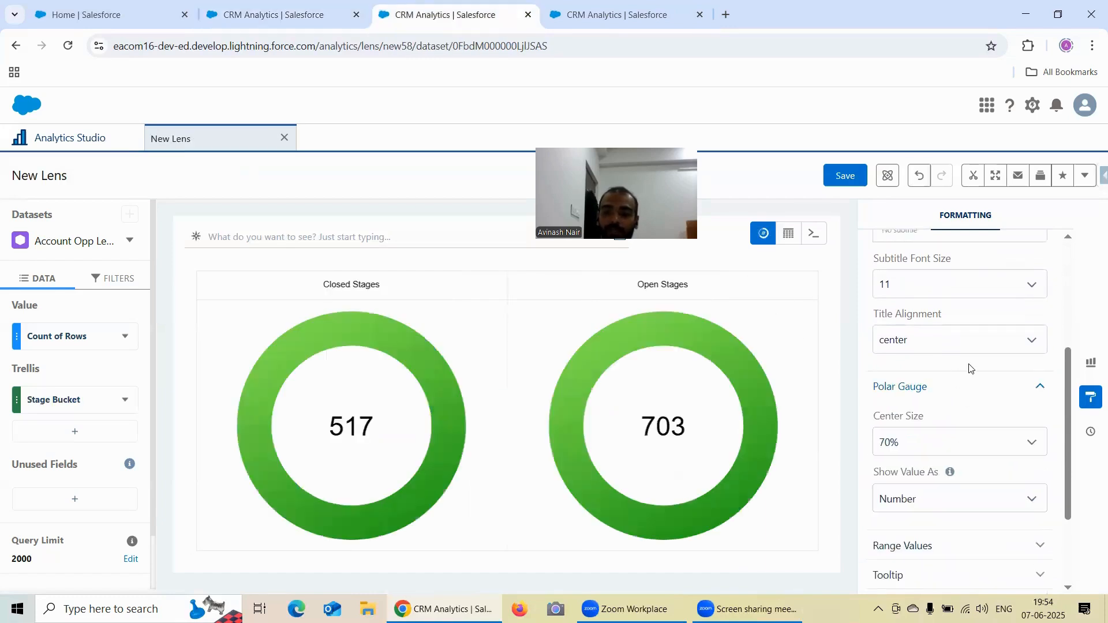
{"action": "scroll", "coordinate": [969, 366], "scroll_direction": "down", "scroll_amount": 1}
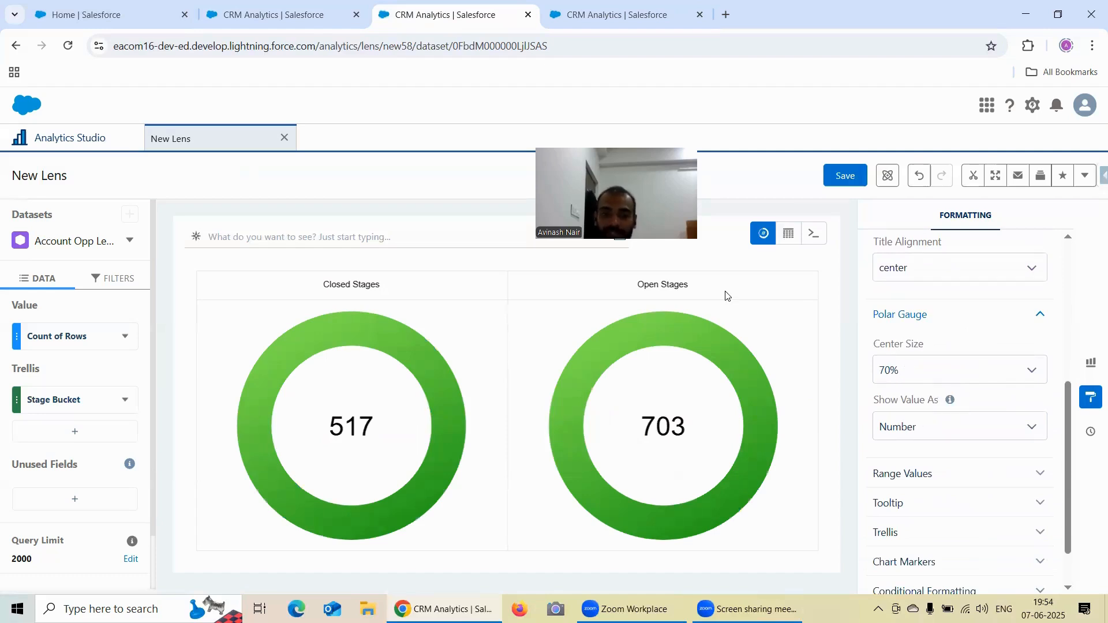
- In the flat gauge lens, set Show Value As to Compact Number
{"action": "key", "text": "ctrl+Tab"}
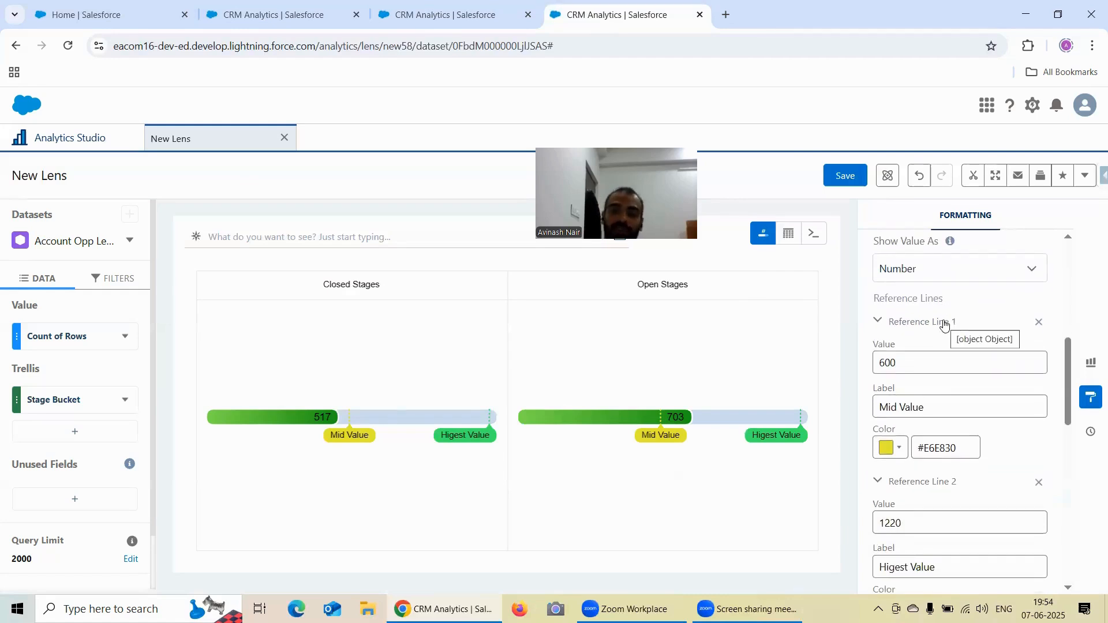
{"action": "left_click", "coordinate": [979, 275]}
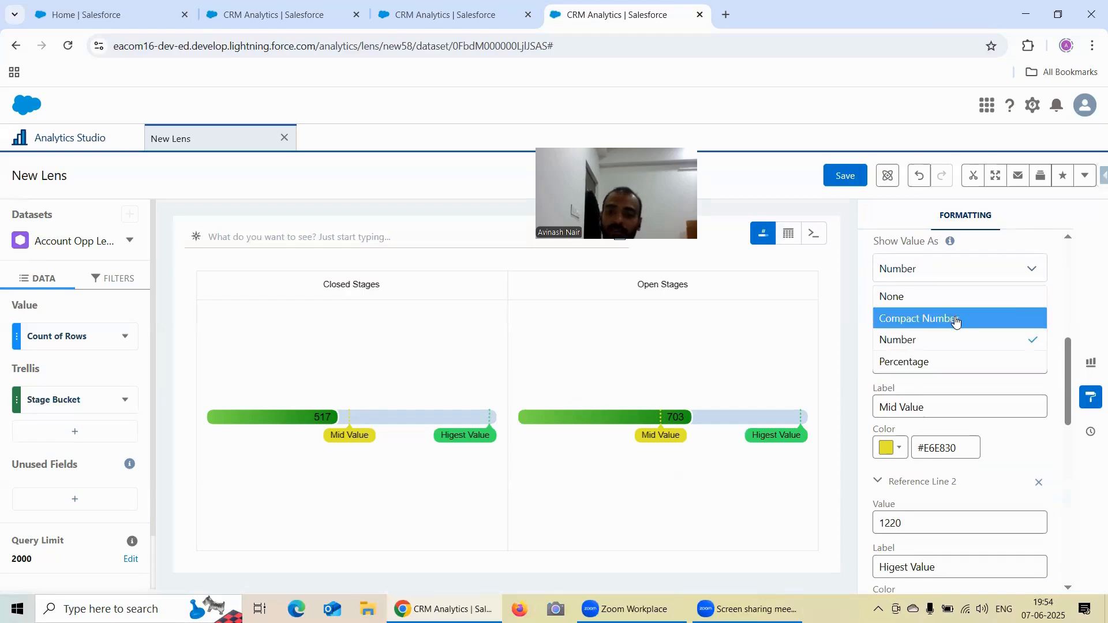
{"action": "left_click", "coordinate": [955, 317]}
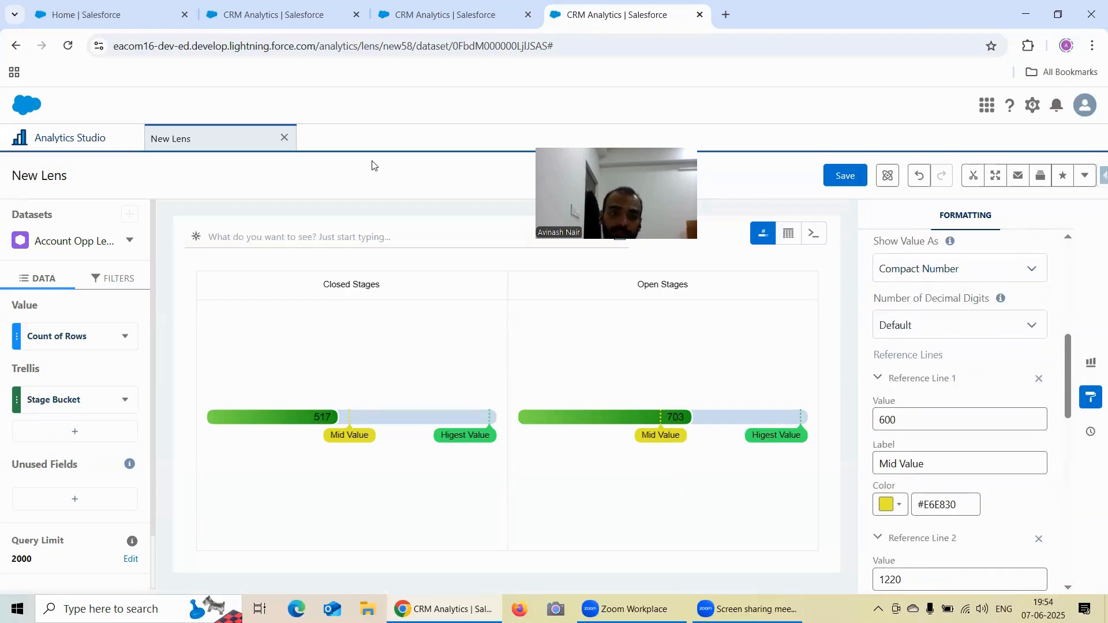
- Return to the saved gauge lens, review its Gauge options and expand its Range Values section
{"action": "left_click", "coordinate": [300, 16]}
{"action": "scroll", "coordinate": [949, 323], "scroll_direction": "down", "scroll_amount": 1}
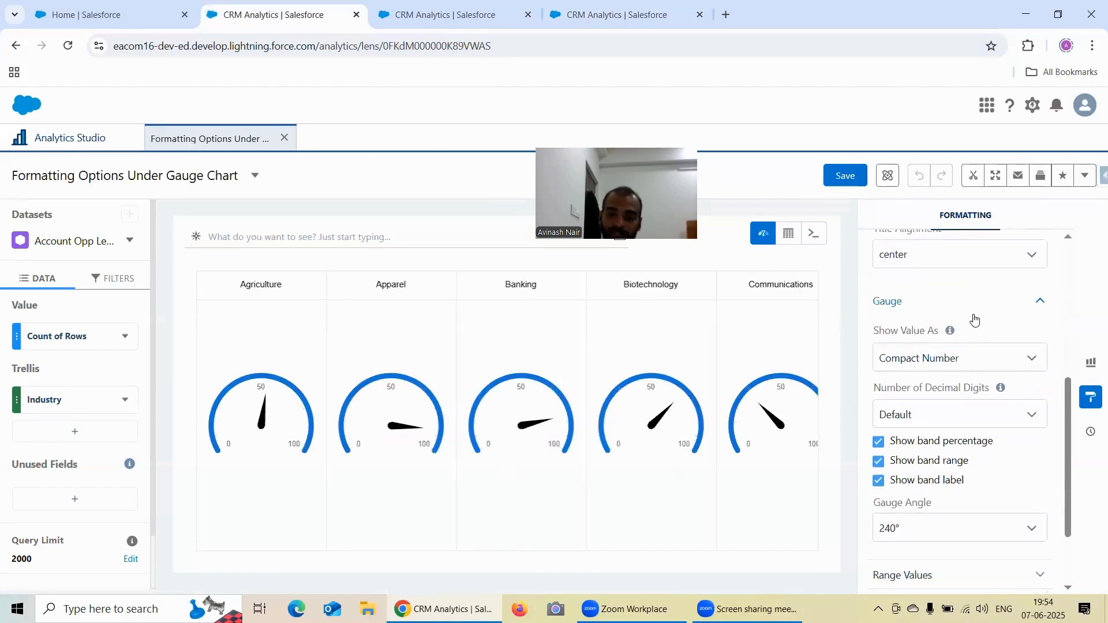
{"action": "scroll", "coordinate": [935, 399], "scroll_direction": "down", "scroll_amount": 2}
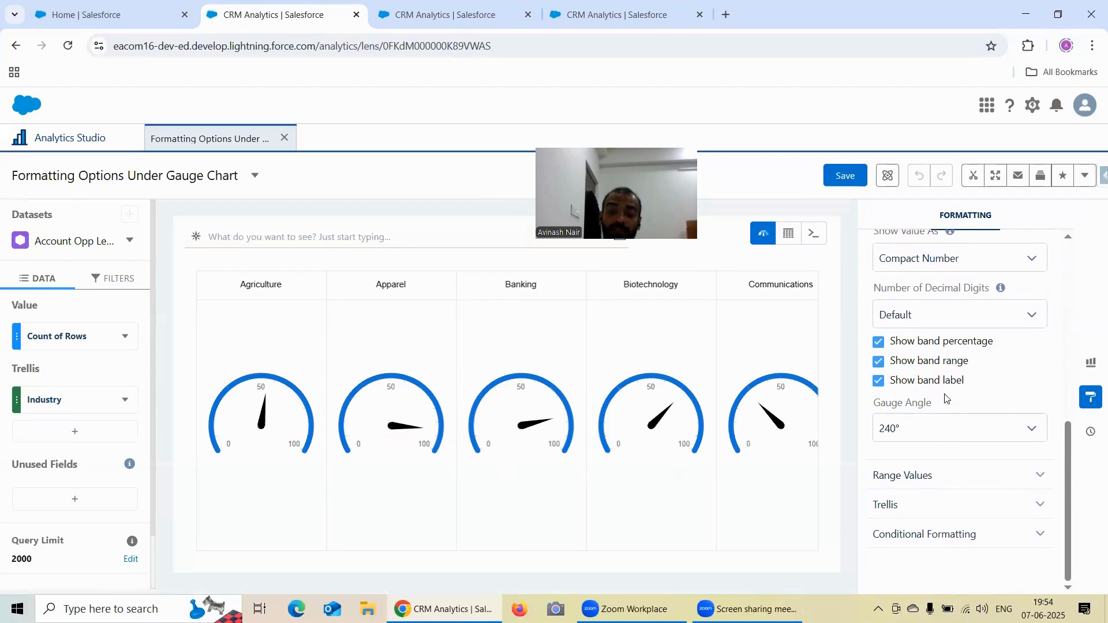
{"action": "left_click", "coordinate": [929, 474]}
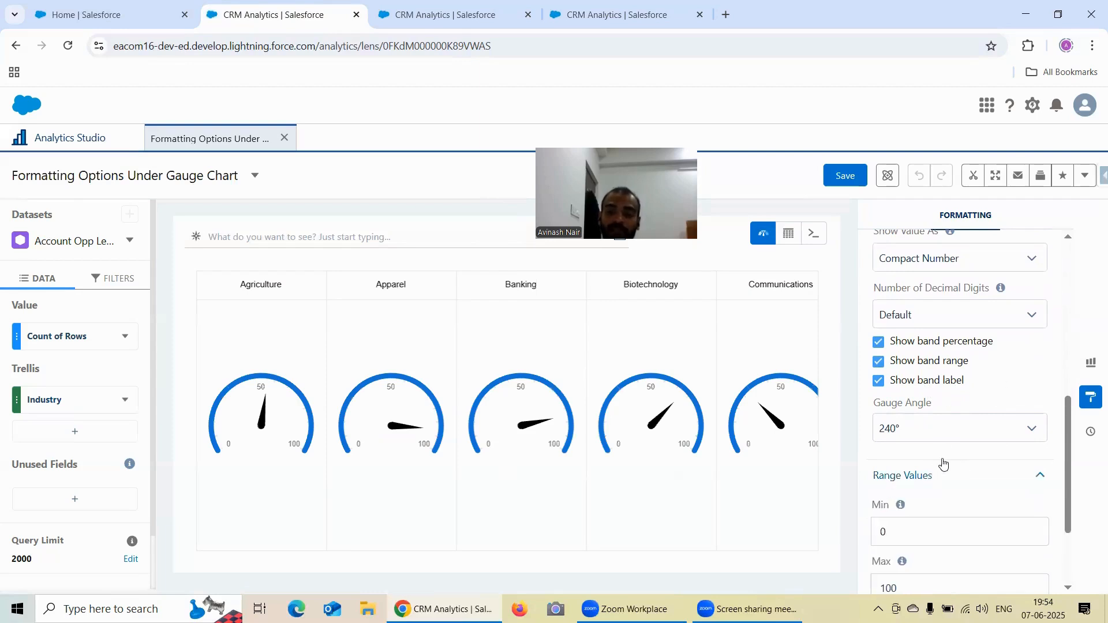
{"action": "scroll", "coordinate": [979, 445], "scroll_direction": "down", "scroll_amount": 1}
{"action": "scroll", "coordinate": [979, 445], "scroll_direction": "down", "scroll_amount": 1}
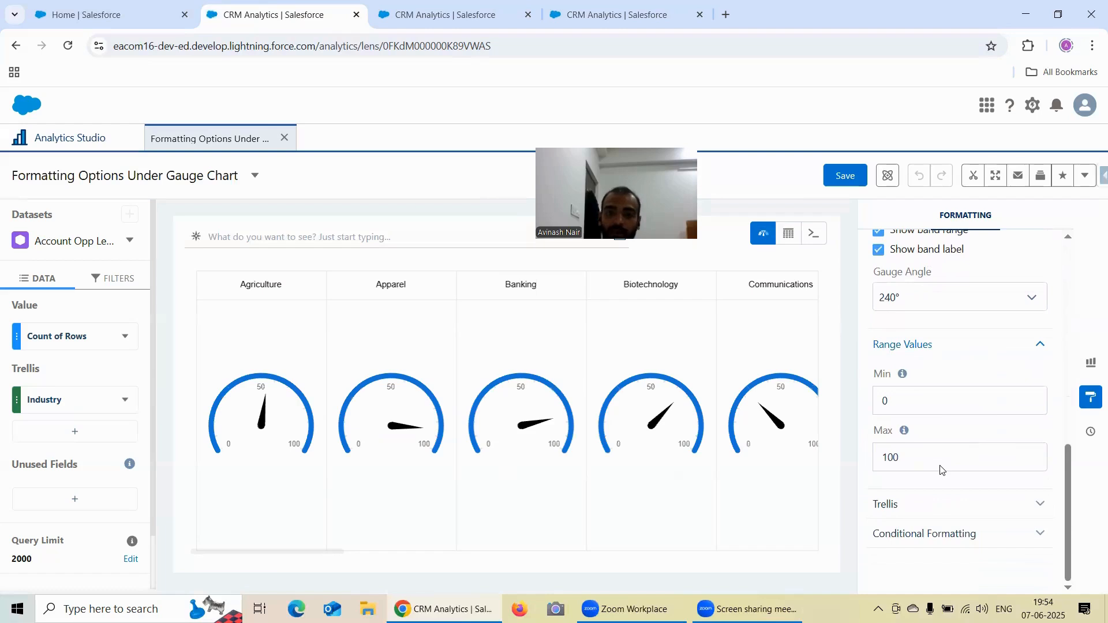
- Expand the polar gauge lens's Range Values and compare its Min and Max settings with the saved gauge lens's
{"action": "left_click", "coordinate": [437, 14]}
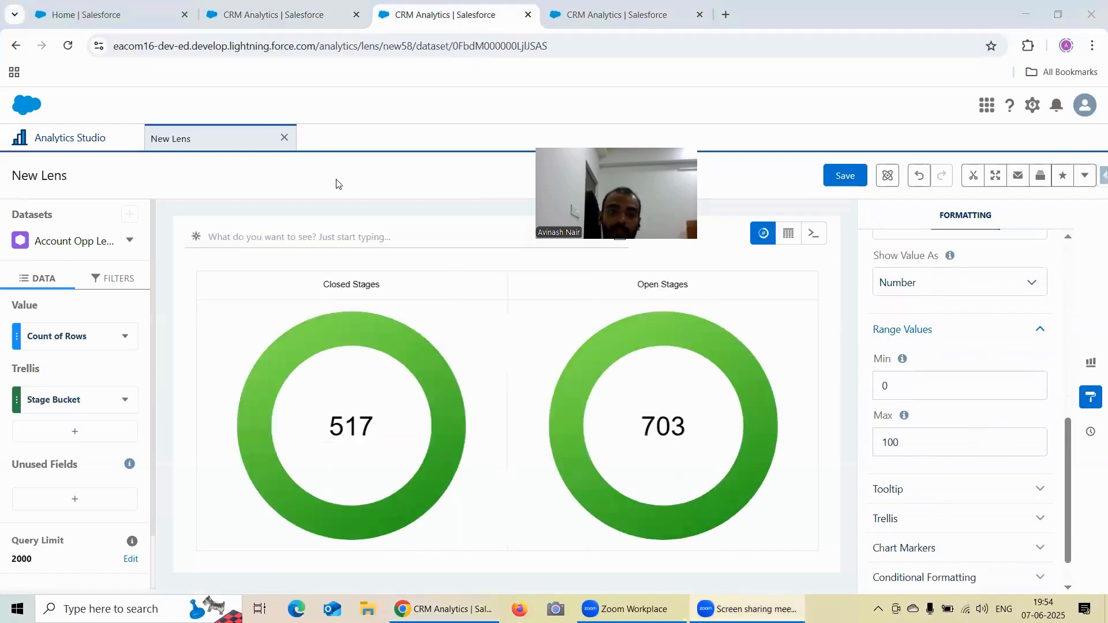
{"action": "left_click", "coordinate": [278, 11]}
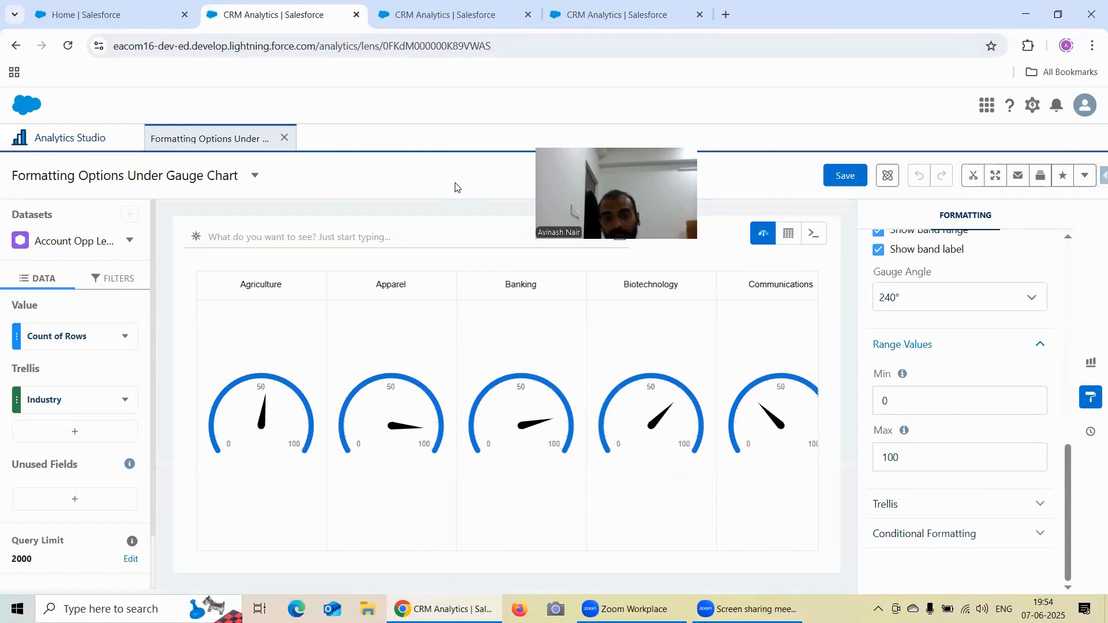
{"action": "left_click", "coordinate": [419, 14]}
{"action": "left_click", "coordinate": [288, 11]}
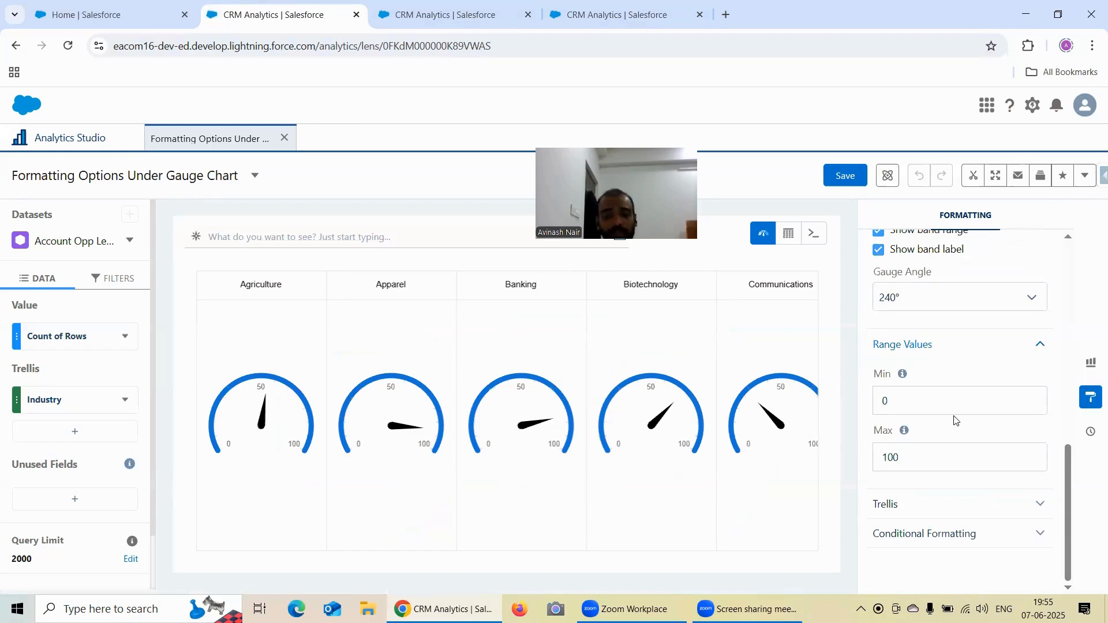
{"action": "left_click", "coordinate": [462, 11]}
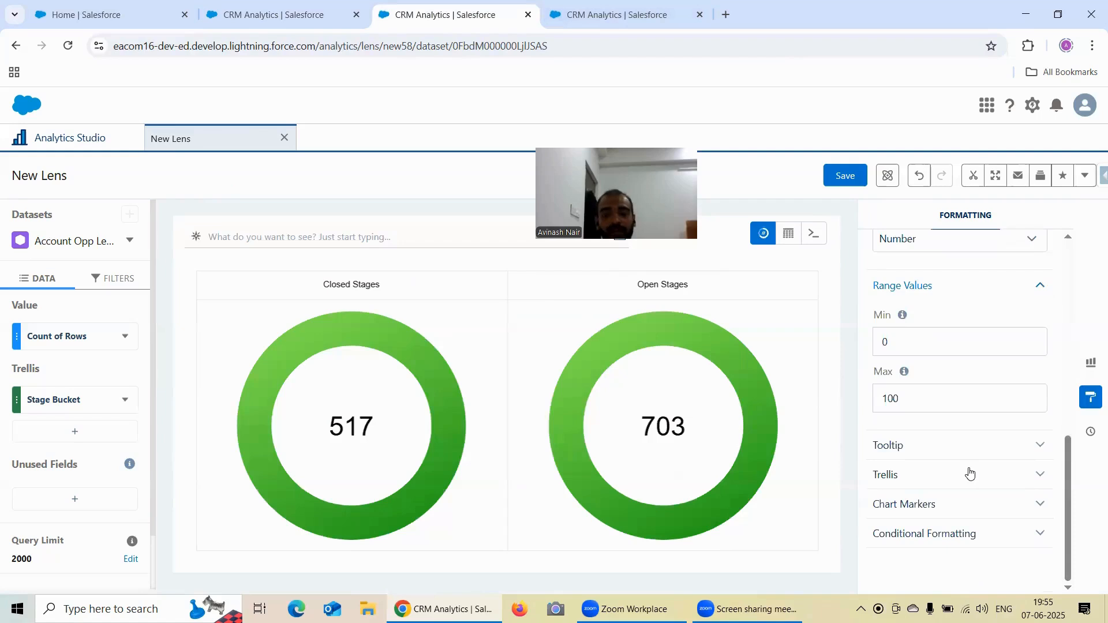
- Compare the saved gauge lens's band and Gauge Angle options with the polar gauge's Center Size and Show Value As options
{"action": "left_click", "coordinate": [243, 14]}
{"action": "scroll", "coordinate": [940, 332], "scroll_direction": "up", "scroll_amount": 1}
{"action": "scroll", "coordinate": [933, 332], "scroll_direction": "down", "scroll_amount": 1}
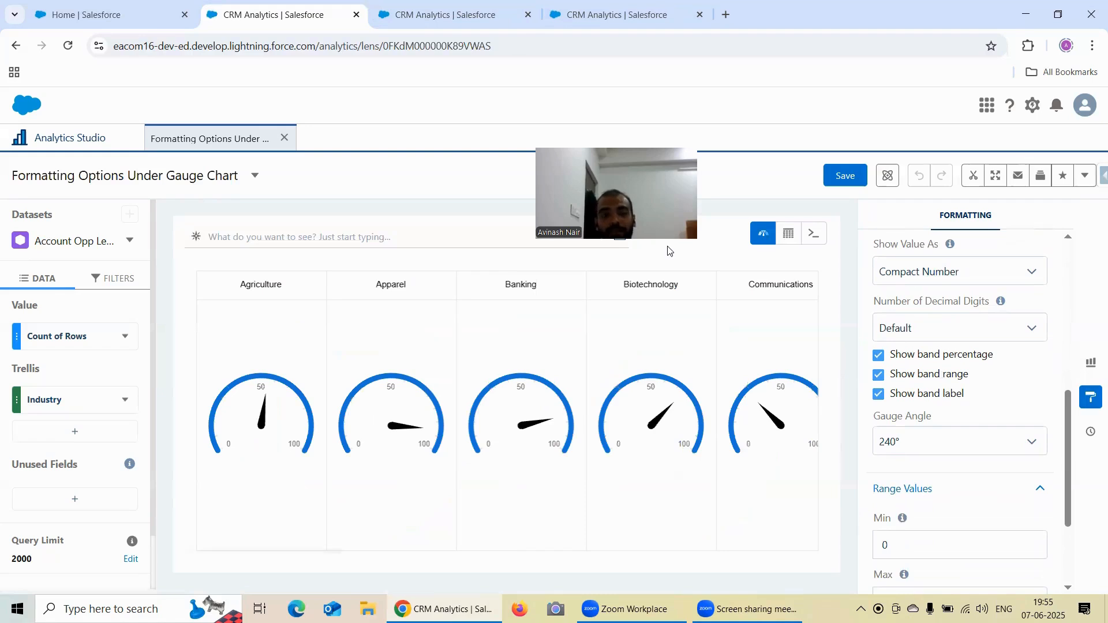
{"action": "left_click", "coordinate": [424, 16]}
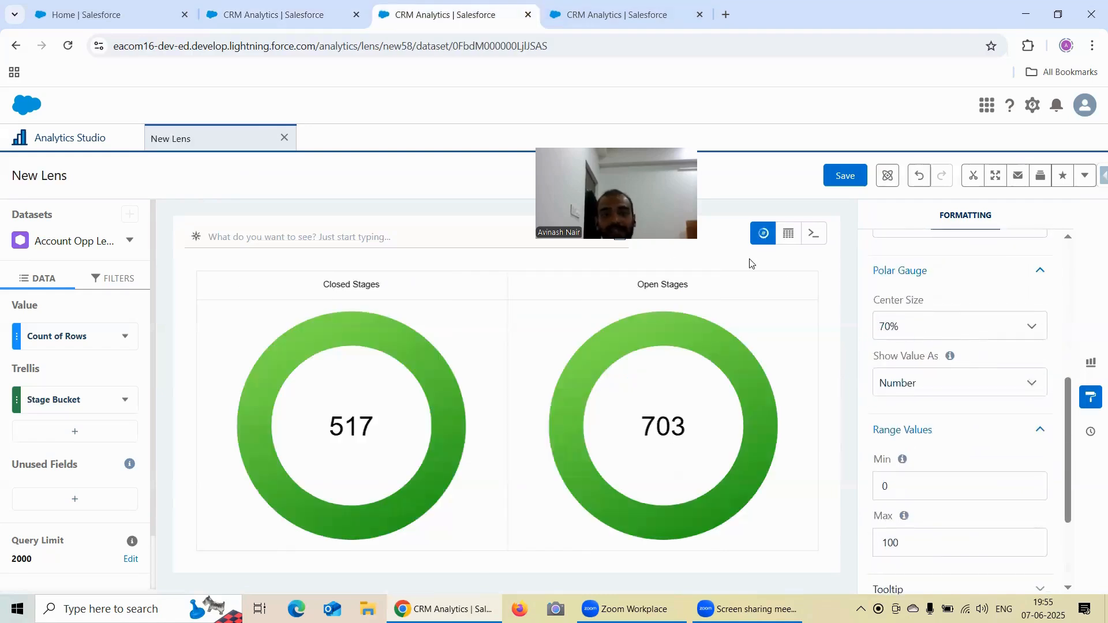
- Switch to the flat gauge lens and examine its Range Values, Tooltip and Trellis settings
{"action": "left_click", "coordinate": [574, 26]}
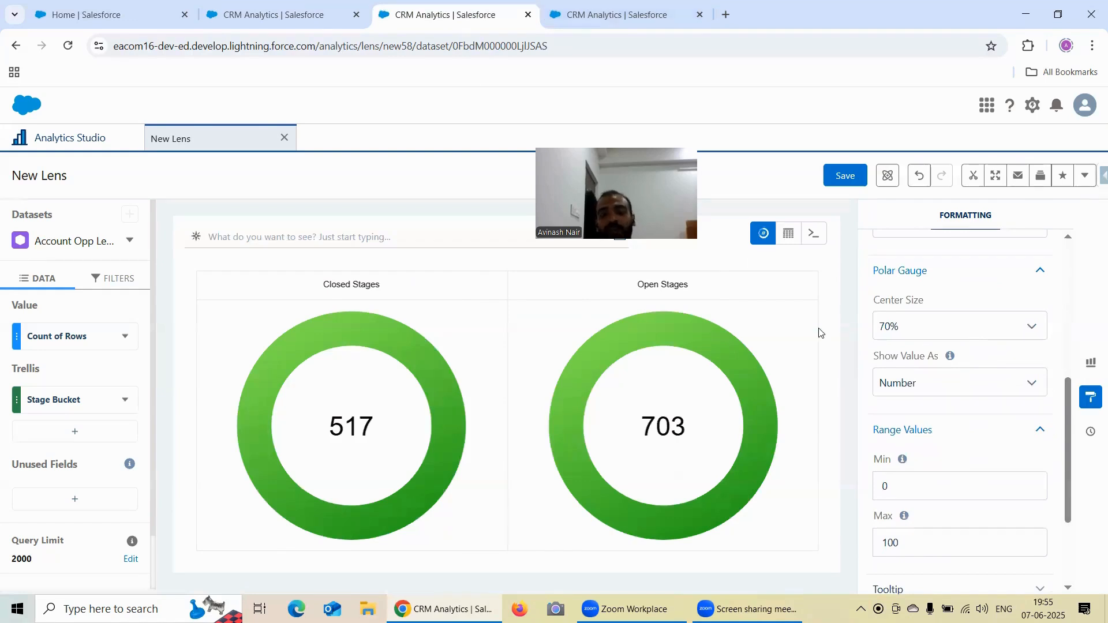
{"action": "scroll", "coordinate": [961, 369], "scroll_direction": "down", "scroll_amount": 7}
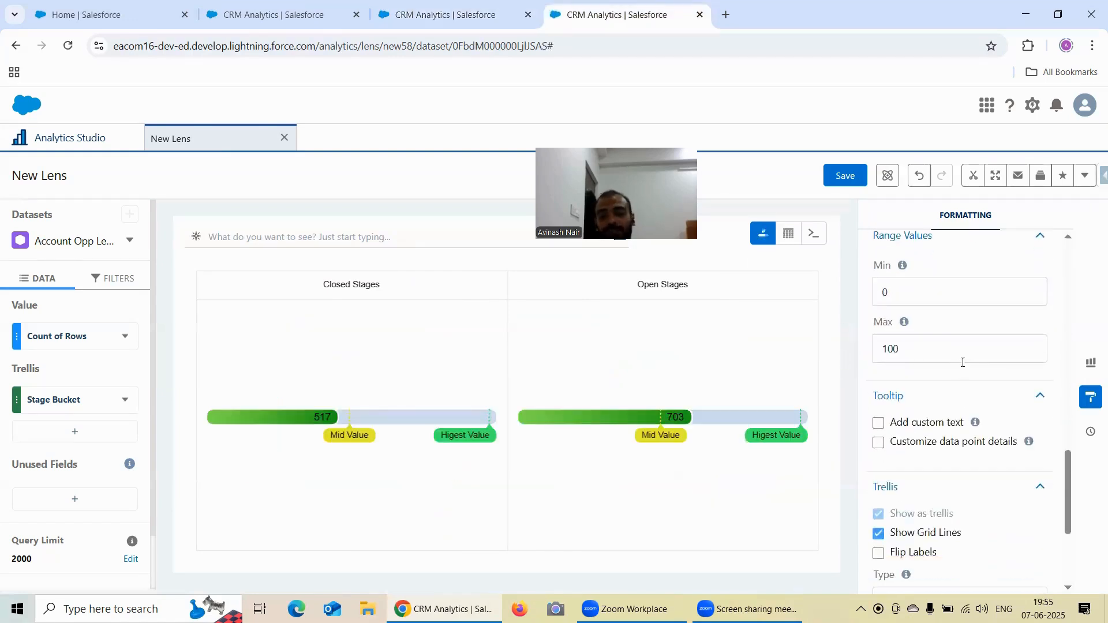
{"action": "scroll", "coordinate": [961, 367], "scroll_direction": "down", "scroll_amount": 1}
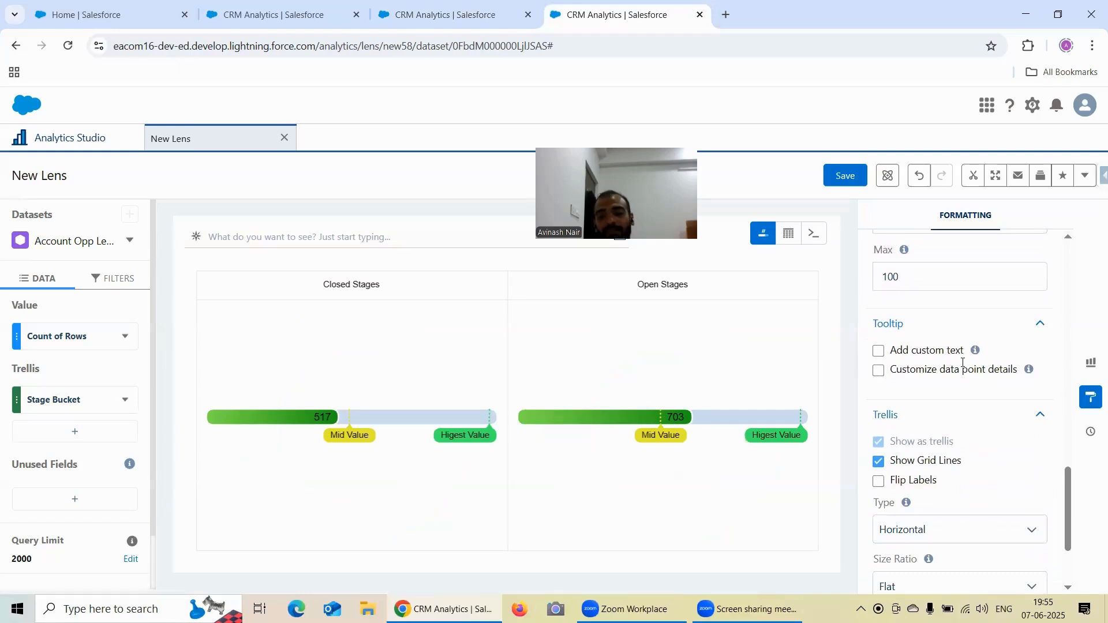
- Switch to the saved gauge lens, expand its Trellis section and examine the Type and Size Ratio settings
{"action": "left_click", "coordinate": [230, 17]}
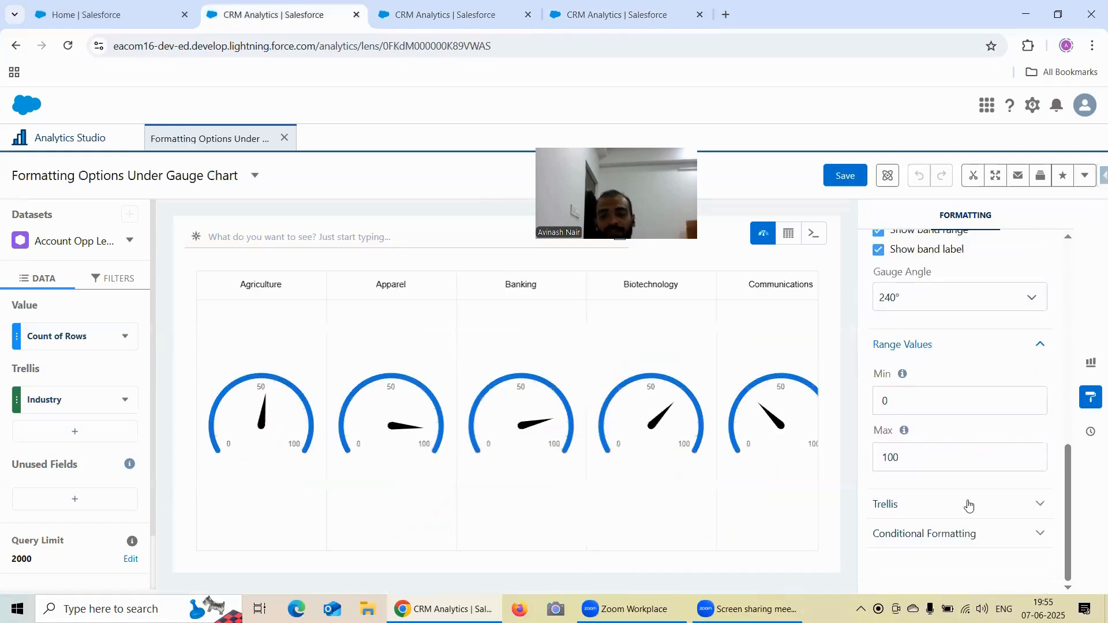
{"action": "left_click", "coordinate": [968, 504]}
{"action": "scroll", "coordinate": [962, 443], "scroll_direction": "down", "scroll_amount": 3}
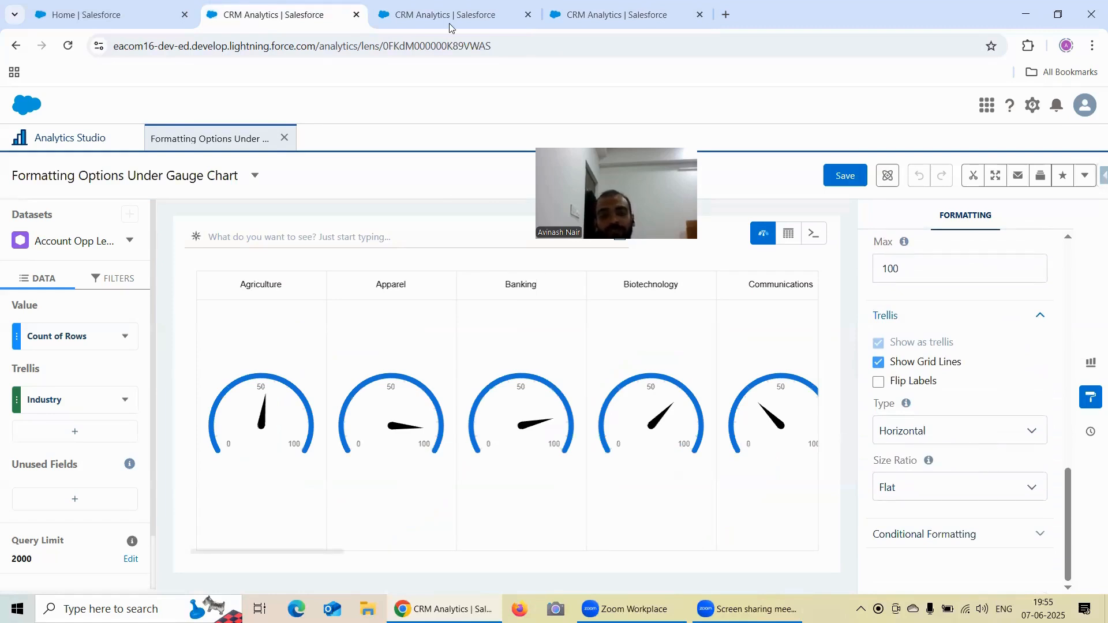
- Switch to the polar gauge lens split by Stage Bucket and examine its Tooltip and Trellis settings
{"action": "left_click", "coordinate": [449, 24]}
{"action": "scroll", "coordinate": [962, 378], "scroll_direction": "down", "scroll_amount": 3}
{"action": "left_click", "coordinate": [952, 449]}
{"action": "scroll", "coordinate": [961, 390], "scroll_direction": "down", "scroll_amount": 1}
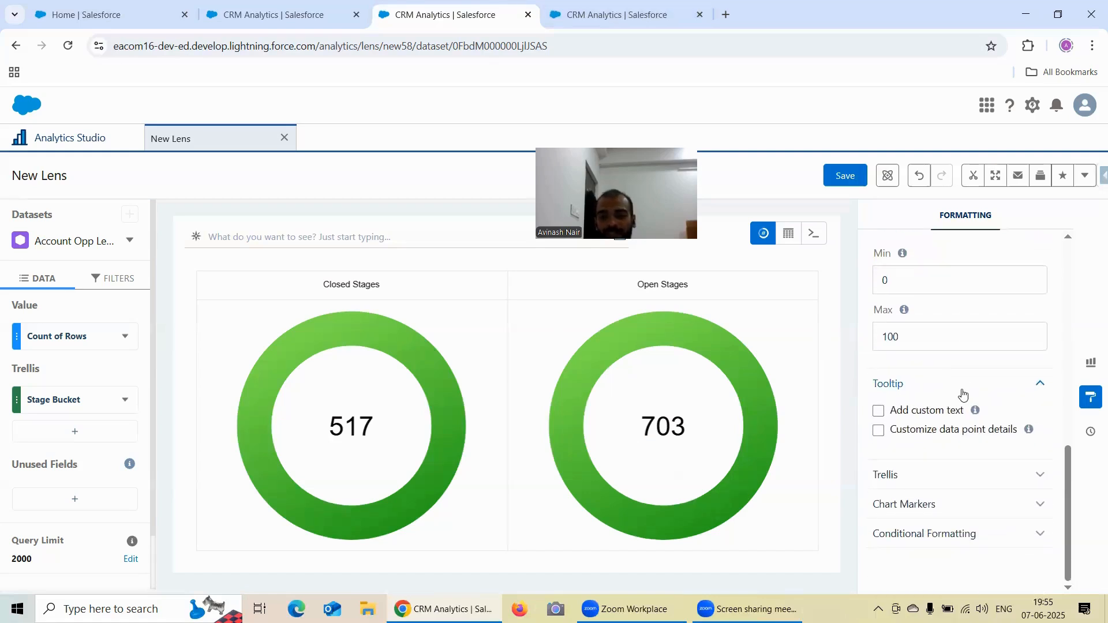
{"action": "left_click", "coordinate": [957, 474]}
{"action": "scroll", "coordinate": [958, 456], "scroll_direction": "down", "scroll_amount": 3}
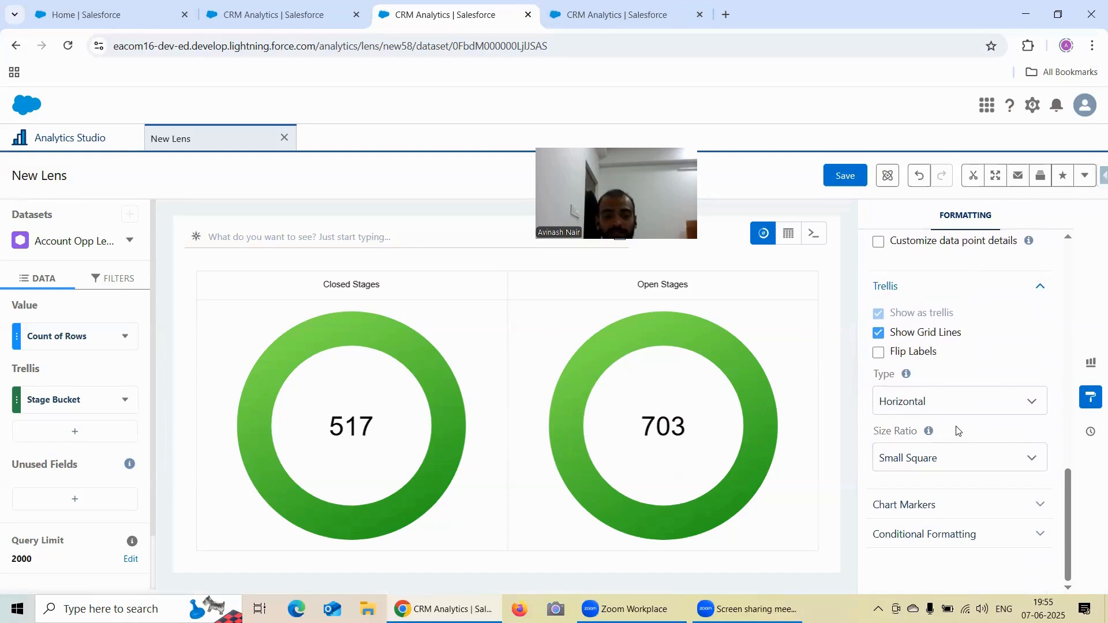
- Open an additional new lens on the Account Opp Left Join dataset alongside the existing polar gauge lens
{"action": "left_click", "coordinate": [69, 140]}
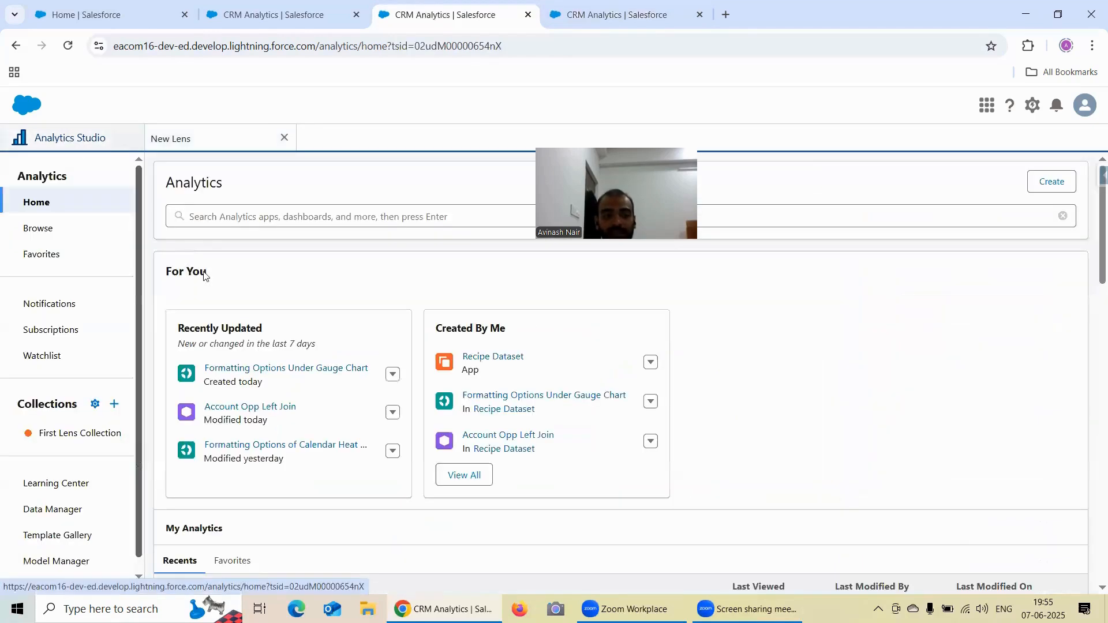
{"action": "left_click", "coordinate": [251, 407]}
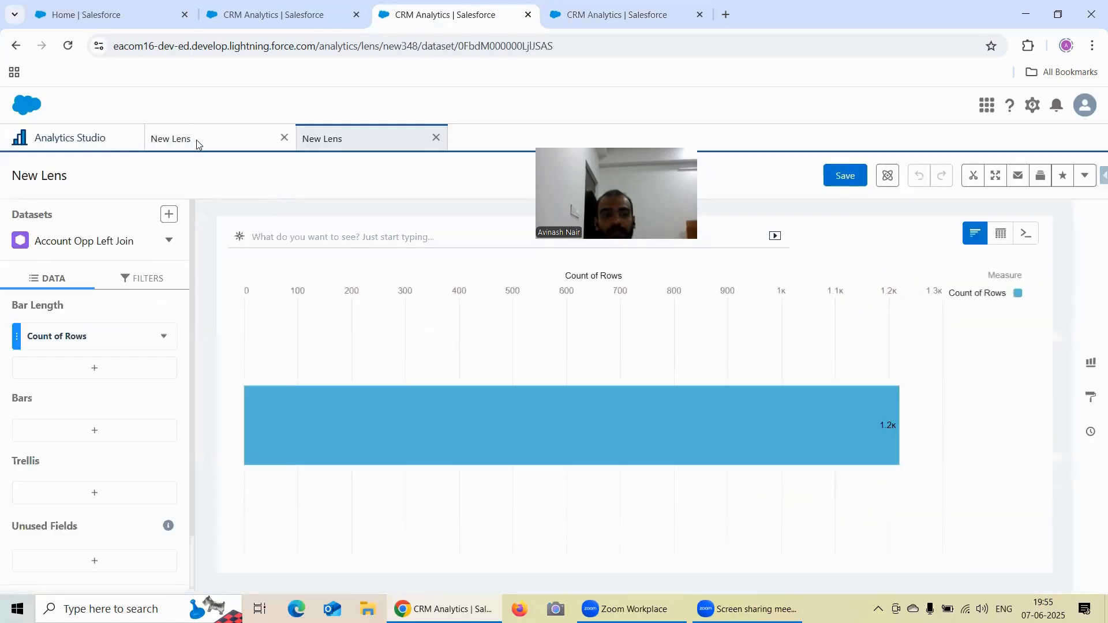
{"action": "left_click", "coordinate": [197, 148]}
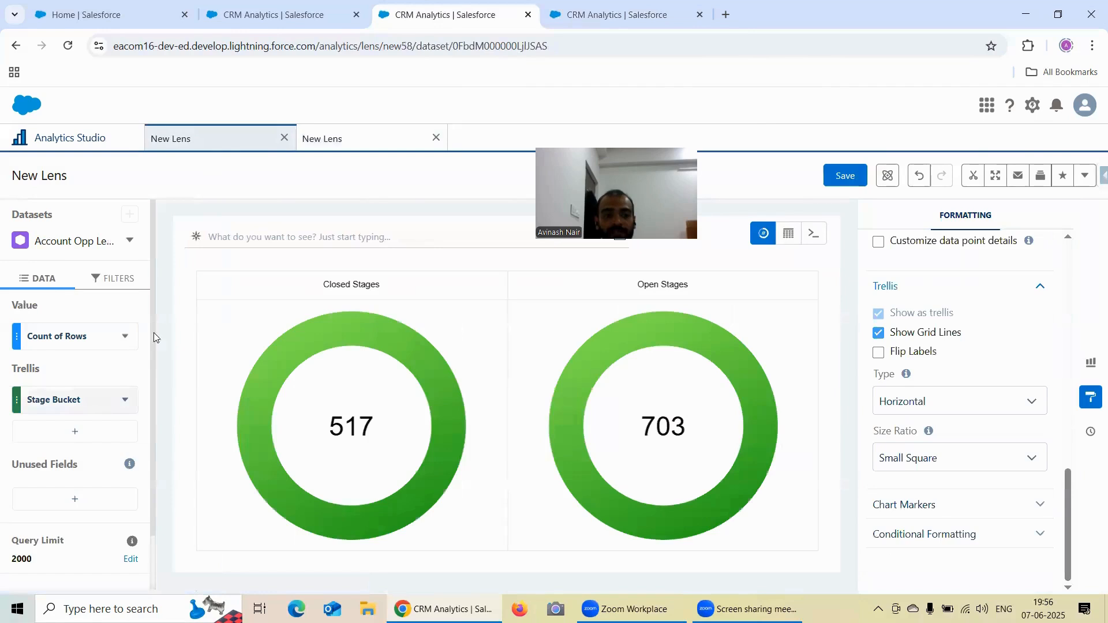
{"action": "left_click", "coordinate": [369, 143]}
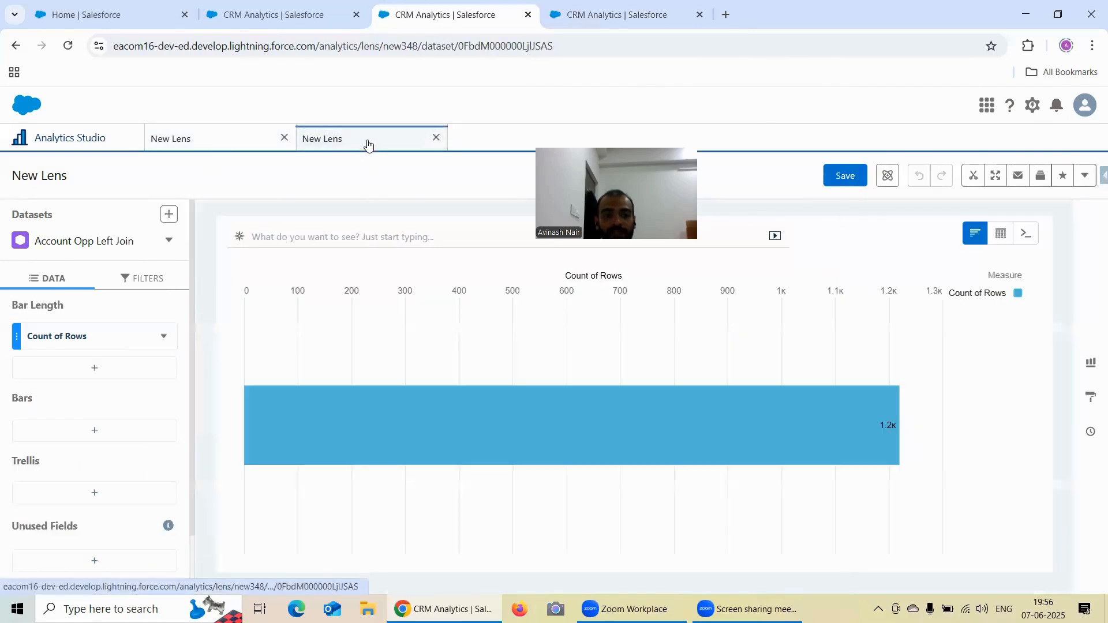
{"action": "left_click", "coordinate": [99, 431]}
{"action": "scroll", "coordinate": [288, 349], "scroll_direction": "down", "scroll_amount": 3}
{"action": "scroll", "coordinate": [292, 349], "scroll_direction": "up", "scroll_amount": 3}
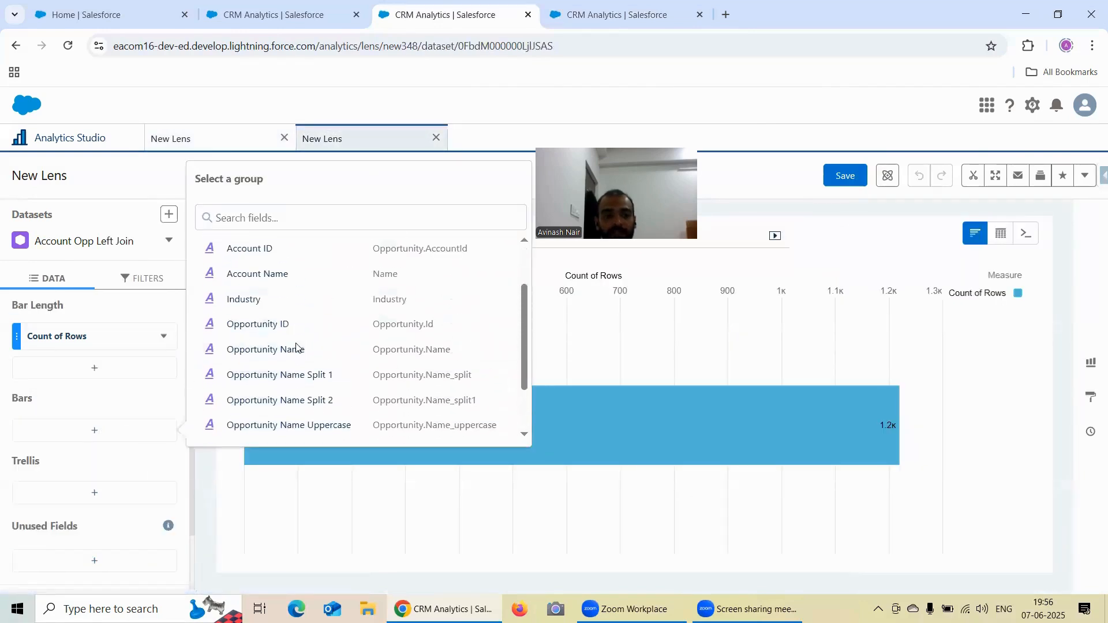
- Change the new lens's chart to a Polar Gauge and add Industry as its trellis field
{"action": "left_click", "coordinate": [1088, 365]}
{"action": "scroll", "coordinate": [946, 324], "scroll_direction": "down", "scroll_amount": 7}
{"action": "left_click", "coordinate": [943, 299]}
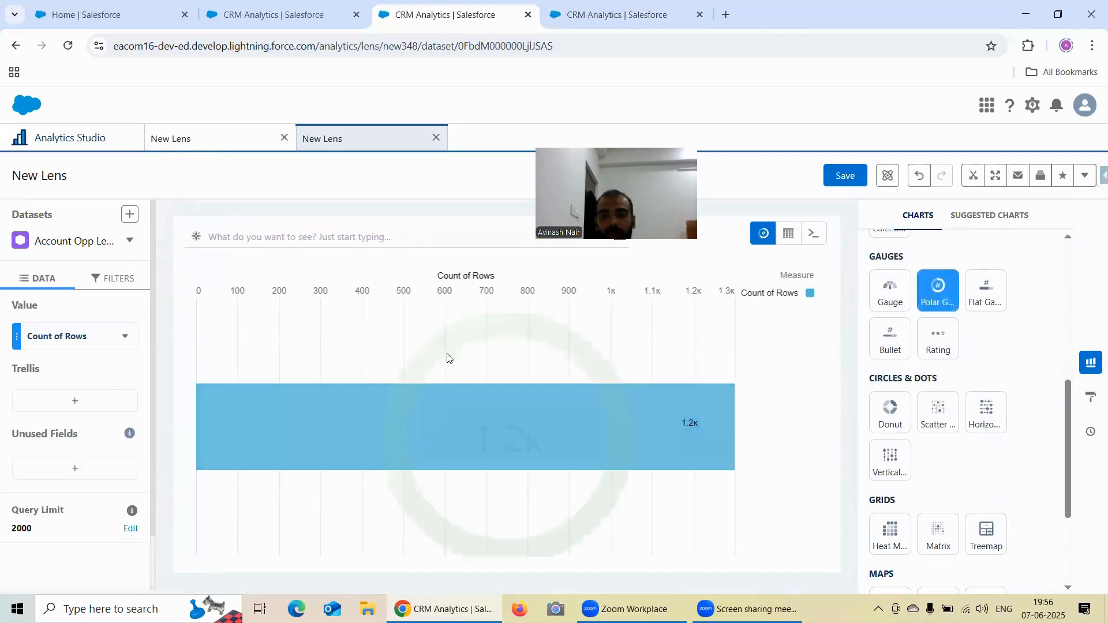
{"action": "left_click", "coordinate": [89, 410]}
{"action": "scroll", "coordinate": [288, 337], "scroll_direction": "down", "scroll_amount": 3}
{"action": "scroll", "coordinate": [283, 323], "scroll_direction": "up", "scroll_amount": 2}
{"action": "left_click", "coordinate": [242, 272]}
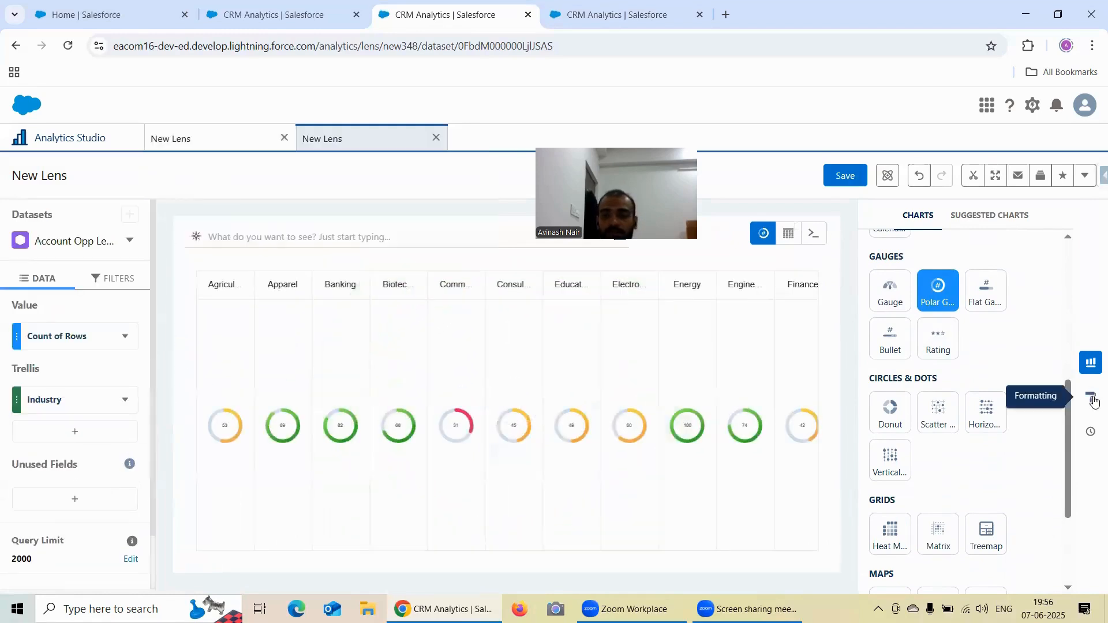
- Set the polar gauge's Center Size to 70% in the new lens's formatting options
{"action": "left_click", "coordinate": [1090, 397]}
{"action": "scroll", "coordinate": [952, 416], "scroll_direction": "down", "scroll_amount": 4}
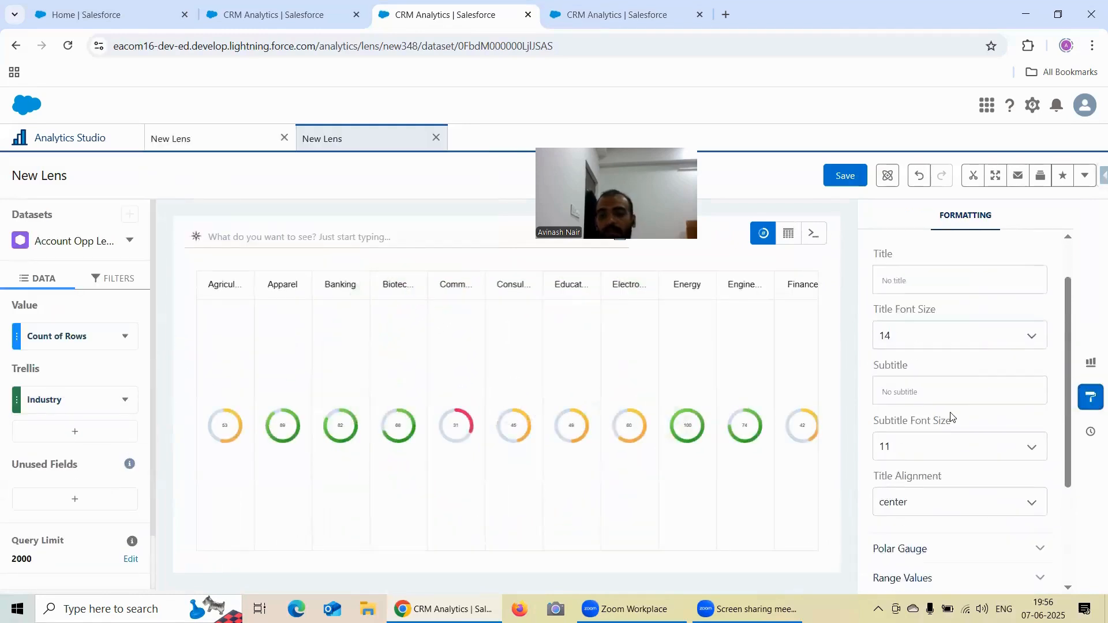
{"action": "left_click", "coordinate": [927, 392]}
{"action": "scroll", "coordinate": [940, 386], "scroll_direction": "down", "scroll_amount": 1}
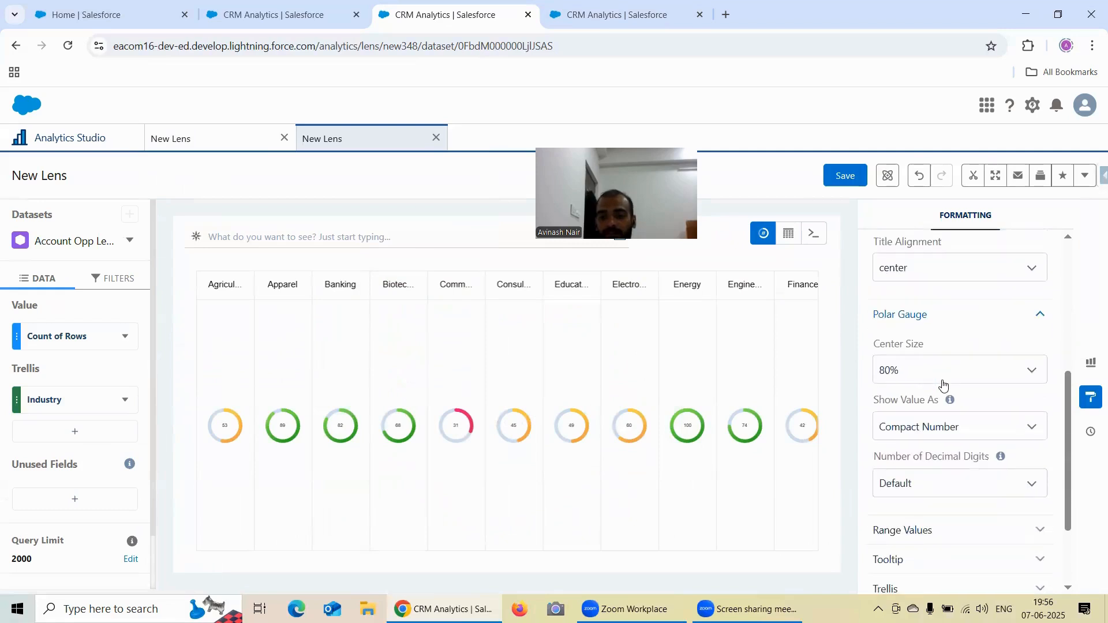
{"action": "left_click", "coordinate": [918, 381]}
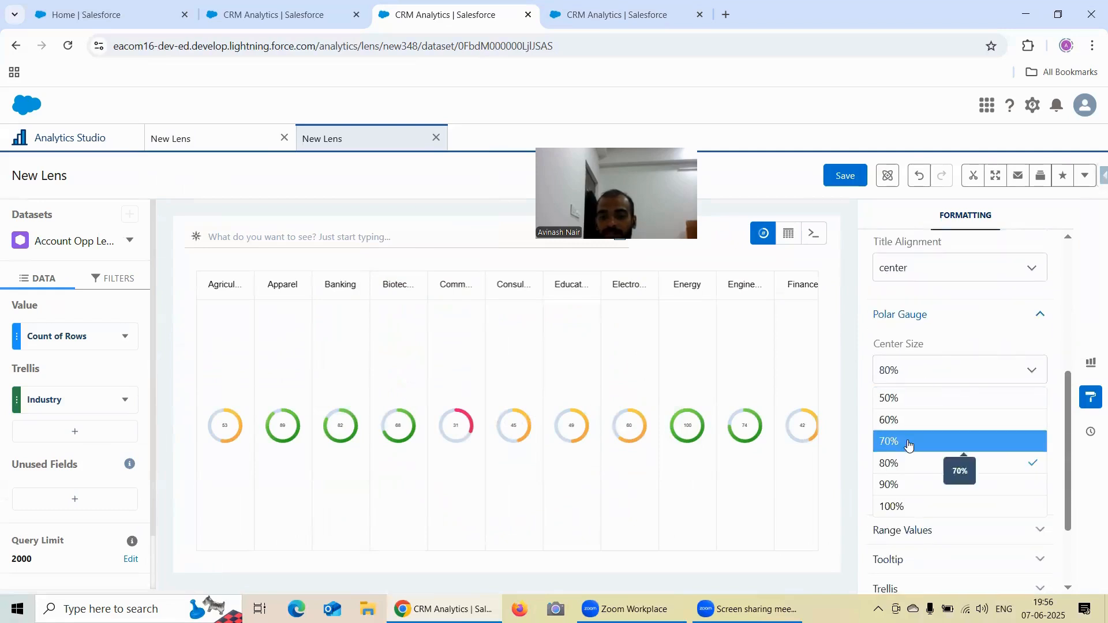
{"action": "left_click", "coordinate": [908, 444]}
{"action": "scroll", "coordinate": [940, 386], "scroll_direction": "down", "scroll_amount": 1}
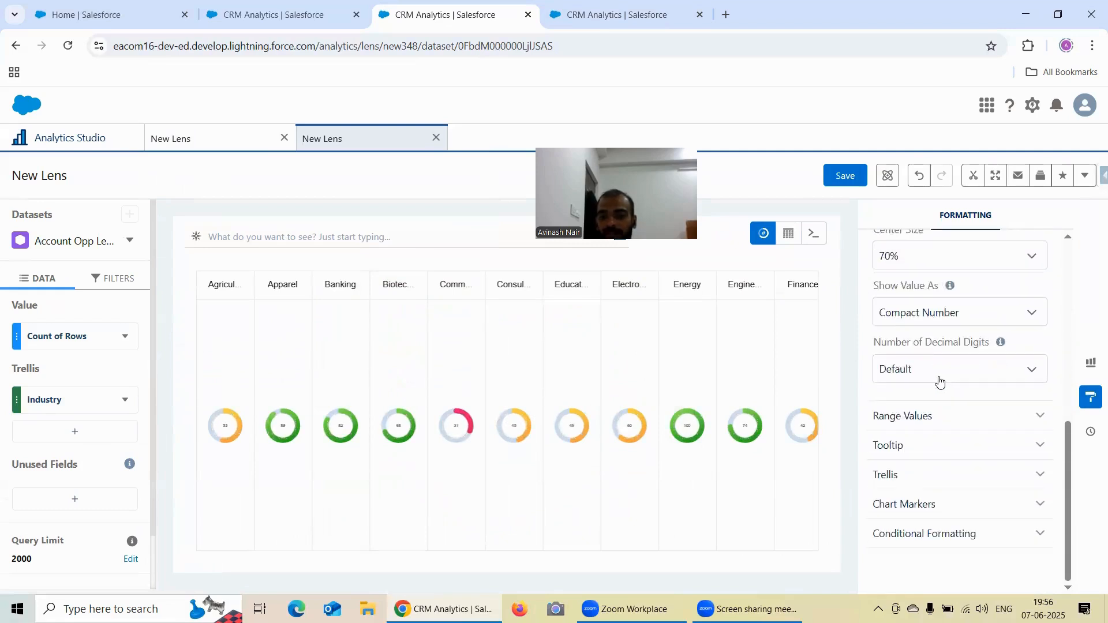
- Expand the Range Values and Trellis sections and set the trellis Type to Wrap
{"action": "left_click", "coordinate": [927, 416]}
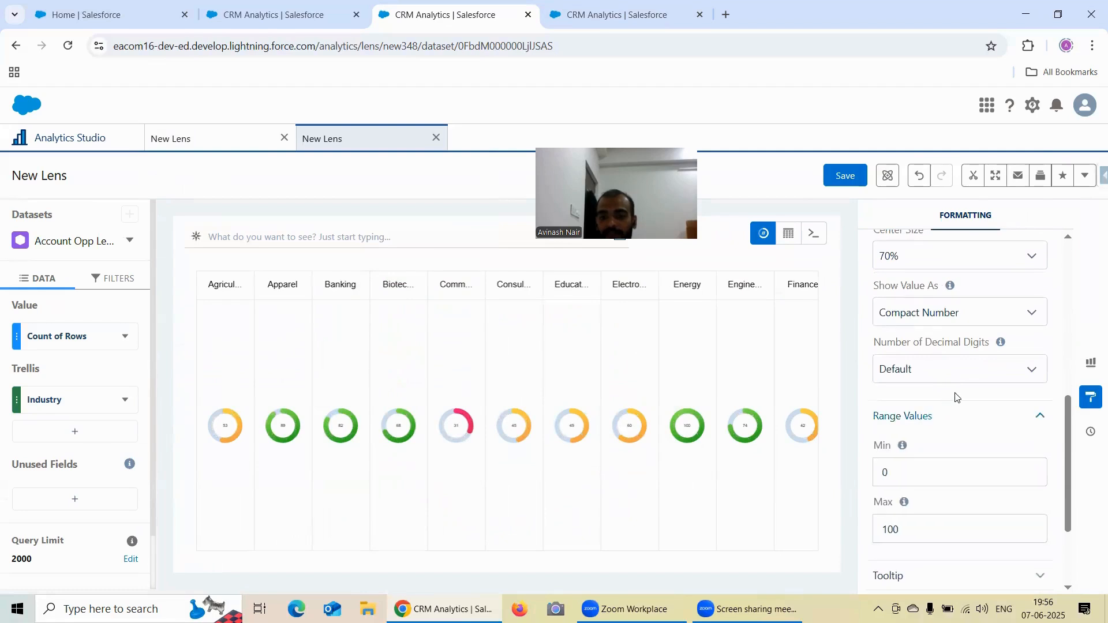
{"action": "scroll", "coordinate": [954, 397], "scroll_direction": "down", "scroll_amount": 2}
{"action": "left_click", "coordinate": [934, 473]}
{"action": "scroll", "coordinate": [969, 439], "scroll_direction": "down", "scroll_amount": 2}
{"action": "scroll", "coordinate": [967, 421], "scroll_direction": "down", "scroll_amount": 1}
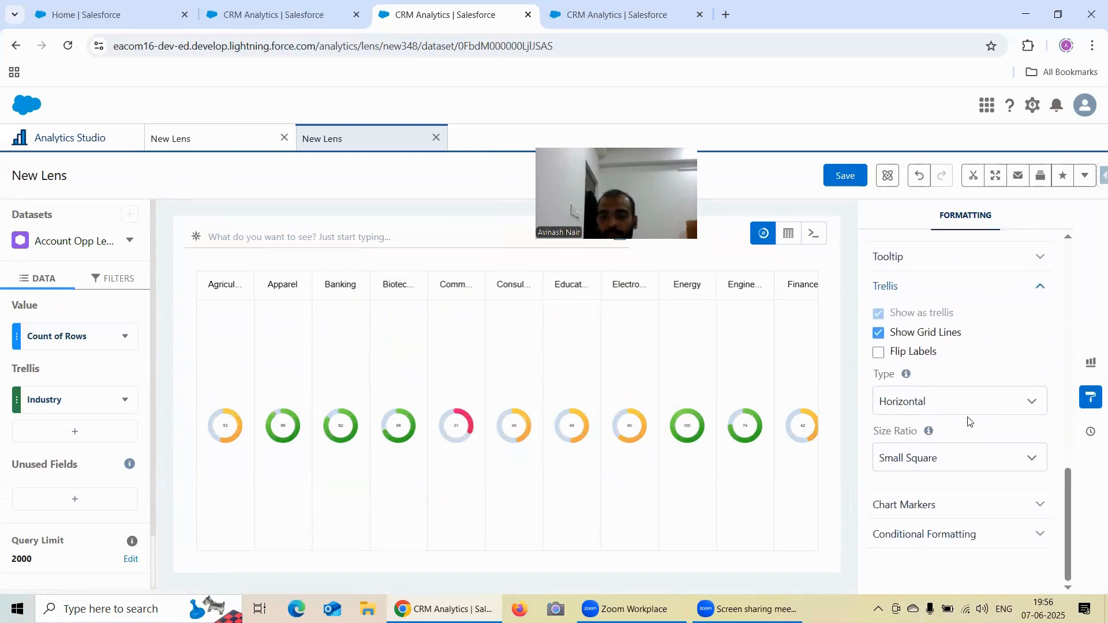
{"action": "left_click", "coordinate": [942, 402]}
{"action": "left_click", "coordinate": [937, 496]}
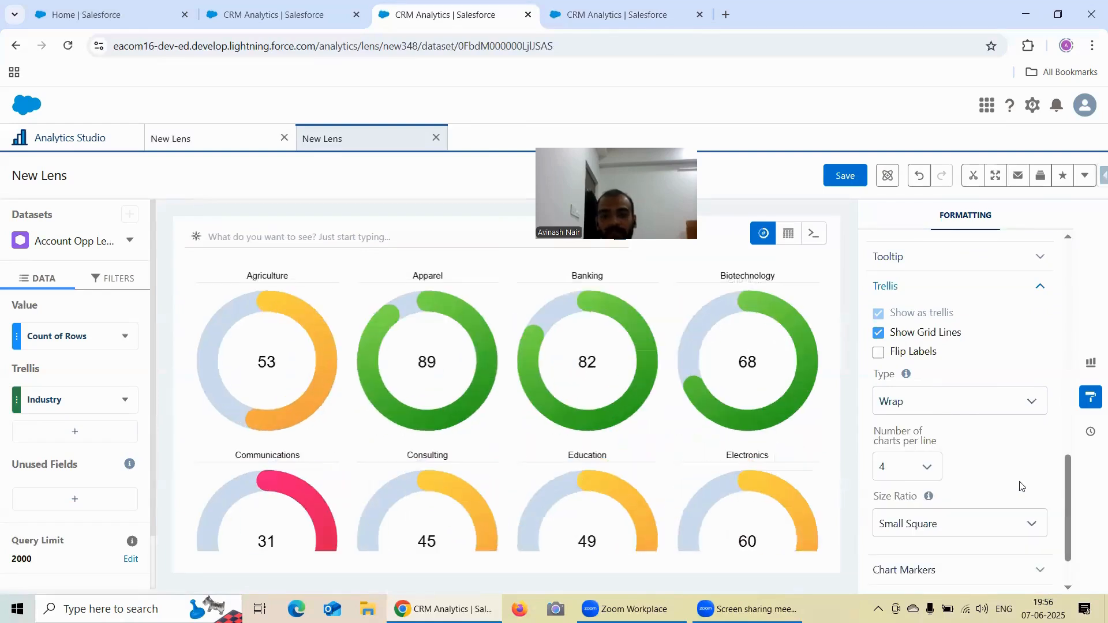
- Set the Max range value of the industry polar gauges to 70
{"action": "scroll", "coordinate": [952, 422], "scroll_direction": "up", "scroll_amount": 4}
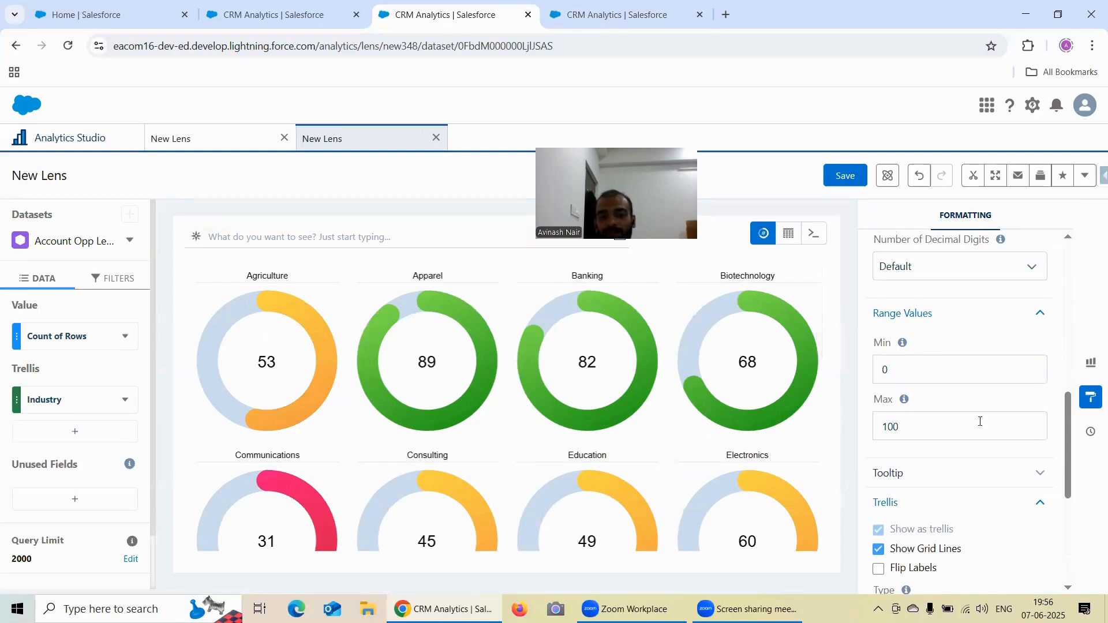
{"action": "key", "text": "BackSpace"}
{"action": "key", "text": "BackSpace"}
{"action": "key", "text": "BackSpace"}
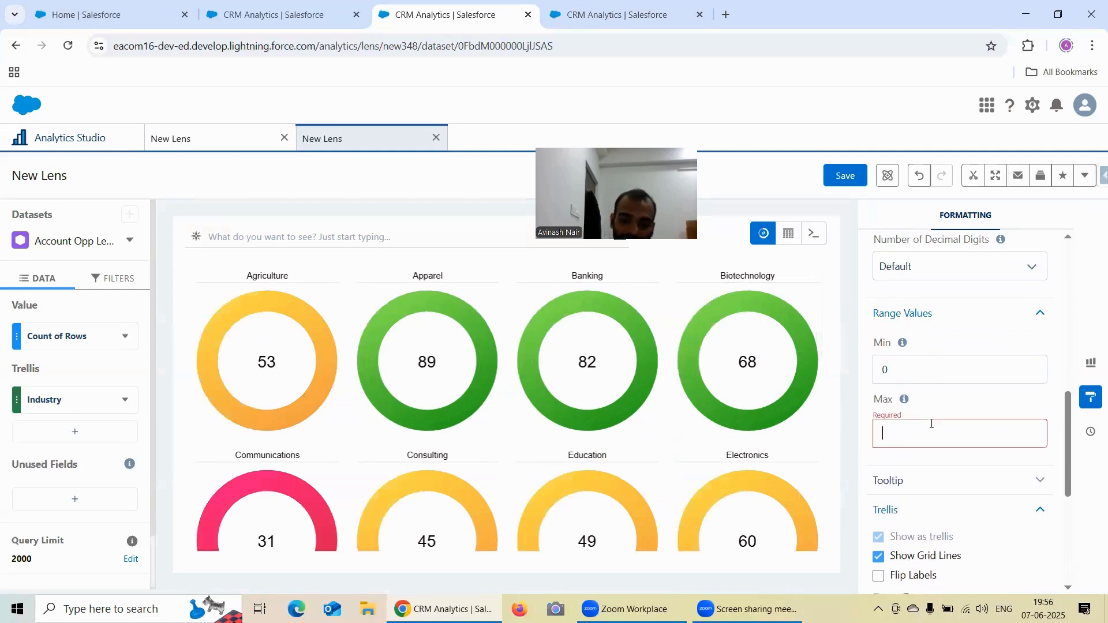
{"action": "type", "text": "70"}
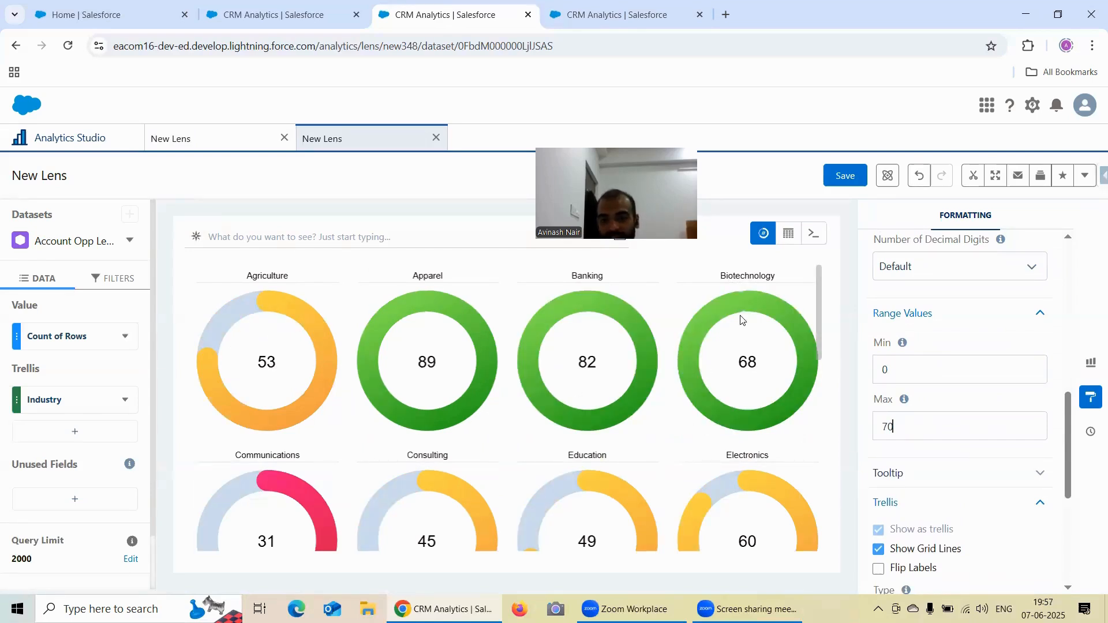
- Examine how full the industry polar gauges are drawn relative to the maximum of 70
{"action": "mouse_move", "coordinate": [743, 298]}
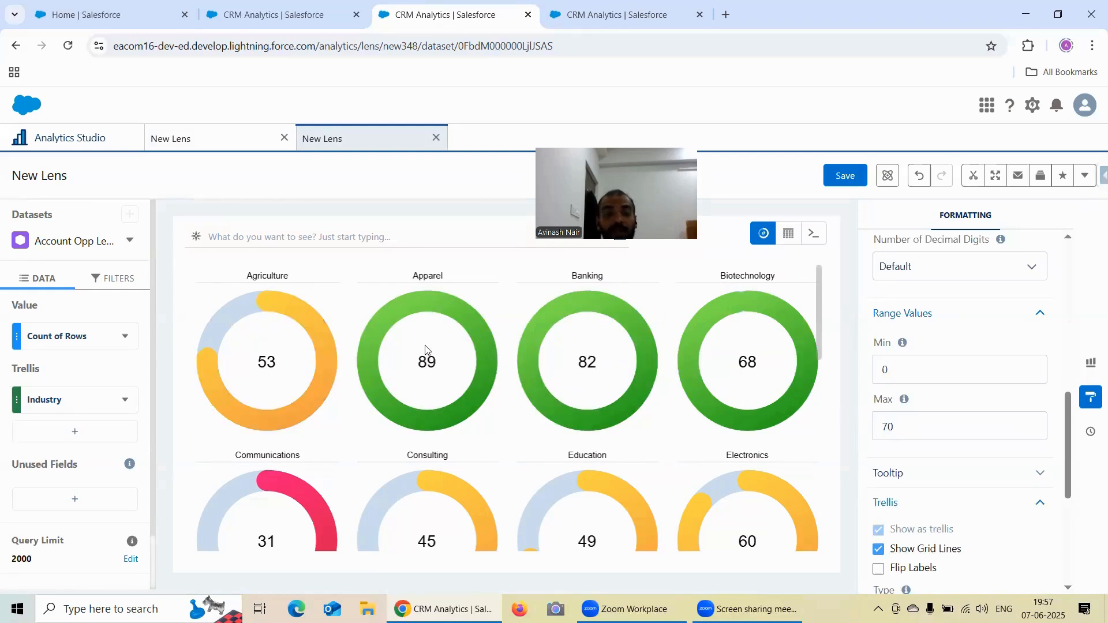
{"action": "scroll", "coordinate": [577, 404], "scroll_direction": "down", "scroll_amount": 1}
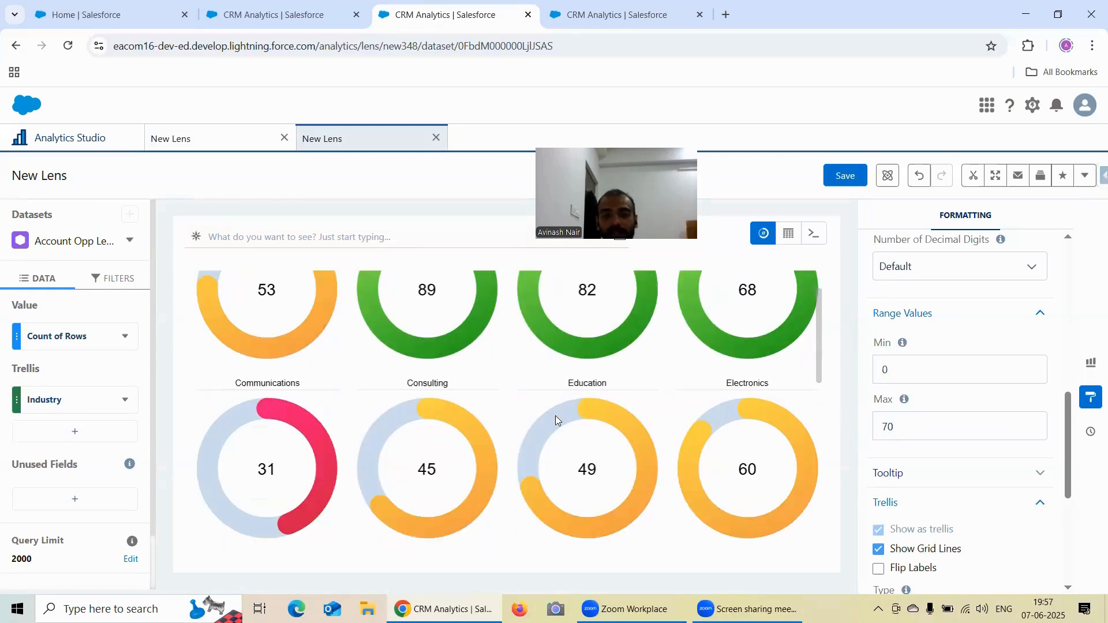
{"action": "scroll", "coordinate": [520, 407], "scroll_direction": "up", "scroll_amount": 1}
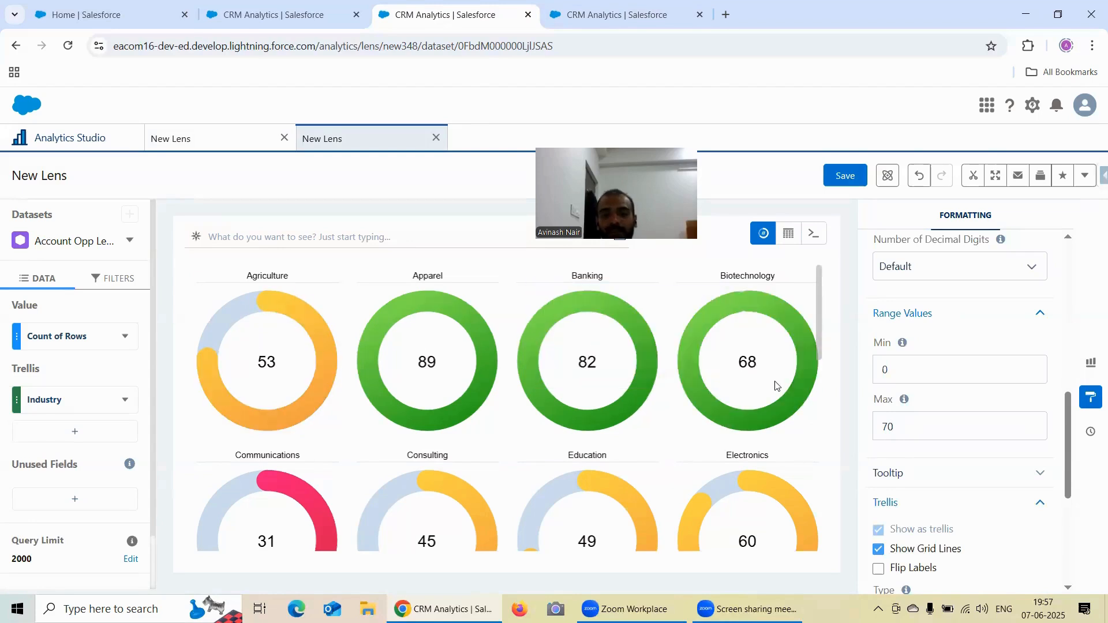
{"action": "scroll", "coordinate": [510, 439], "scroll_direction": "down", "scroll_amount": 2}
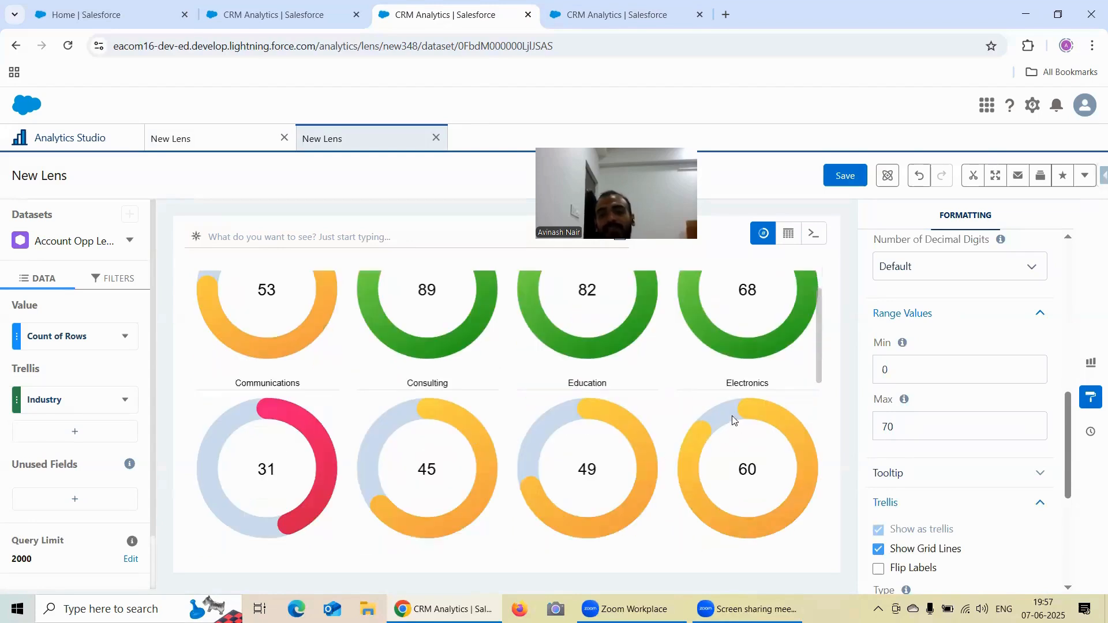
{"action": "scroll", "coordinate": [917, 414], "scroll_direction": "up", "scroll_amount": 3}
{"action": "scroll", "coordinate": [735, 396], "scroll_direction": "up", "scroll_amount": 2}
{"action": "scroll", "coordinate": [1011, 416], "scroll_direction": "down", "scroll_amount": 1}
{"action": "scroll", "coordinate": [1011, 416], "scroll_direction": "down", "scroll_amount": 2}
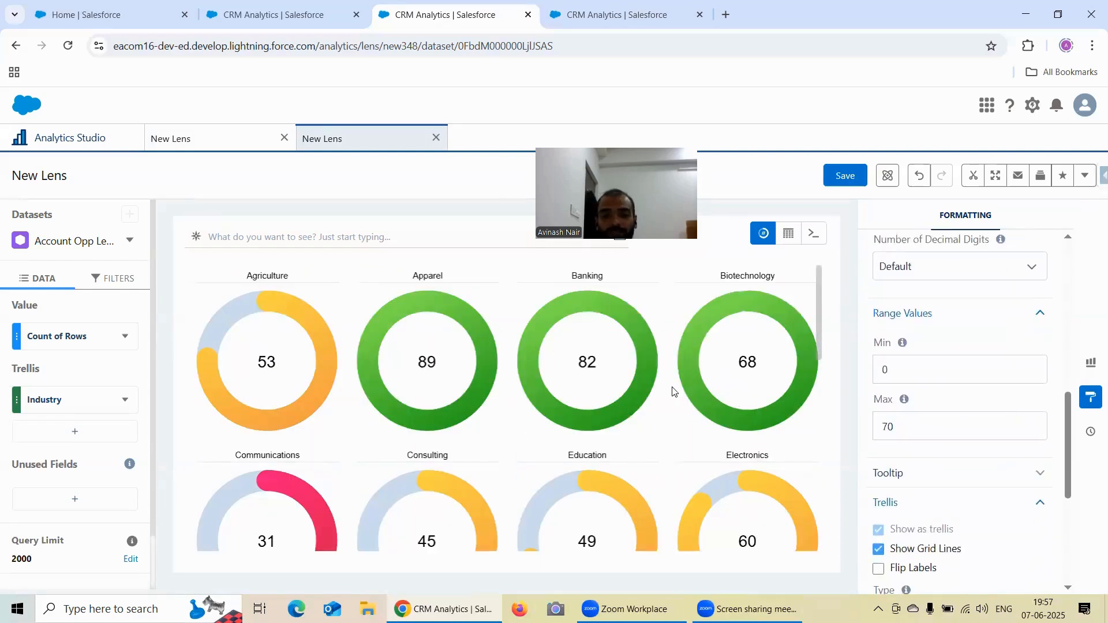
- Expand Conditional Formatting and examine its Apply Conditional Formatting To setting along with the colours of the industry gauges
{"action": "scroll", "coordinate": [1023, 422], "scroll_direction": "down", "scroll_amount": 5}
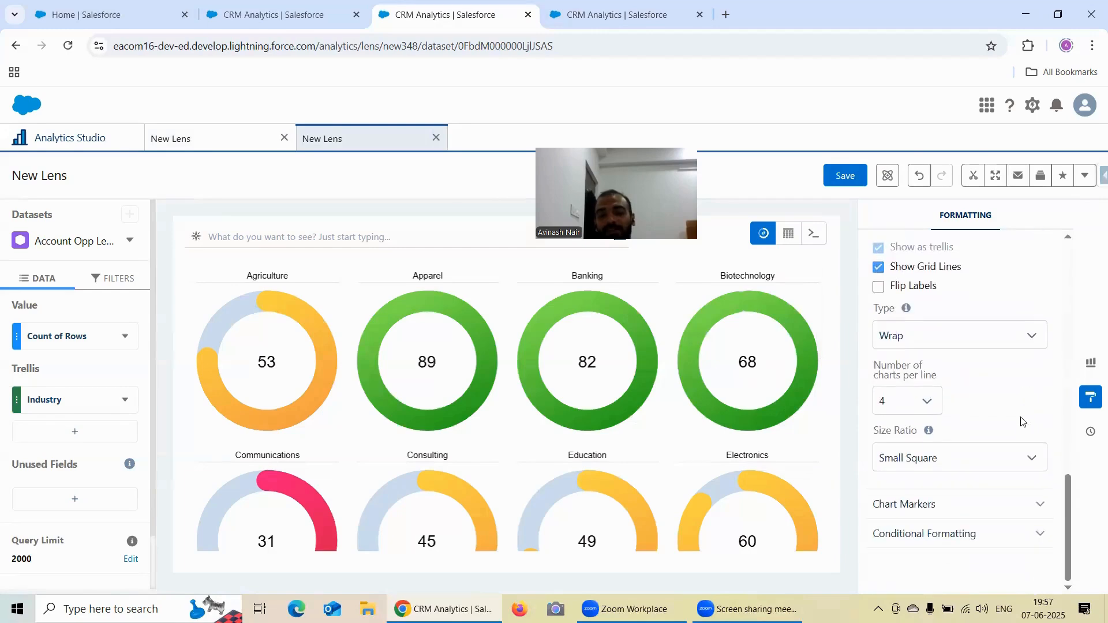
{"action": "left_click", "coordinate": [969, 535]}
{"action": "scroll", "coordinate": [968, 417], "scroll_direction": "down", "scroll_amount": 3}
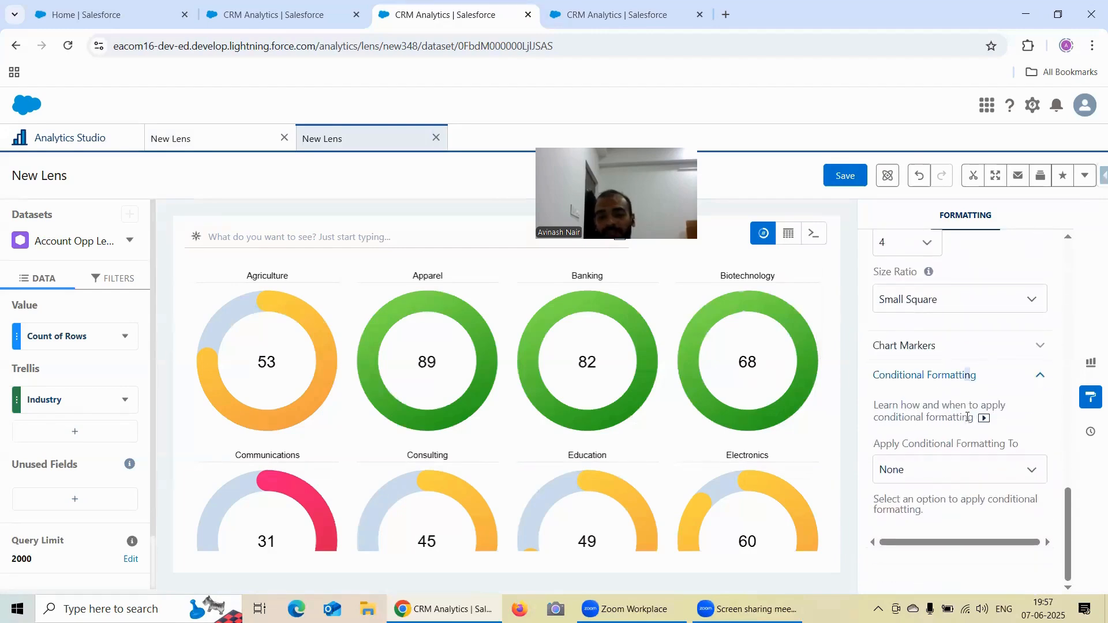
{"action": "scroll", "coordinate": [634, 438], "scroll_direction": "down", "scroll_amount": 10}
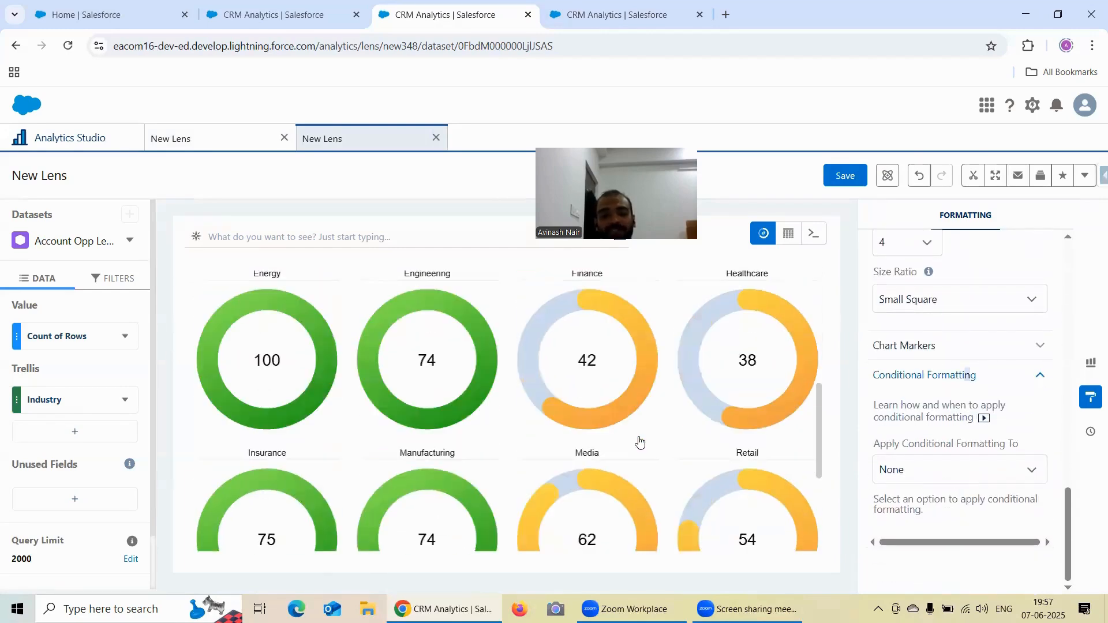
{"action": "scroll", "coordinate": [639, 442], "scroll_direction": "up", "scroll_amount": 10}
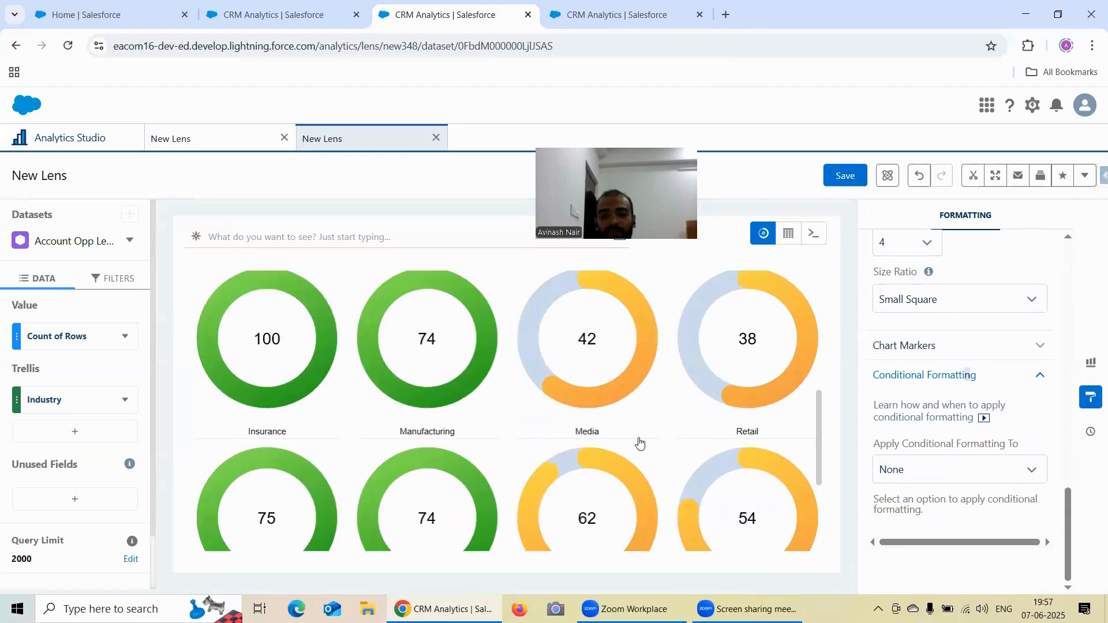
{"action": "scroll", "coordinate": [638, 443], "scroll_direction": "up", "scroll_amount": 1}
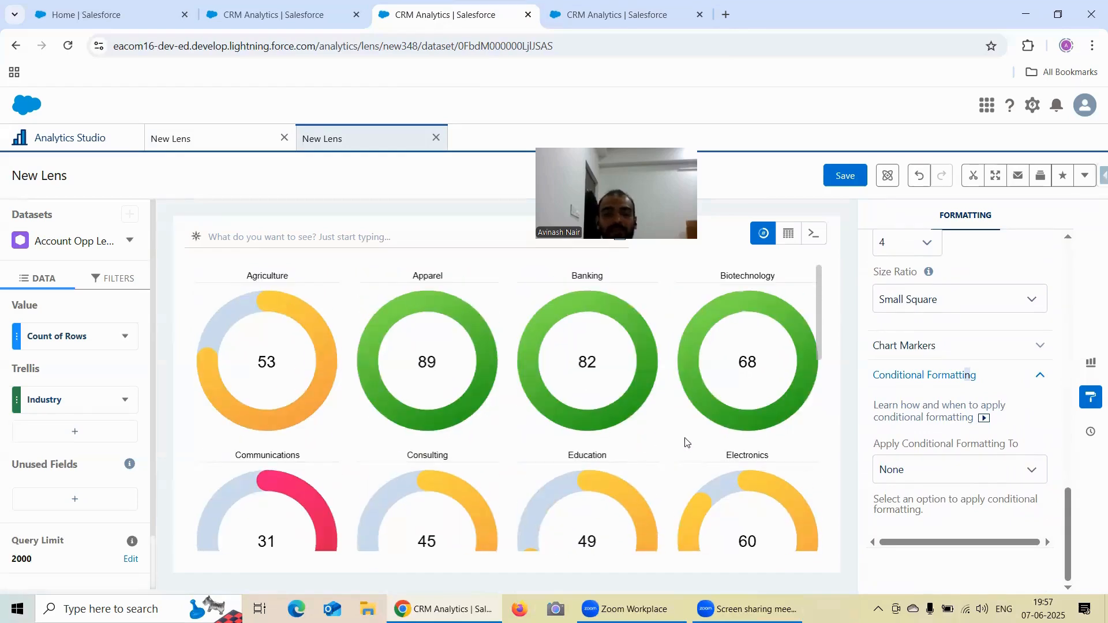
{"action": "scroll", "coordinate": [717, 433], "scroll_direction": "down", "scroll_amount": 6}
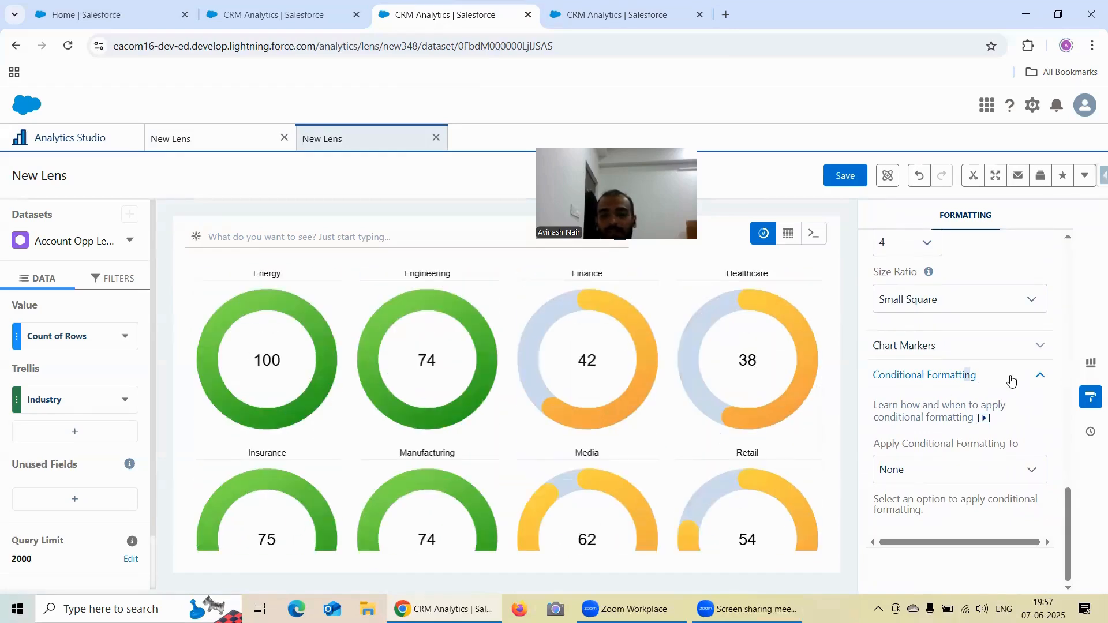
{"action": "scroll", "coordinate": [1013, 381], "scroll_direction": "up", "scroll_amount": 1}
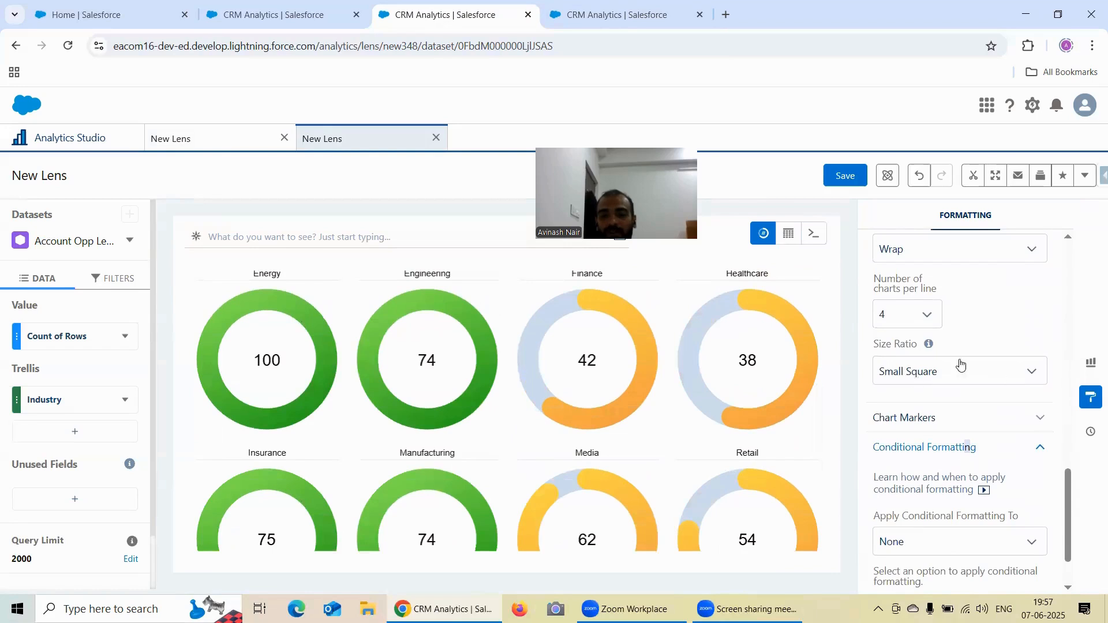
{"action": "scroll", "coordinate": [960, 363], "scroll_direction": "up", "scroll_amount": 1}
- Switch to the browser tab with the flat gauge lens and open another new lens on the Account Opp Left Join dataset
{"action": "left_click", "coordinate": [577, 16]}
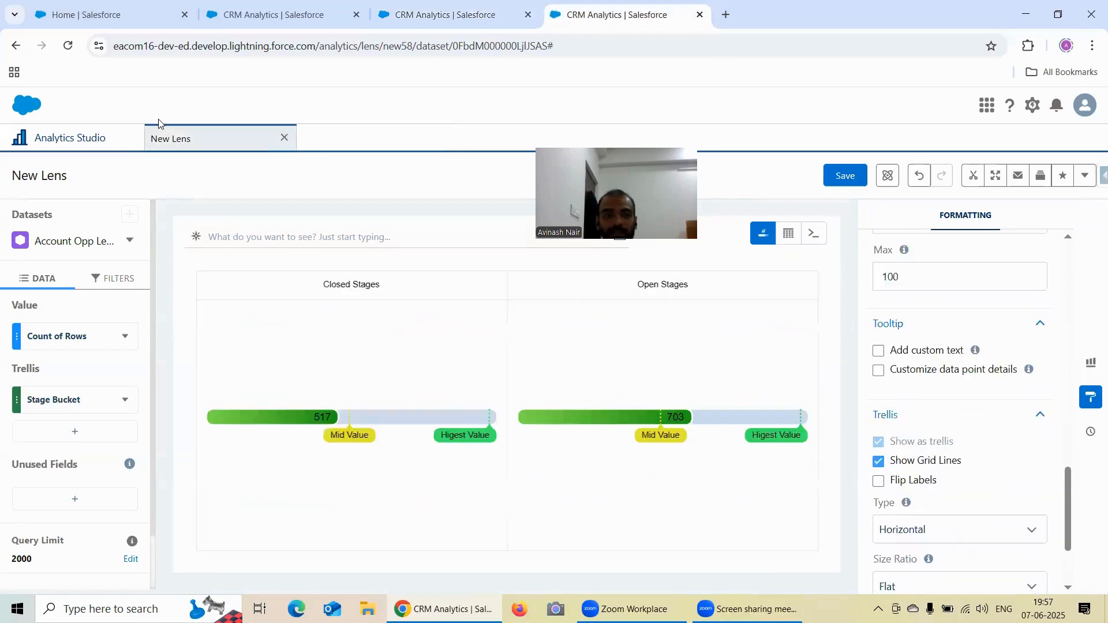
{"action": "left_click", "coordinate": [75, 139]}
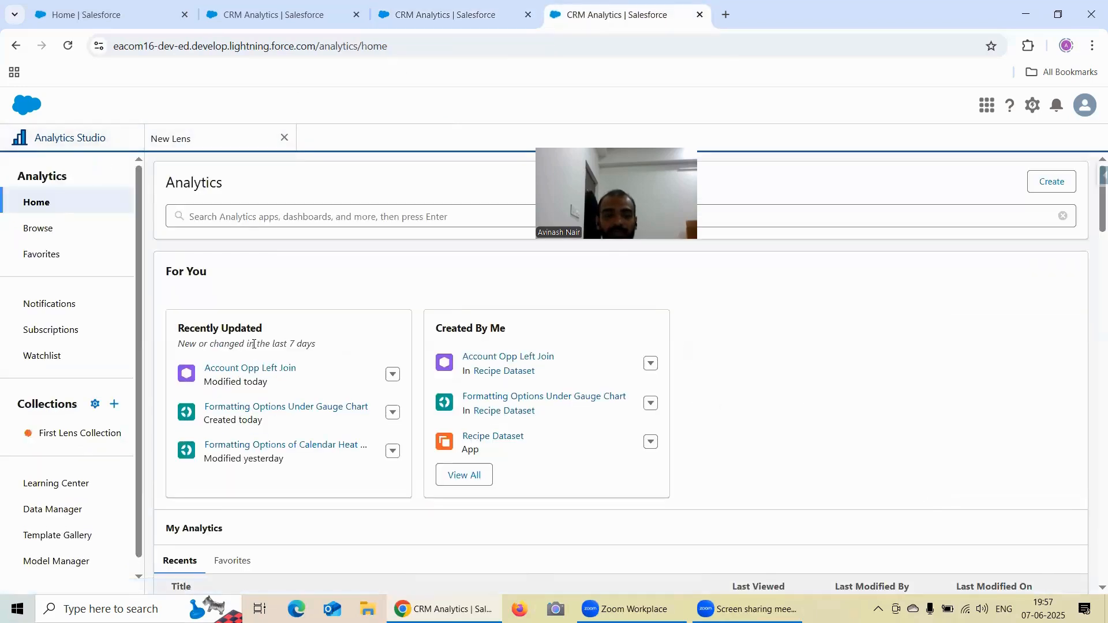
{"action": "left_click", "coordinate": [248, 366]}
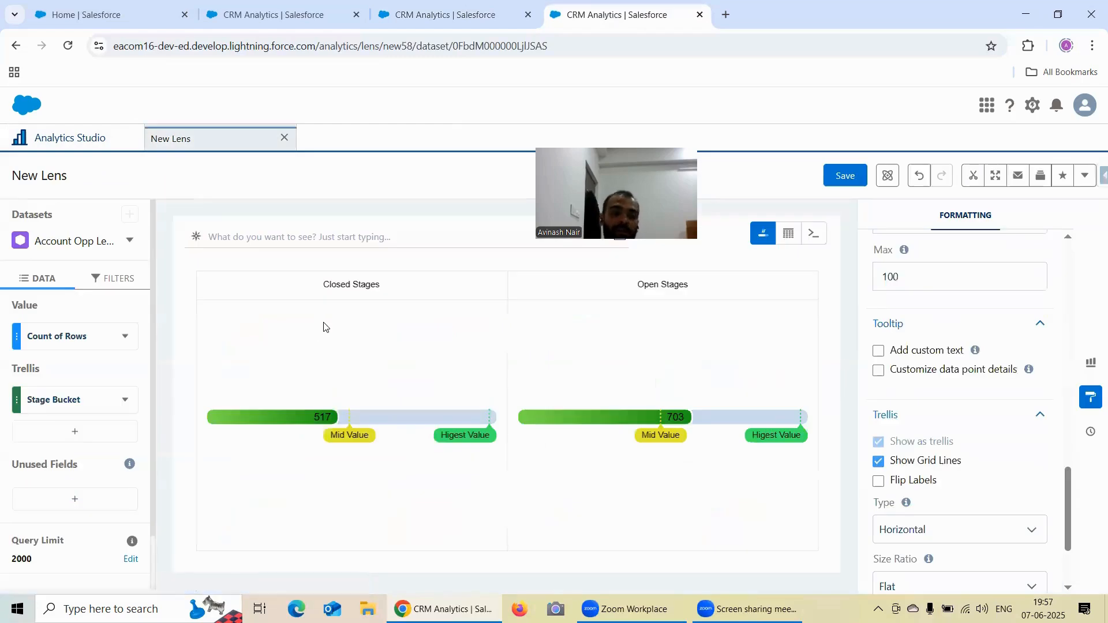
{"action": "left_click", "coordinate": [49, 137]}
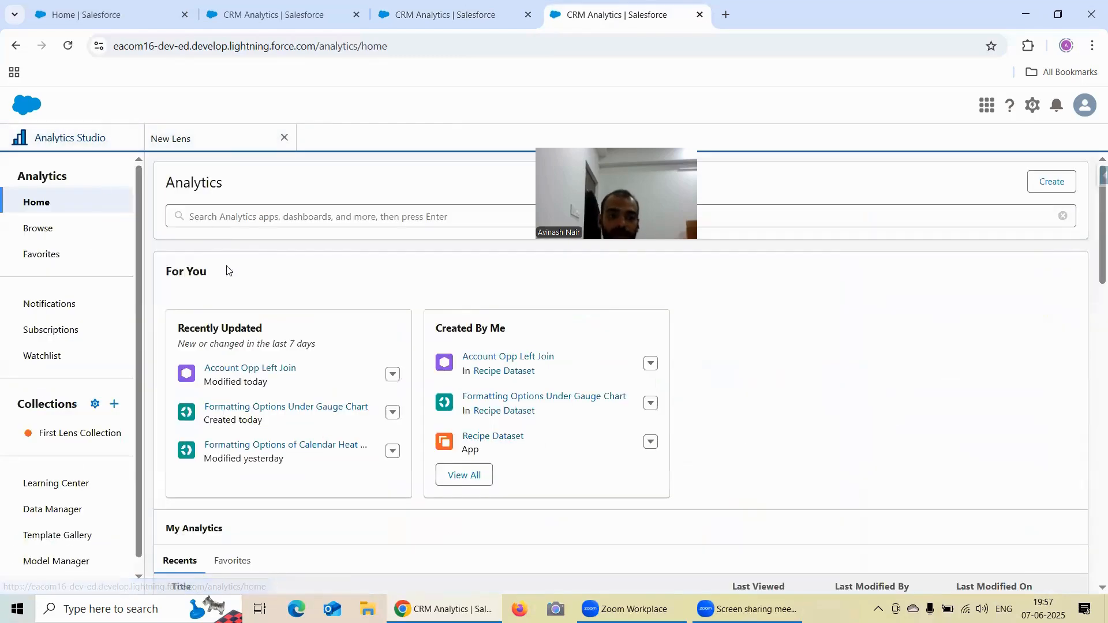
{"action": "left_click", "coordinate": [257, 368]}
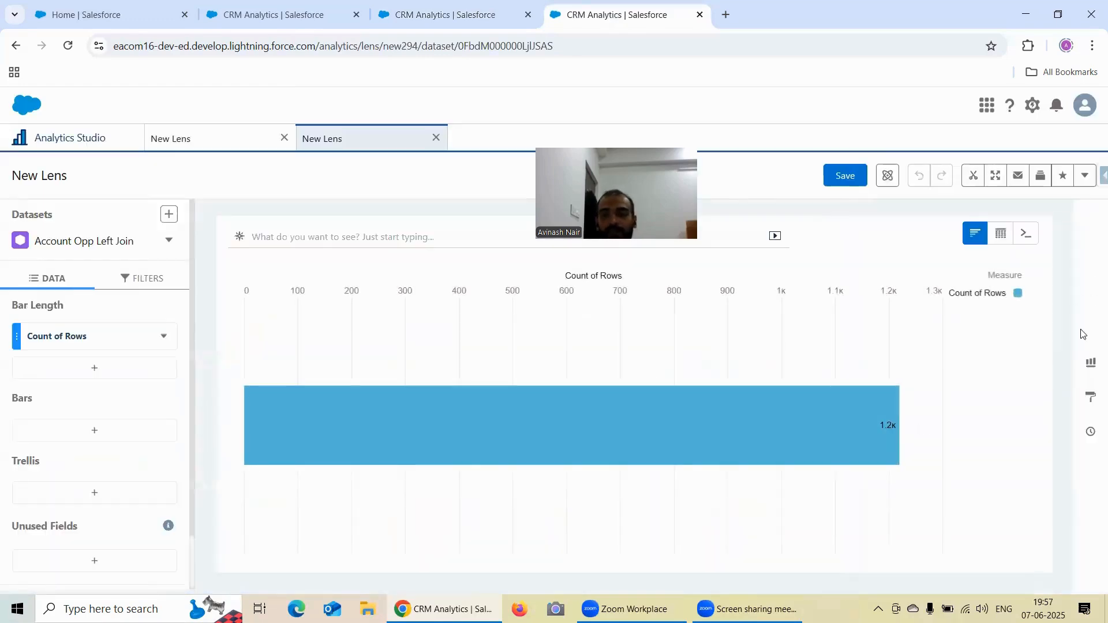
- Change the new lens to a Flat Gauge chart and add Industry as its trellis field
{"action": "left_click", "coordinate": [1090, 363]}
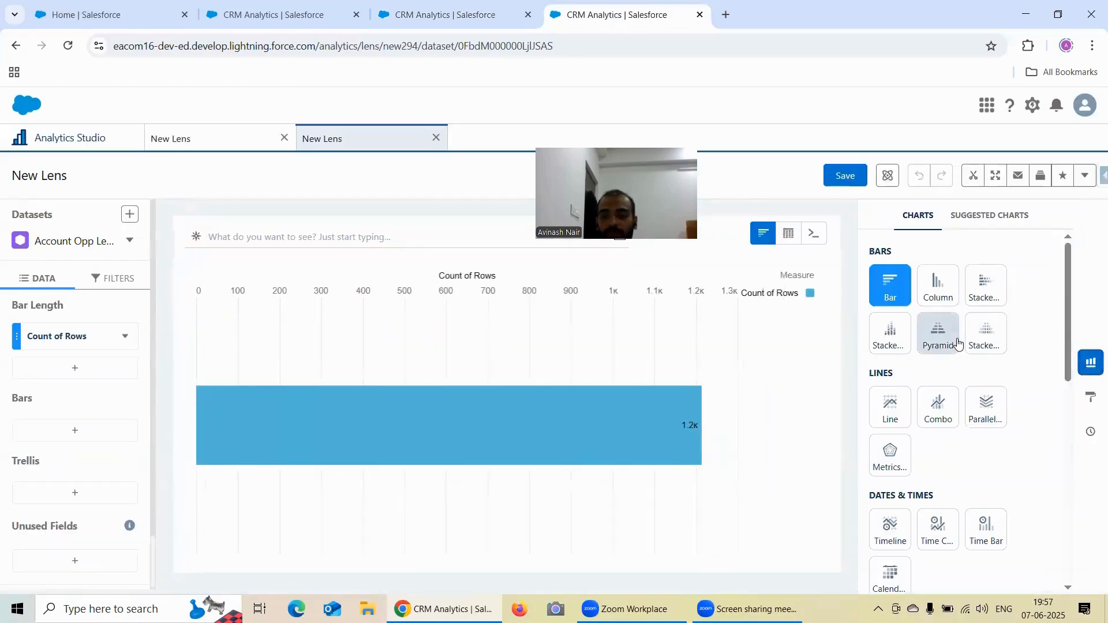
{"action": "scroll", "coordinate": [981, 370], "scroll_direction": "down", "scroll_amount": 5}
{"action": "left_click", "coordinate": [987, 379]}
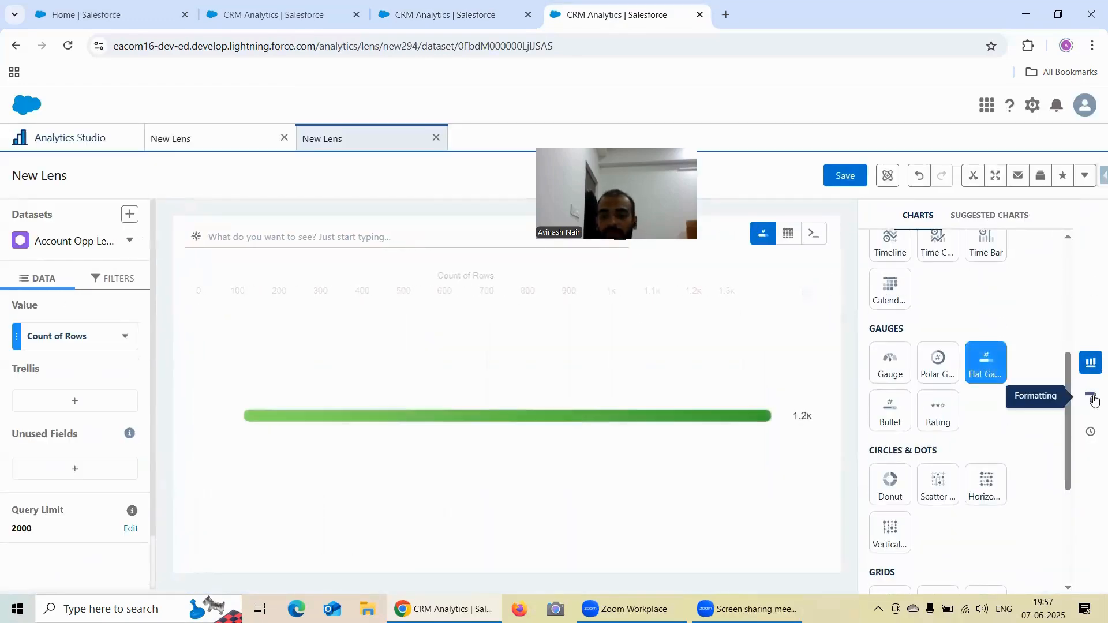
{"action": "left_click", "coordinate": [1087, 400]}
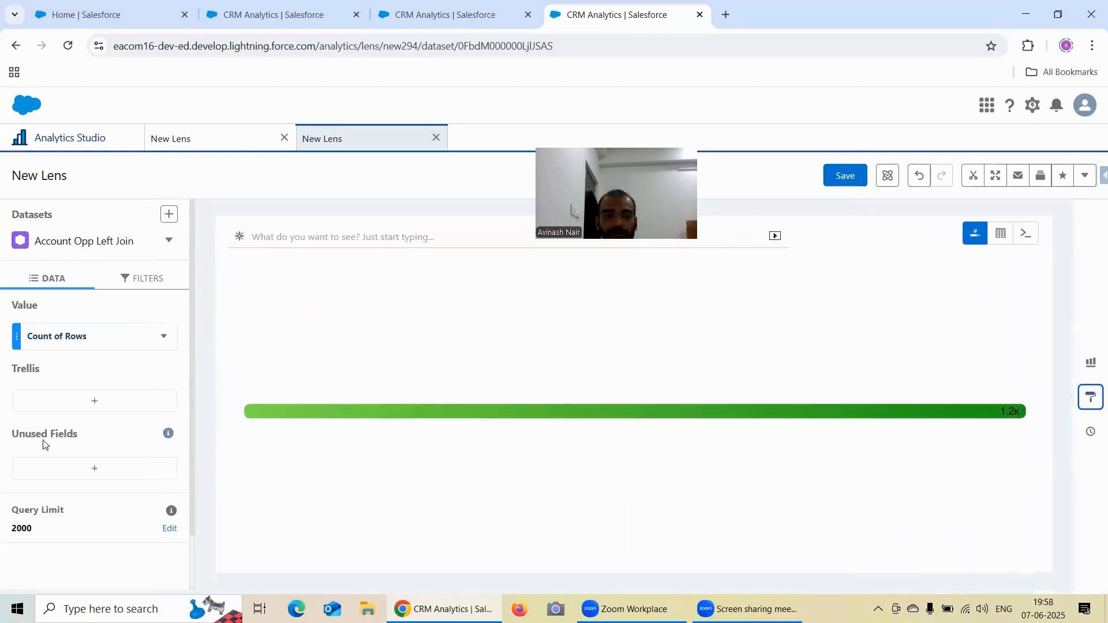
{"action": "left_click", "coordinate": [81, 402]}
{"action": "left_click", "coordinate": [271, 343]}
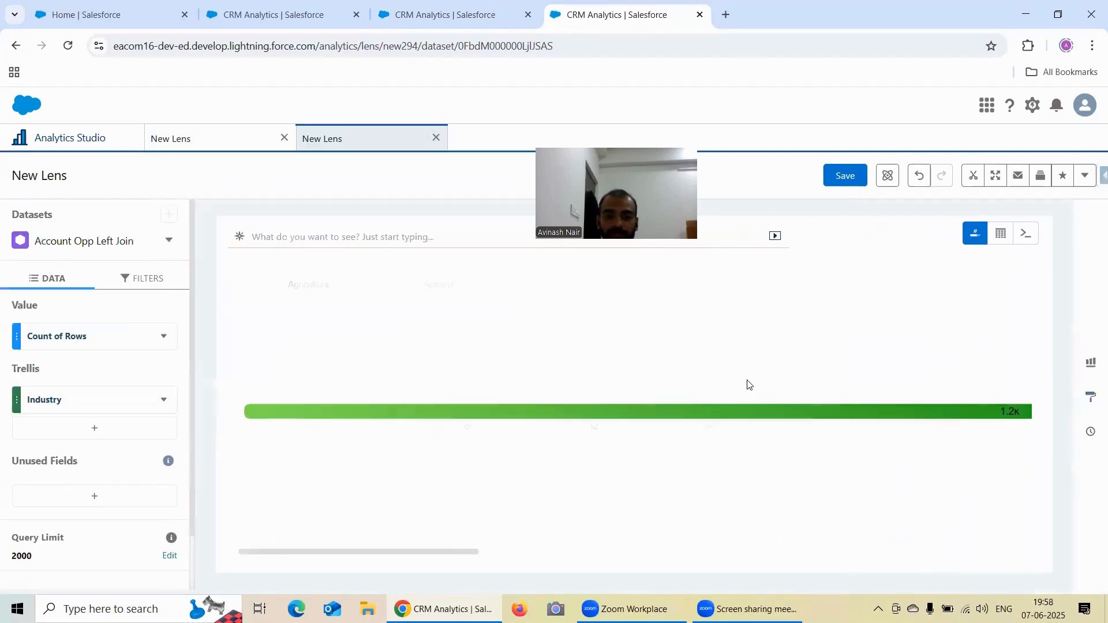
- Set the trellis Type of the industry flat gauges to Wrap and check the available Size Ratio options
{"action": "left_click", "coordinate": [1091, 398]}
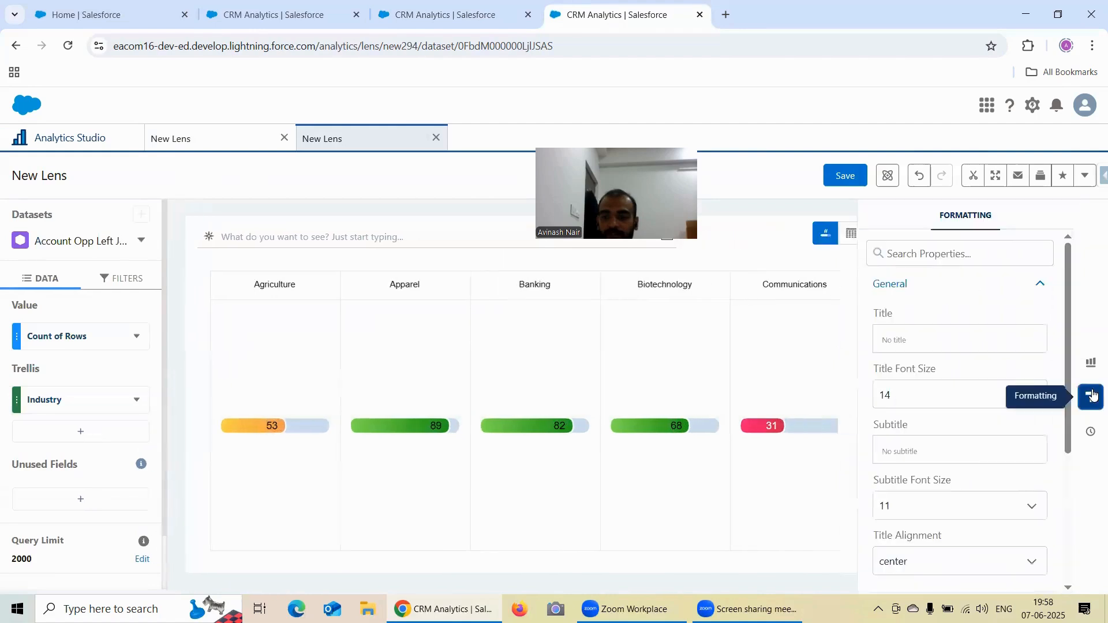
{"action": "scroll", "coordinate": [1020, 372], "scroll_direction": "down", "scroll_amount": 4}
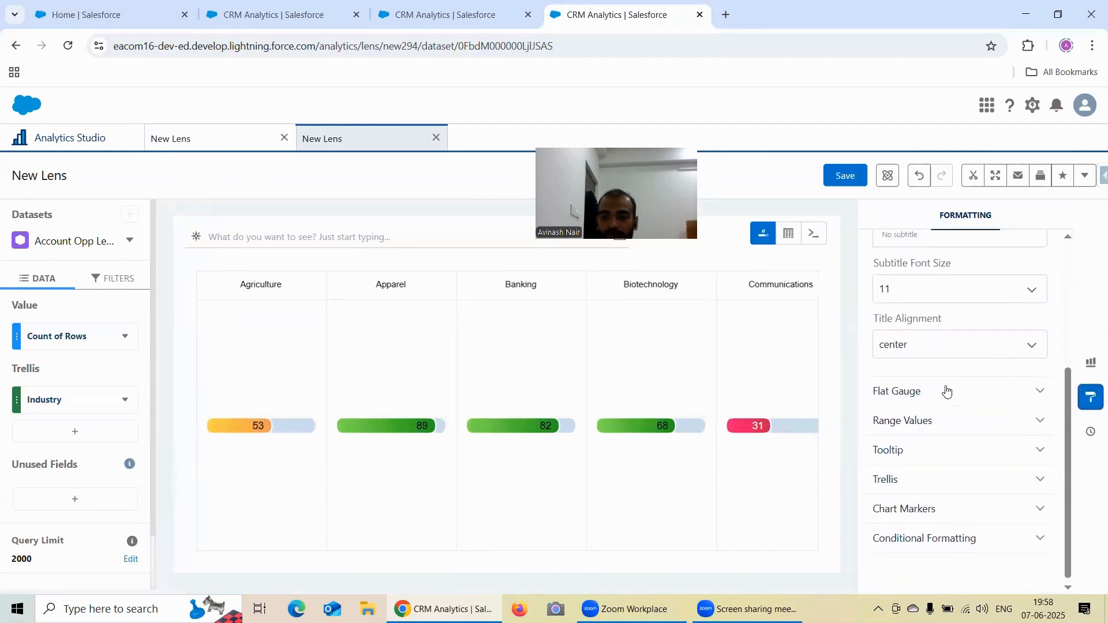
{"action": "left_click", "coordinate": [947, 391]}
{"action": "scroll", "coordinate": [974, 398], "scroll_direction": "down", "scroll_amount": 2}
{"action": "left_click", "coordinate": [923, 477]}
{"action": "scroll", "coordinate": [935, 391], "scroll_direction": "down", "scroll_amount": 3}
{"action": "left_click", "coordinate": [920, 406]}
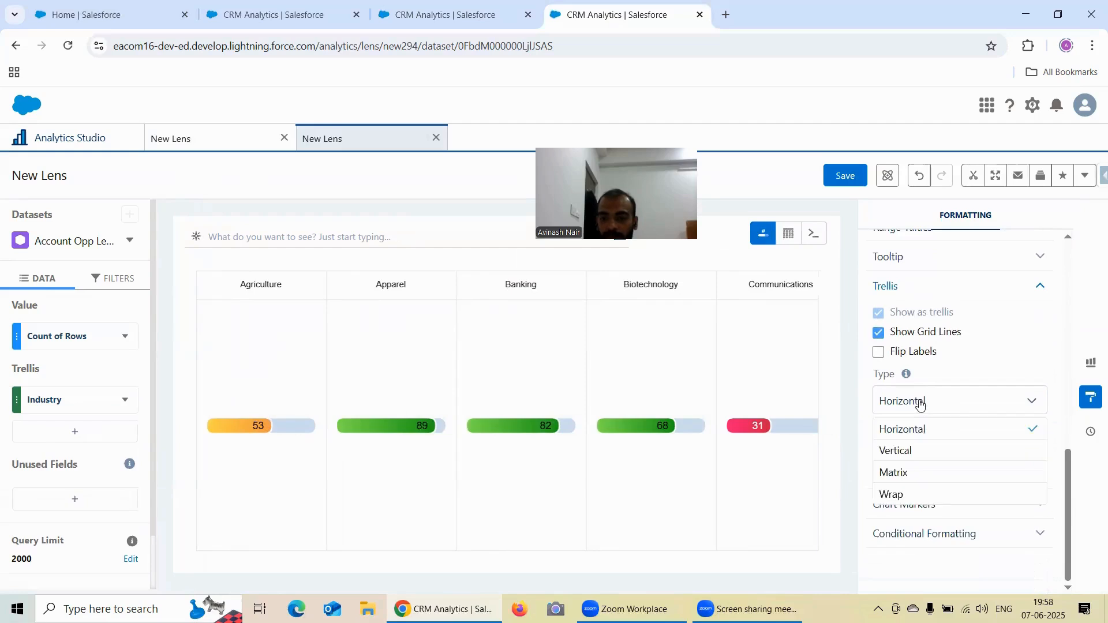
{"action": "left_click", "coordinate": [927, 495]}
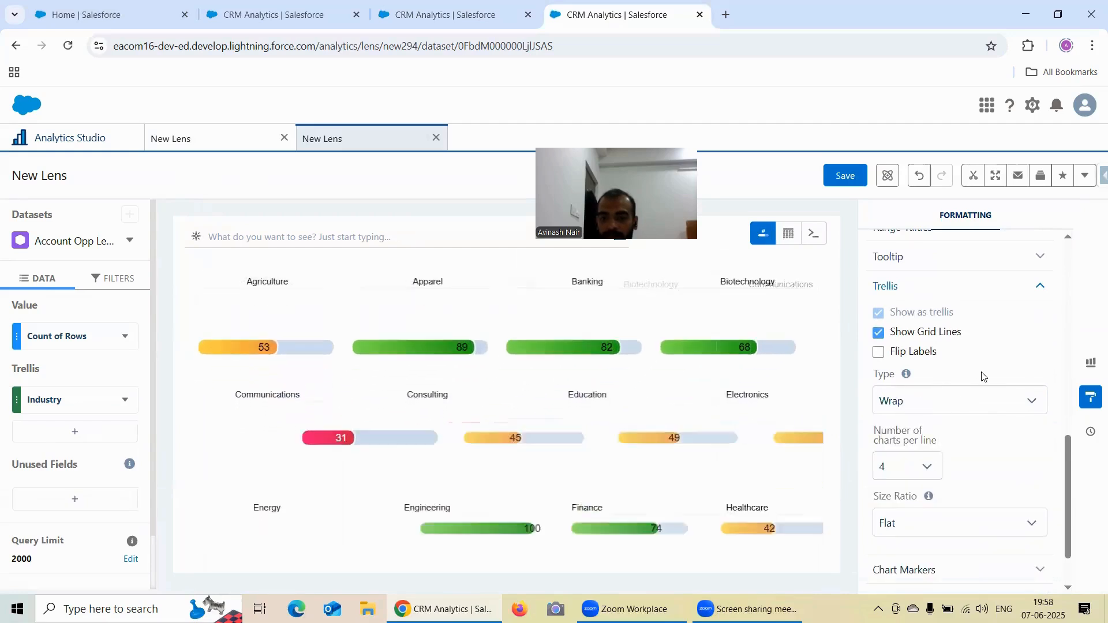
{"action": "scroll", "coordinate": [958, 392], "scroll_direction": "down", "scroll_amount": 1}
{"action": "left_click", "coordinate": [920, 456]}
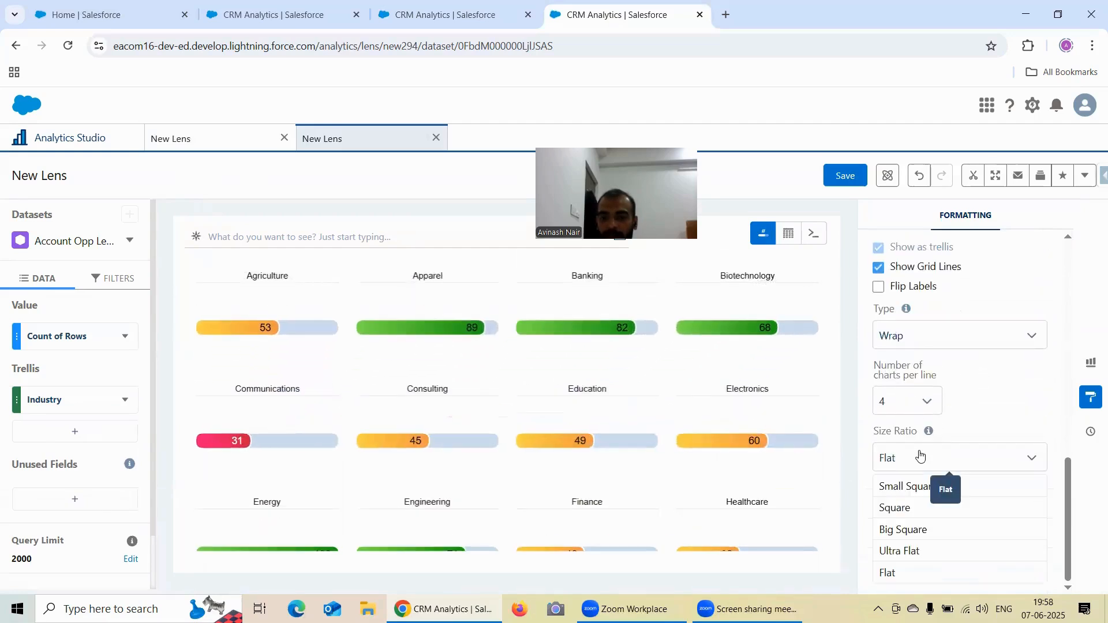
{"action": "left_click", "coordinate": [1016, 407]}
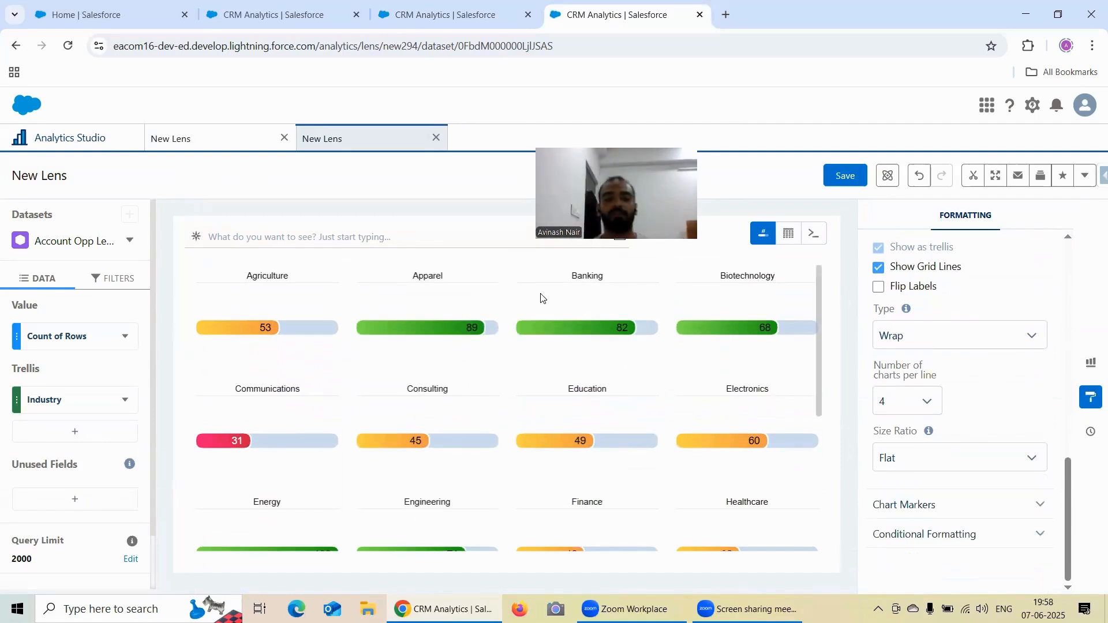
- Save the Stage Bucket polar gauge lens as "Formatting Options Under Polar Gauge Chart" in the Recipe Dataset app
{"action": "left_click", "coordinate": [425, 17]}
{"action": "left_click", "coordinate": [179, 139]}
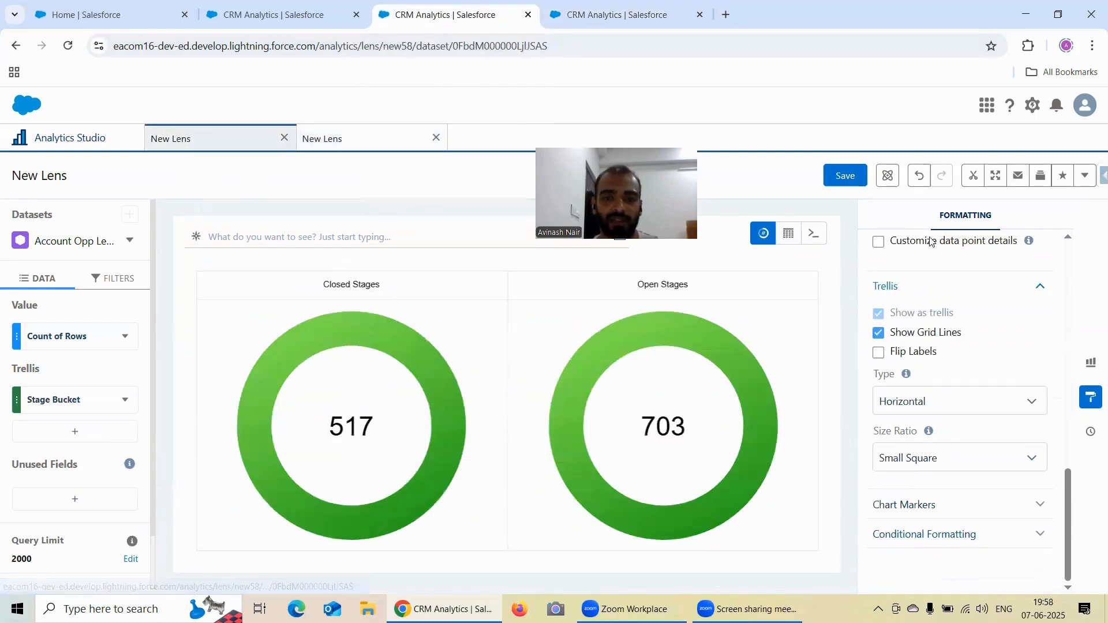
{"action": "left_click", "coordinate": [845, 177]}
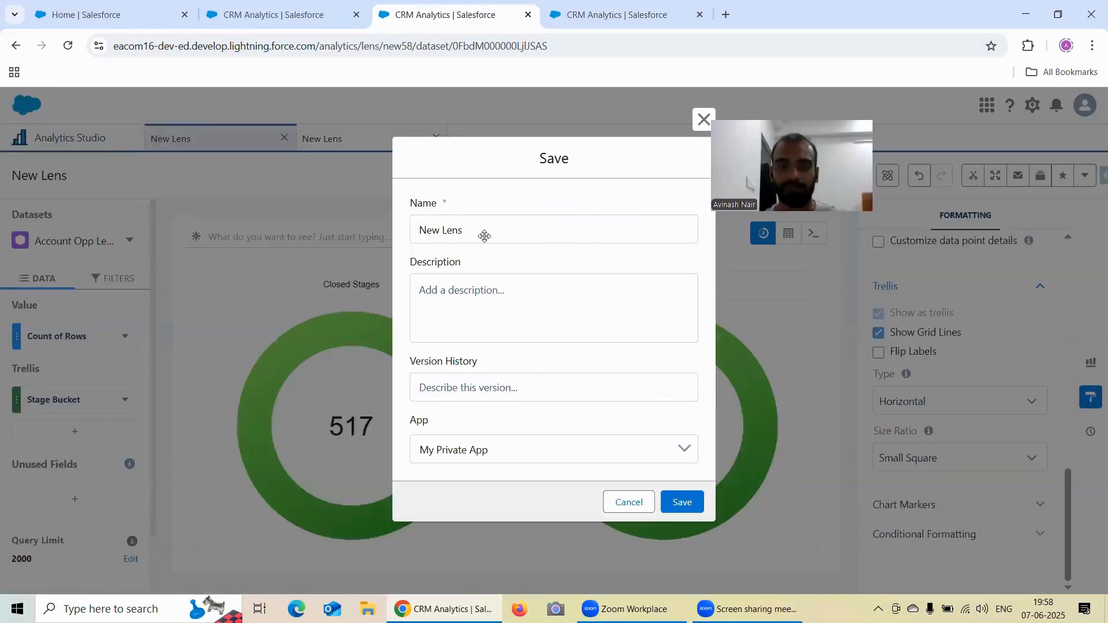
{"action": "triple_click", "coordinate": [499, 227]}
{"action": "type", "text": "Format"}
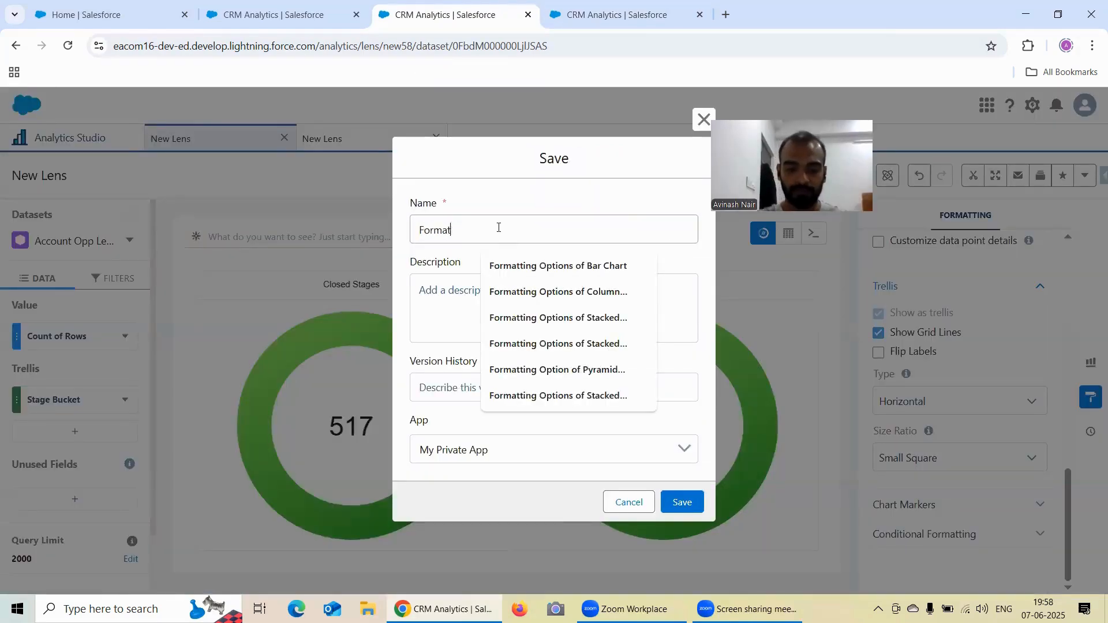
{"action": "type", "text": "ting Op"}
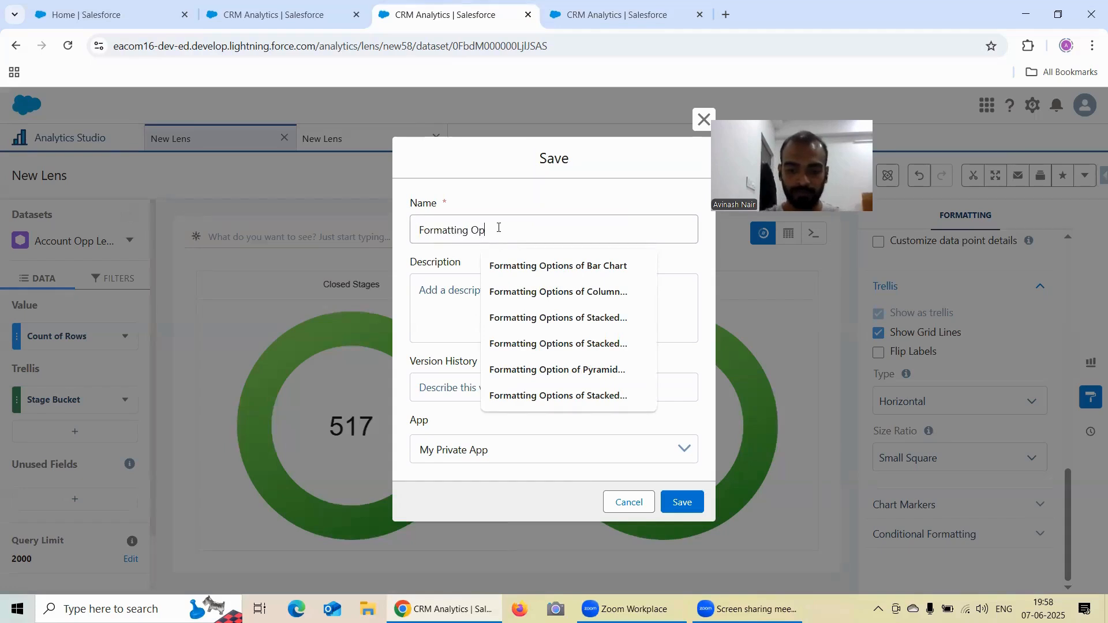
{"action": "type", "text": "tions Under"}
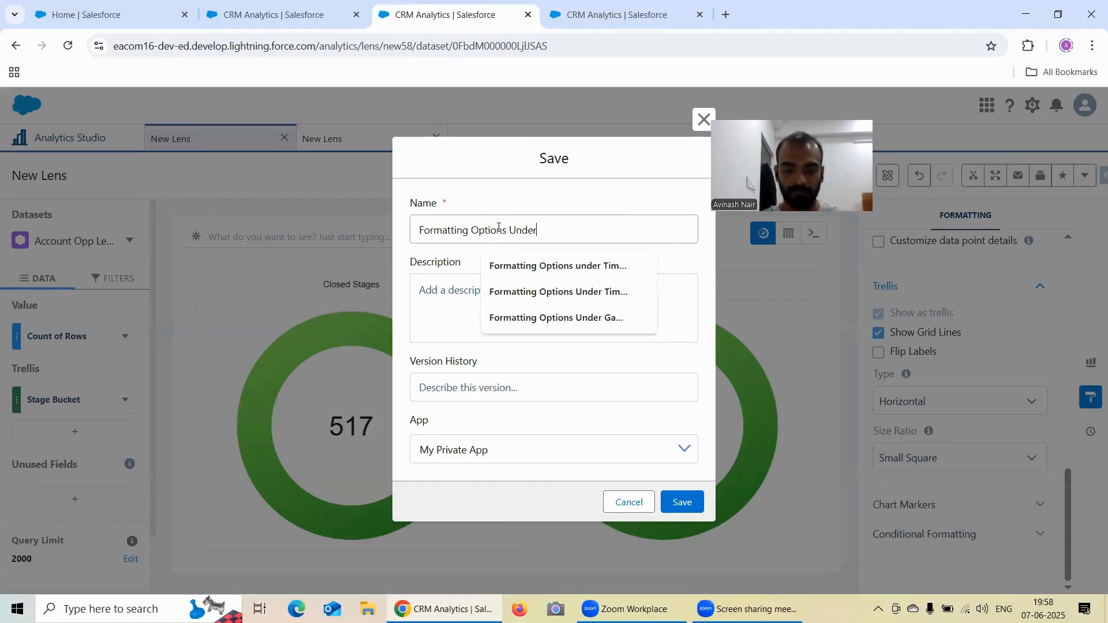
{"action": "type", "text": " Polar Gauge Chart"}
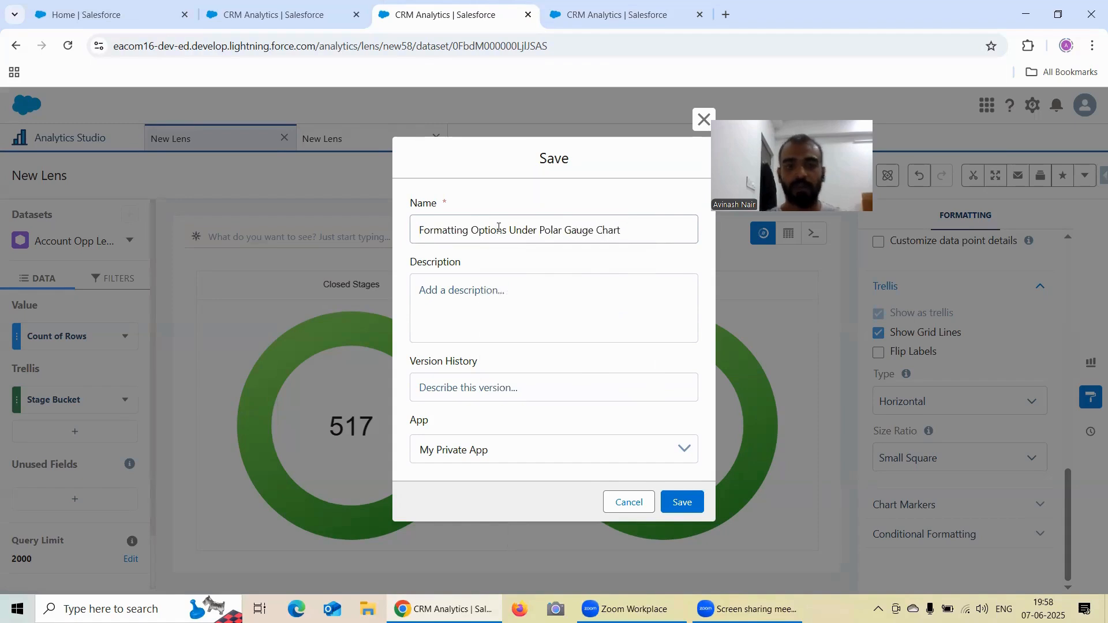
{"action": "left_click", "coordinate": [499, 445]}
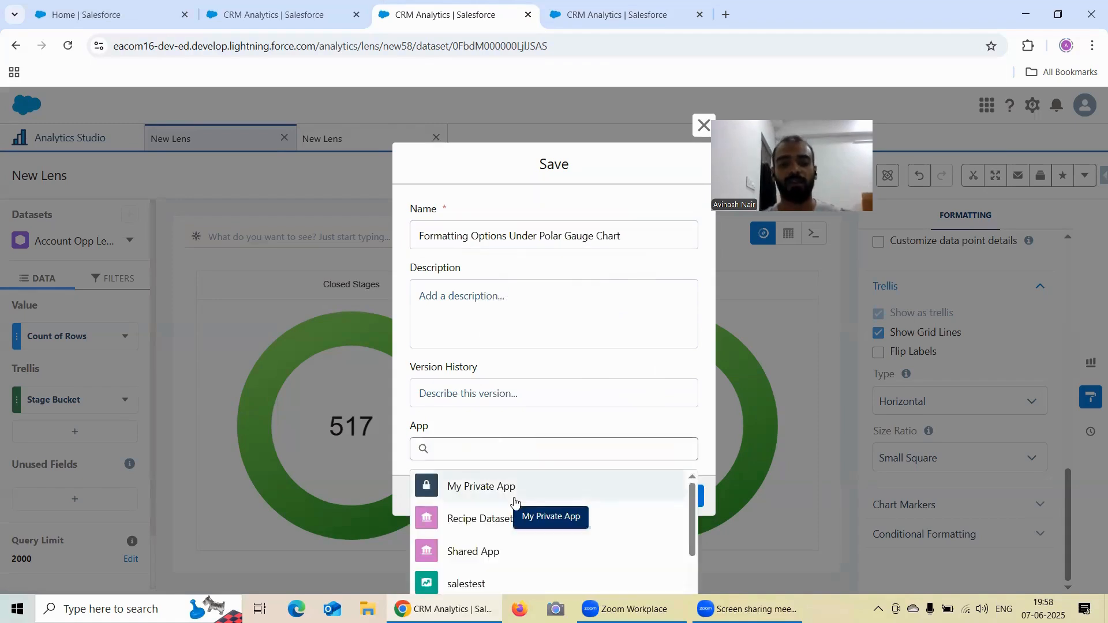
{"action": "left_click", "coordinate": [512, 510]}
{"action": "left_click", "coordinate": [682, 502]}
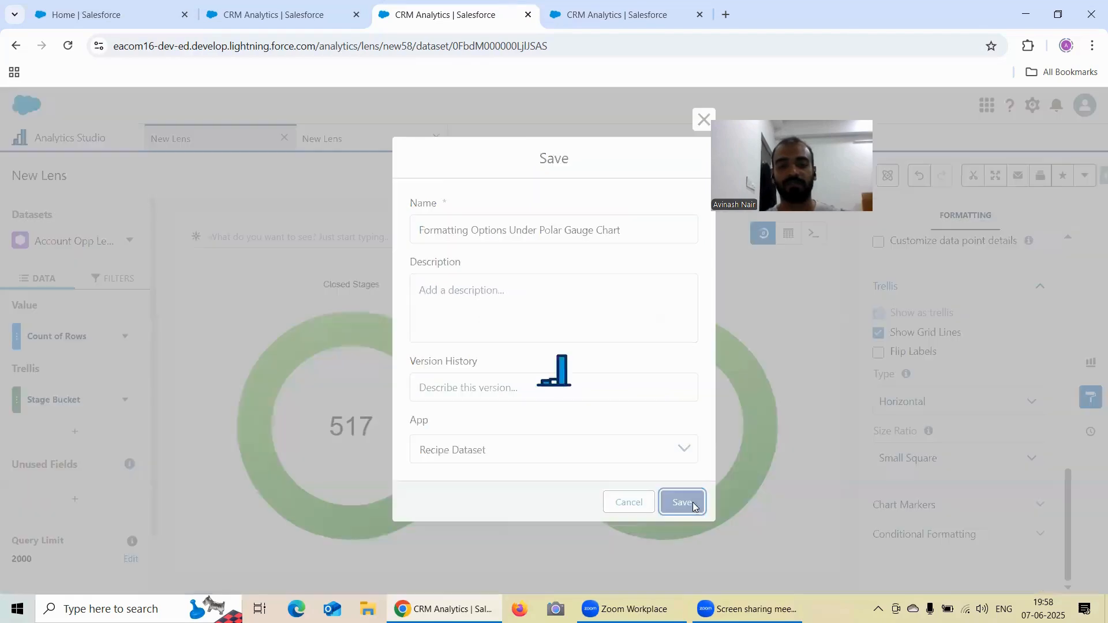
- Save the Stage Bucket flat gauge lens as "Formatting Options Under Flat Gauge Chart" in the Recipe Dataset app
{"action": "left_click", "coordinate": [581, 18]}
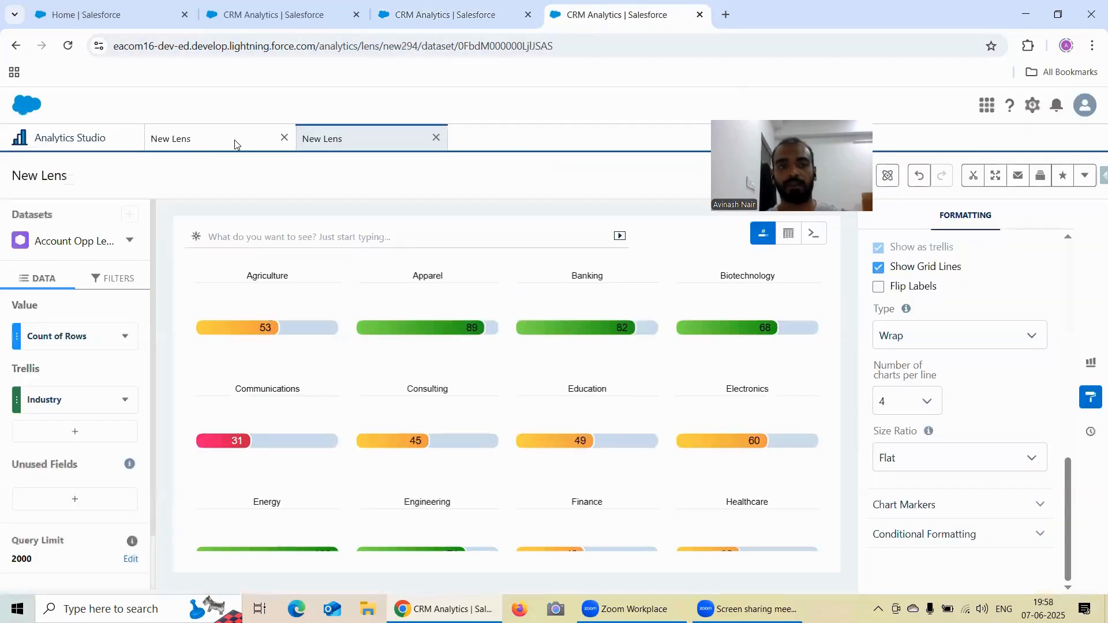
{"action": "left_click", "coordinate": [217, 142]}
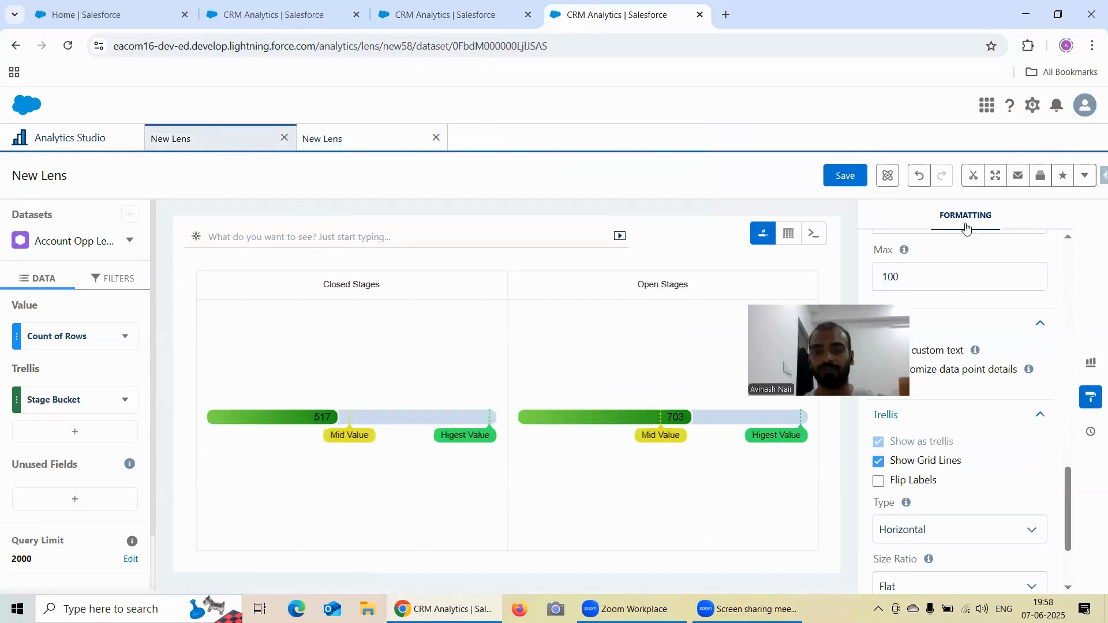
{"action": "left_click_drag", "start_coordinate": [872, 353], "coordinate": [844, 150]}
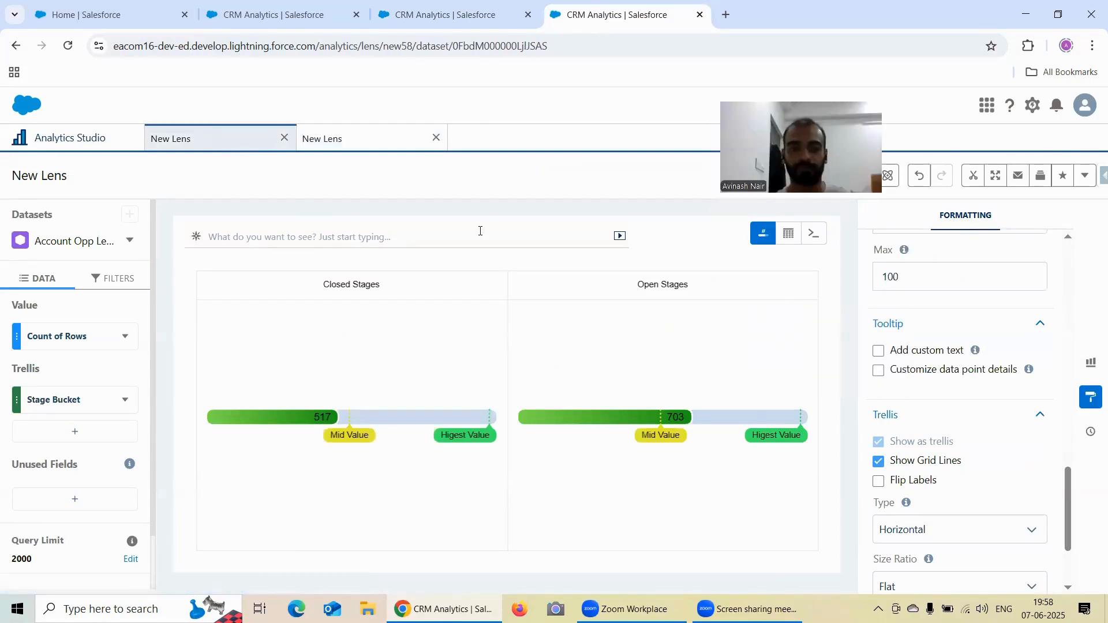
{"action": "key", "text": "ctrl+s"}
{"action": "type", "text": "Formatt"}
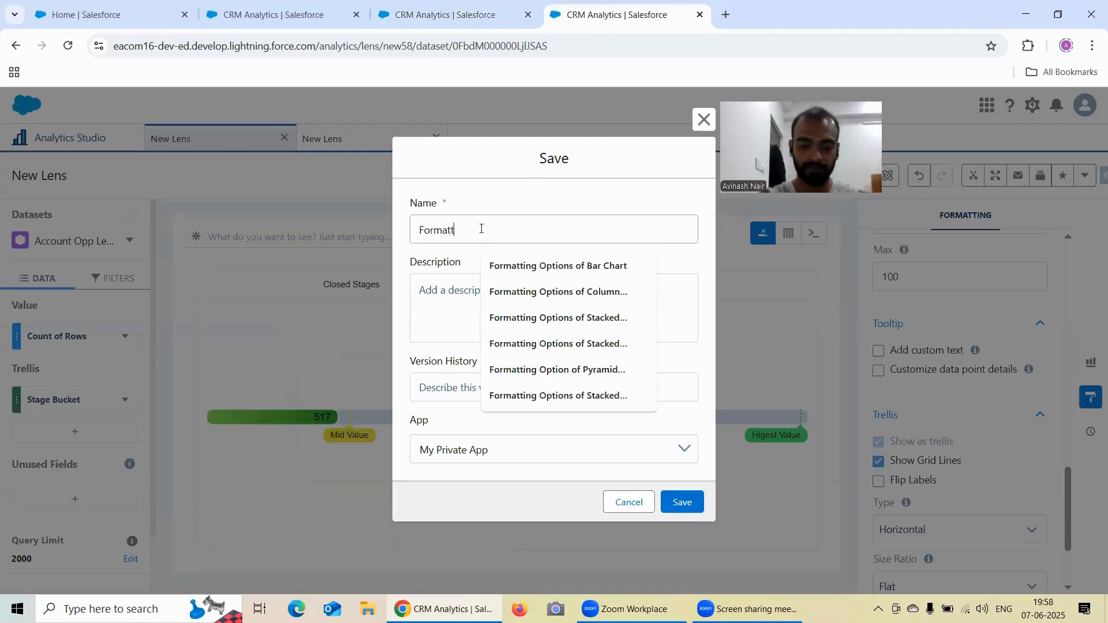
{"action": "type", "text": "ing Options Under Flat Gauge Chart"}
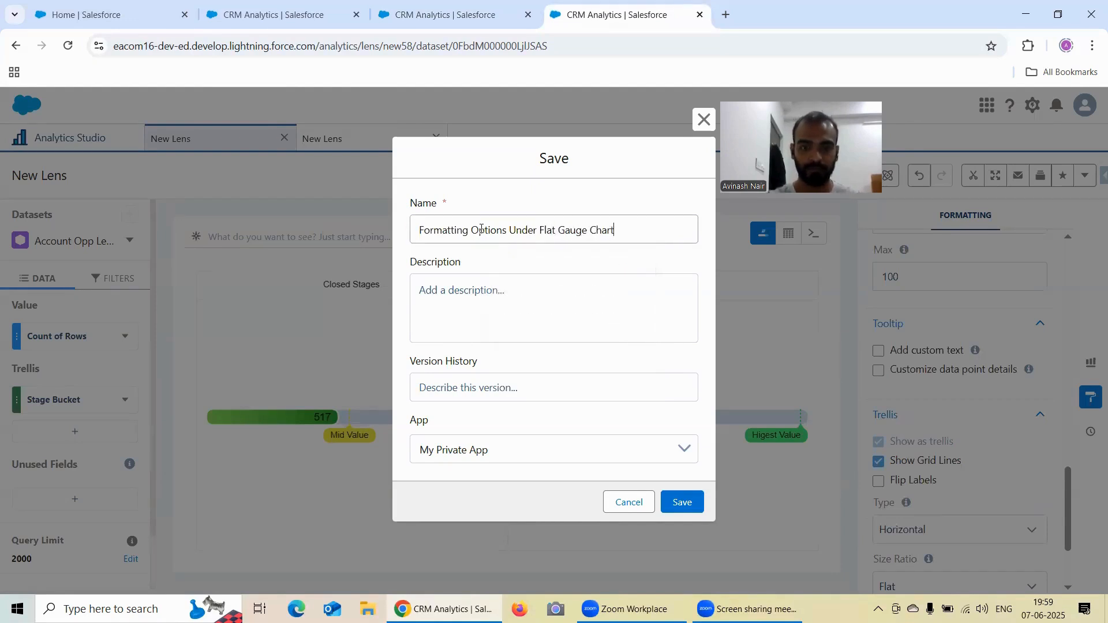
{"action": "left_click", "coordinate": [519, 452]}
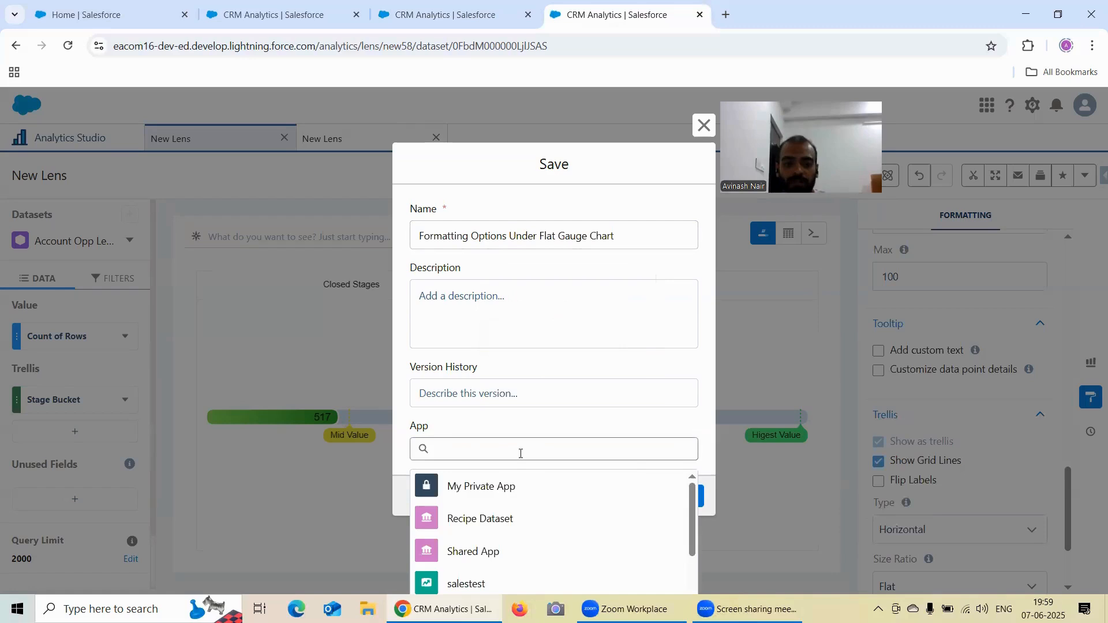
{"action": "left_click", "coordinate": [496, 519]}
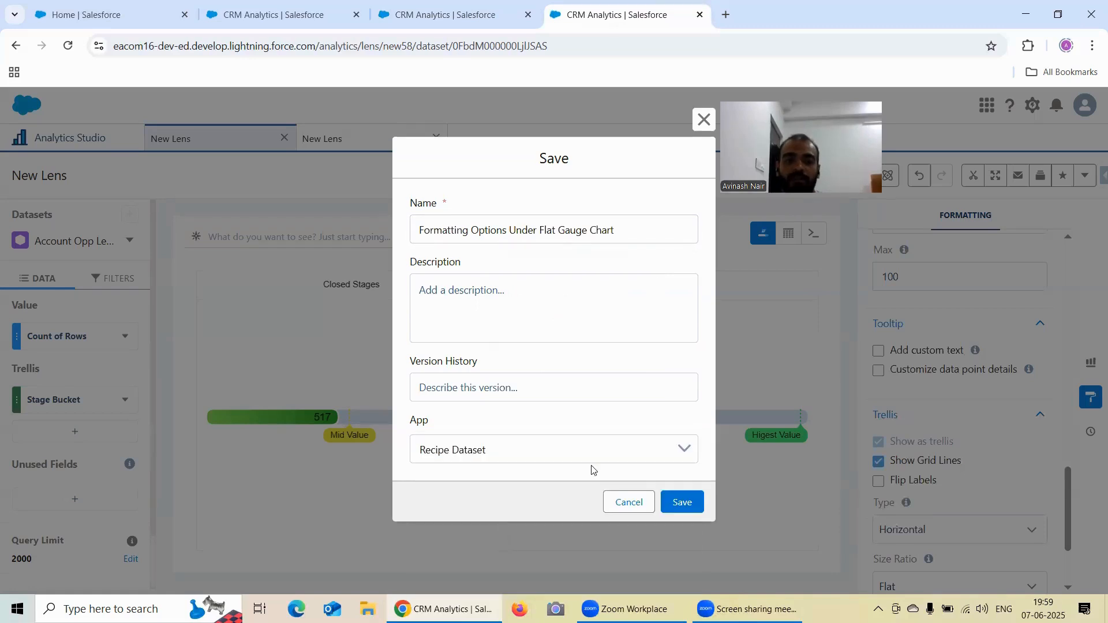
{"action": "left_click", "coordinate": [686, 503]}
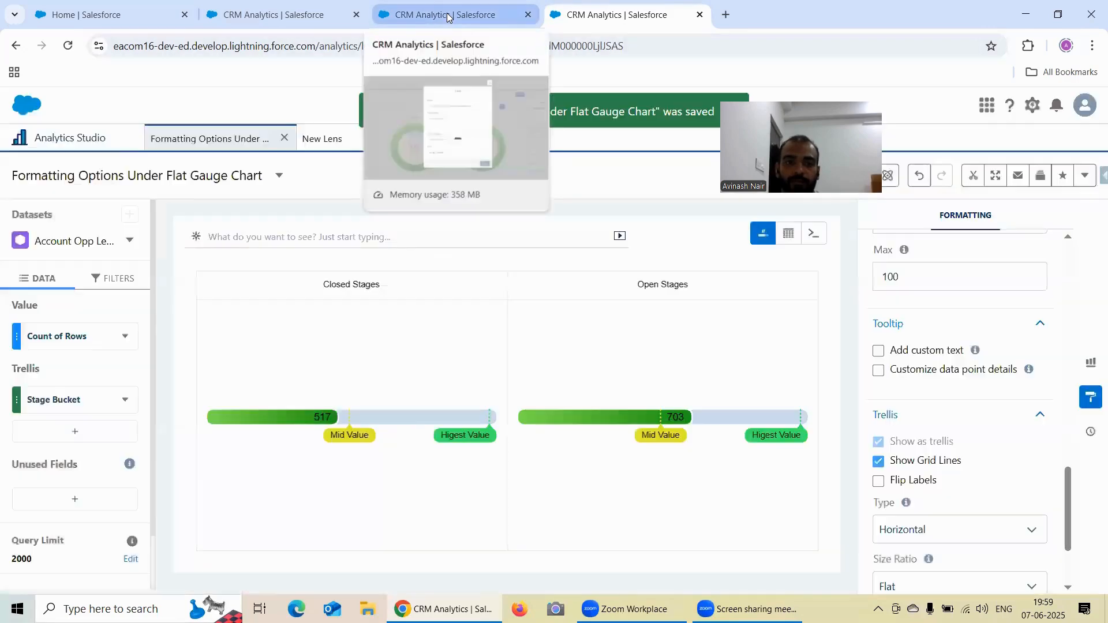
- Review the saved polar gauge and flat gauge lenses, and look at the chart types available in the Gauges group
{"action": "left_click", "coordinate": [448, 16]}
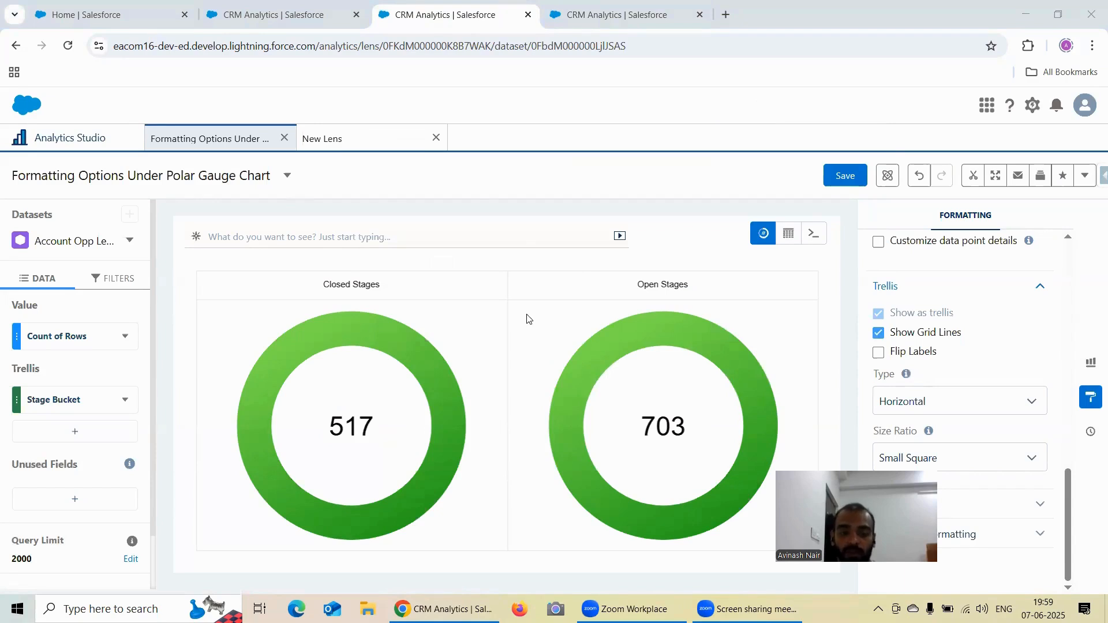
{"action": "left_click", "coordinate": [577, 20]}
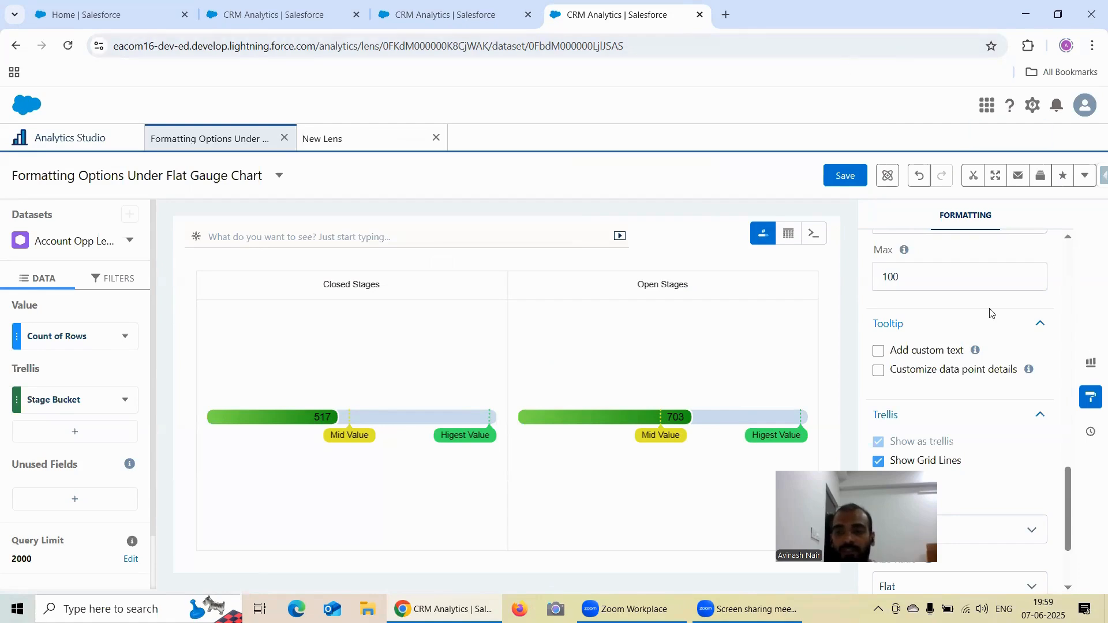
{"action": "left_click", "coordinate": [1090, 362]}
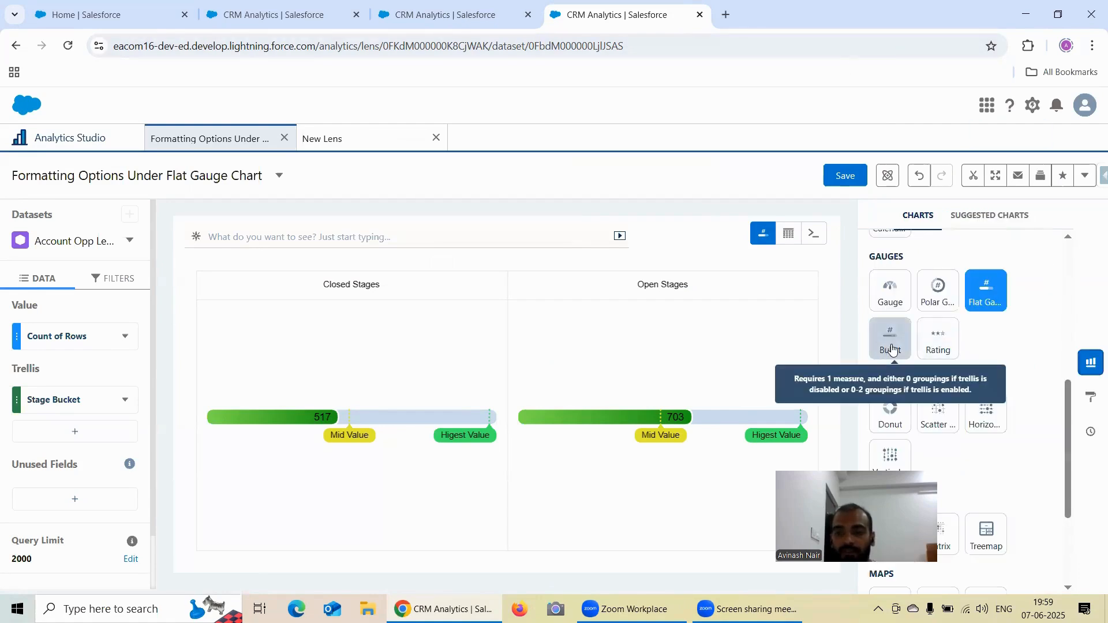